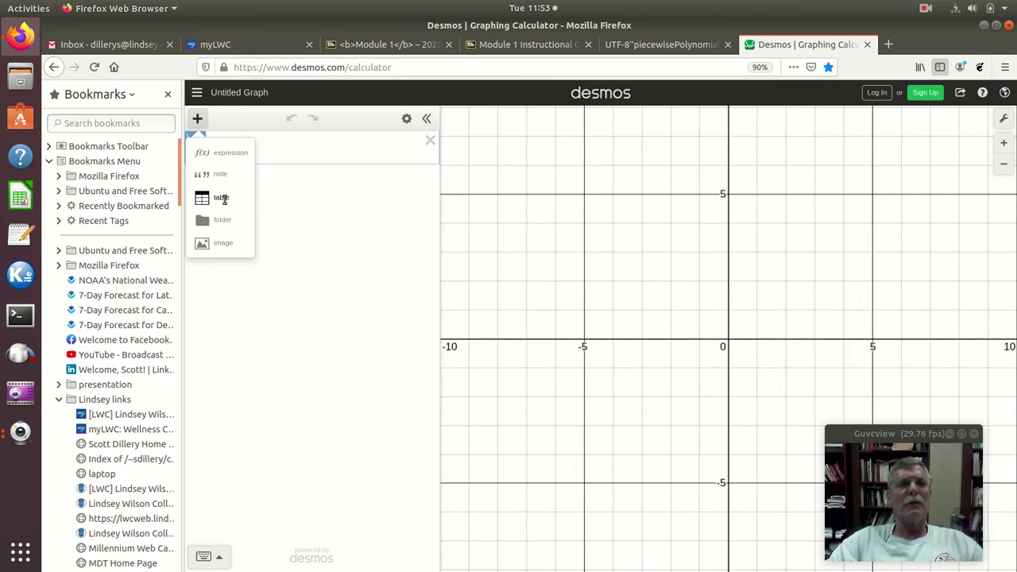
# Insert a table and enter its first data point with x_1 = 1 and y_1 = 5.
pyautogui.click(221, 200)
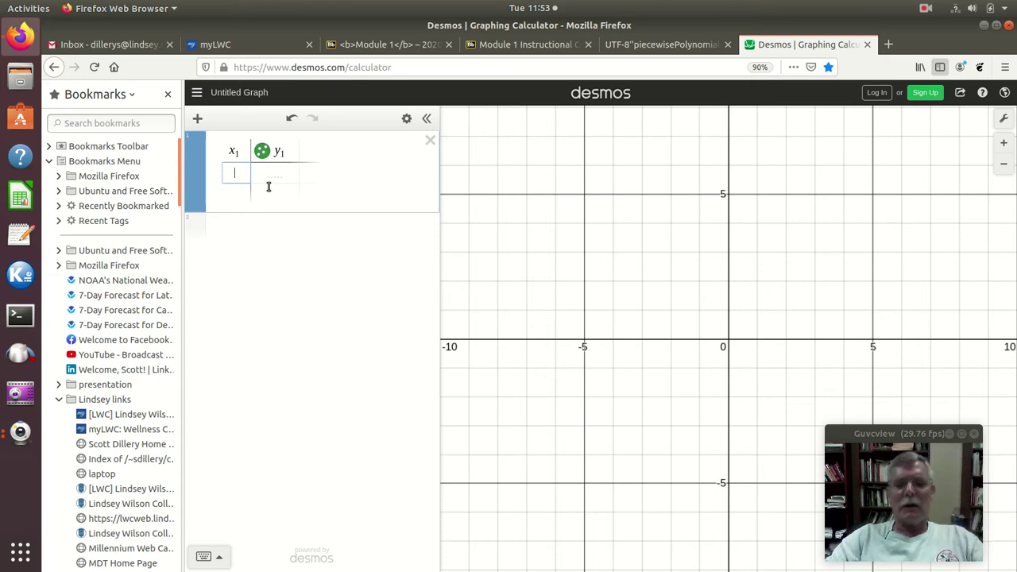
pyautogui.write('1')
pyautogui.press('Tab')
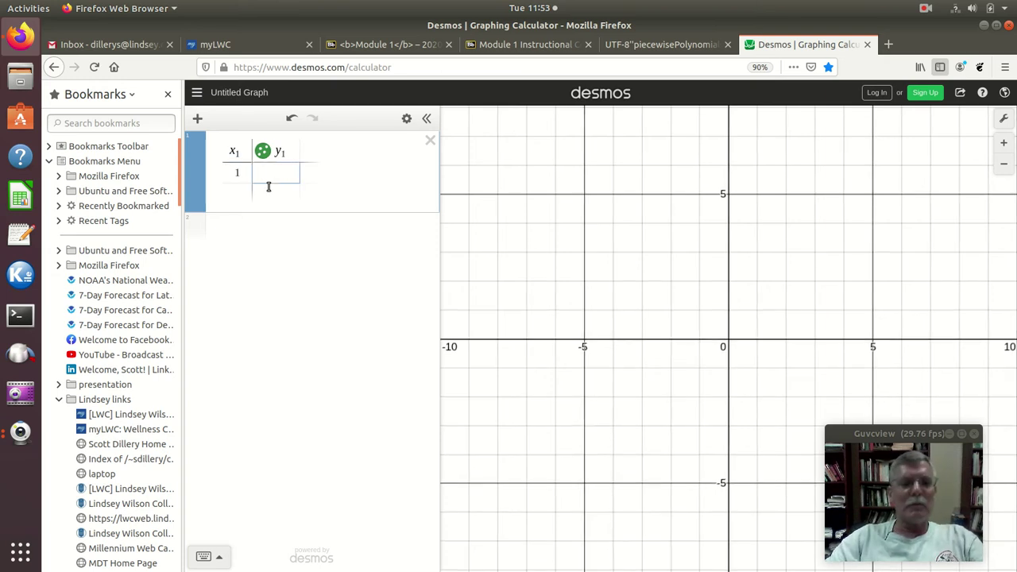
pyautogui.write('5')
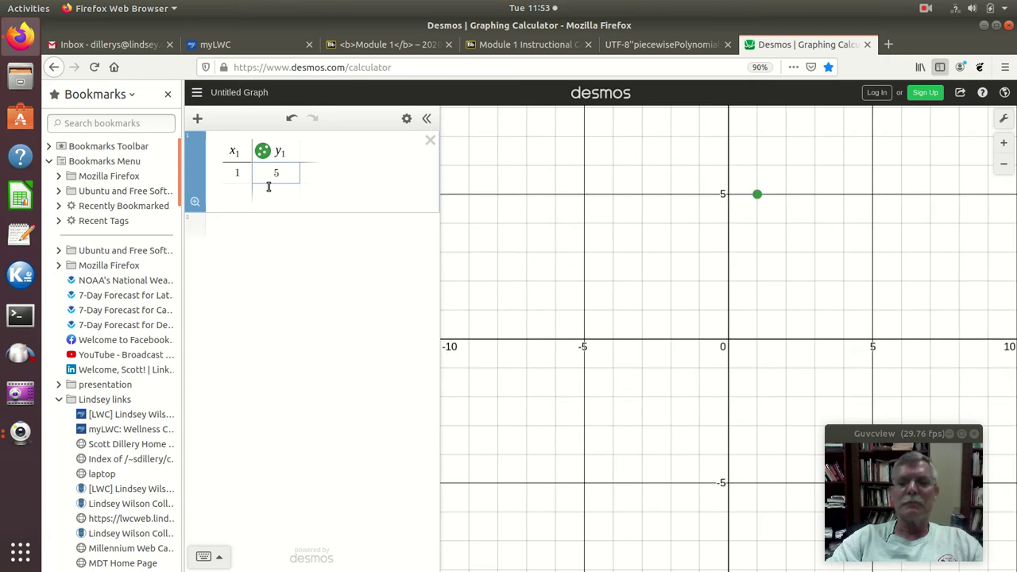
# Fill the next four rows of the x_1 column with 3, 4, 7 and 8.
pyautogui.press('Return')
pyautogui.press('Left')
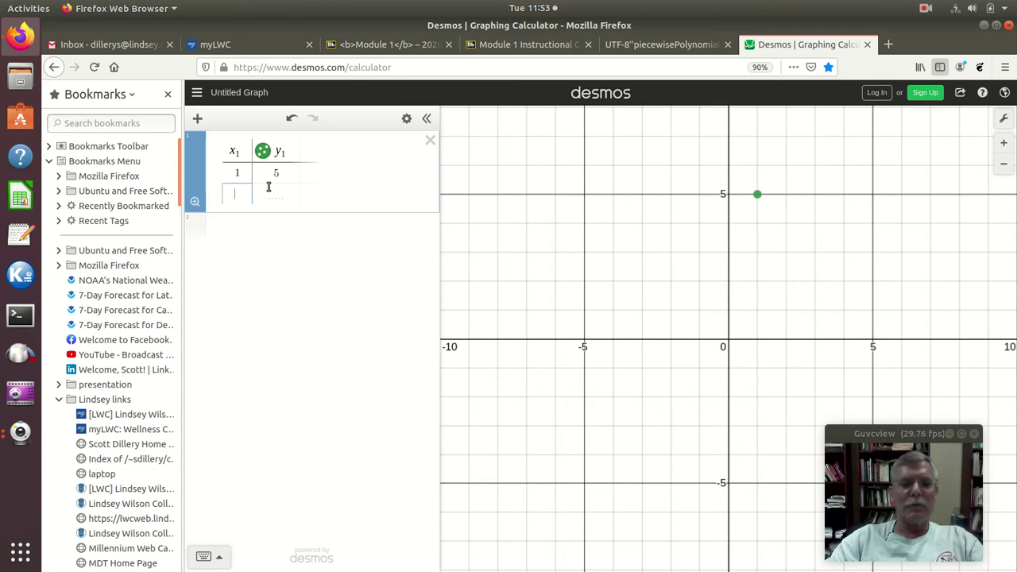
pyautogui.write('3')
pyautogui.press('Return')
pyautogui.write('5')
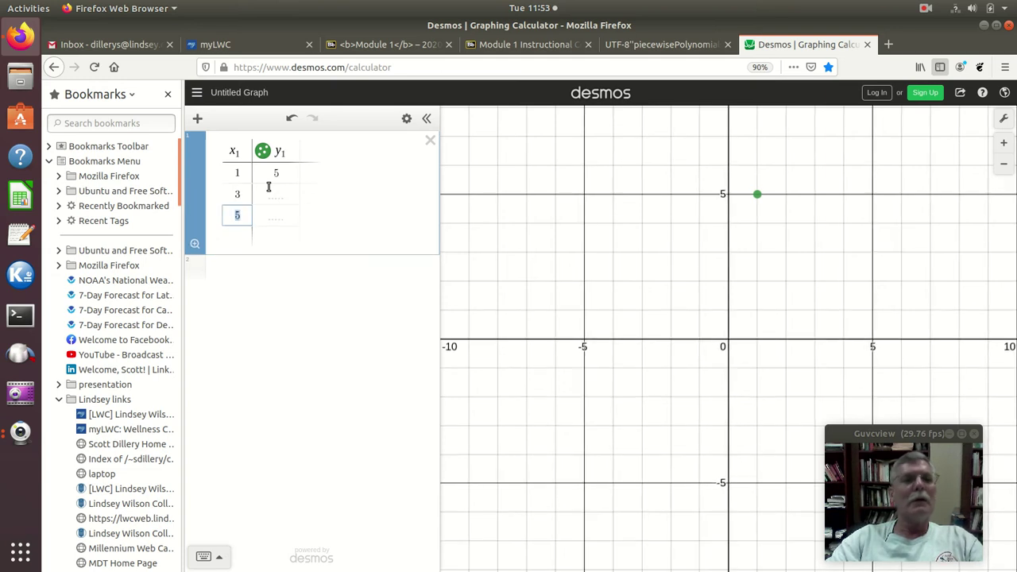
pyautogui.write('4')
pyautogui.press('Return')
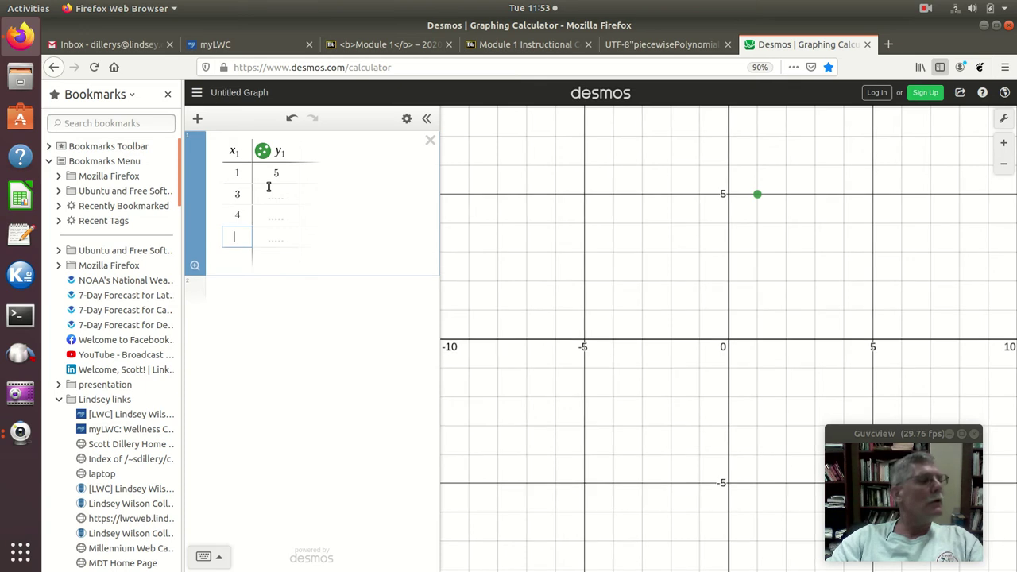
pyautogui.write('7')
pyautogui.press('Return')
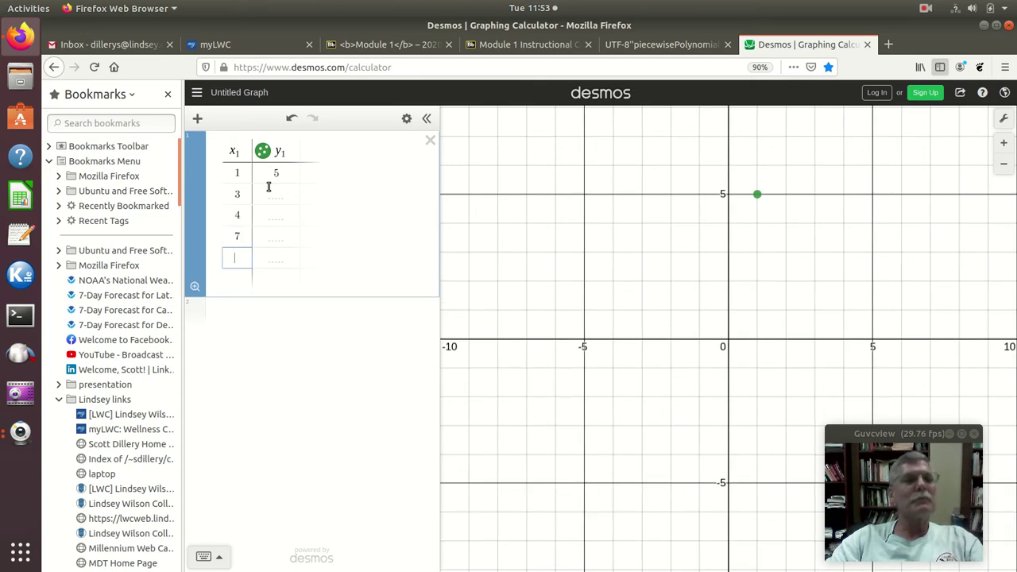
pyautogui.write('8')
# Complete the y_1 column with 10, 8, 9 and 12 for the x_1 values 3, 4, 7 and 8.
pyautogui.click(270, 190)
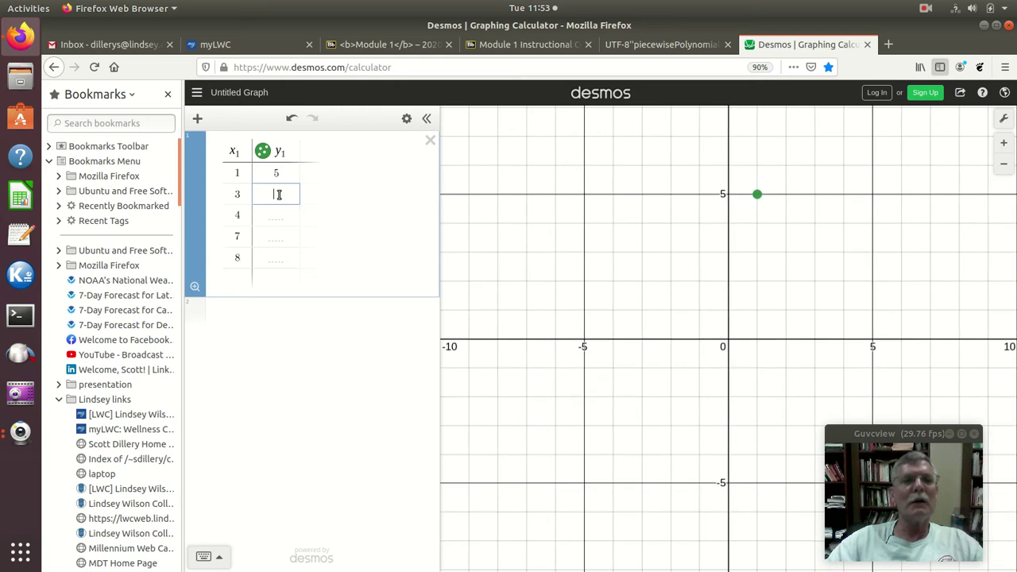
pyautogui.write('10')
pyautogui.press('Return')
pyautogui.write('8')
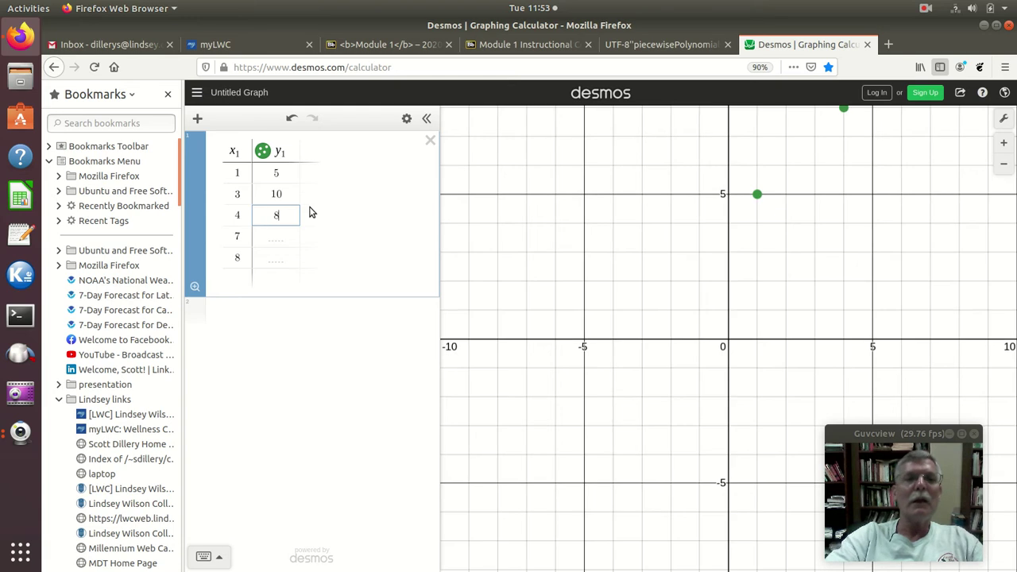
pyautogui.press('Return')
pyautogui.write('9')
pyautogui.press('Return')
pyautogui.write('12')
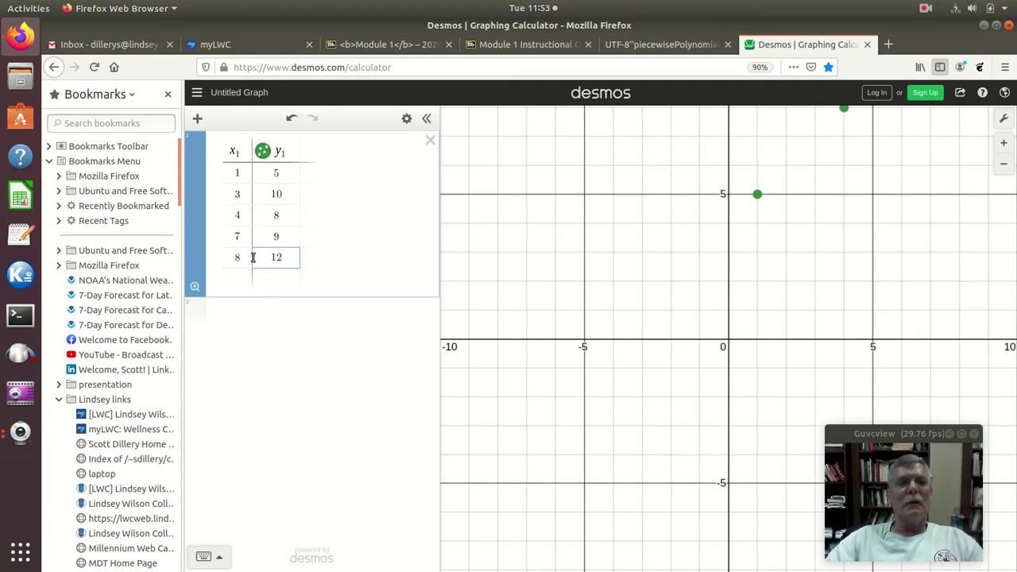
# Begin a function definition below the table as p_1(x) = y_1[1].
pyautogui.click(274, 322)
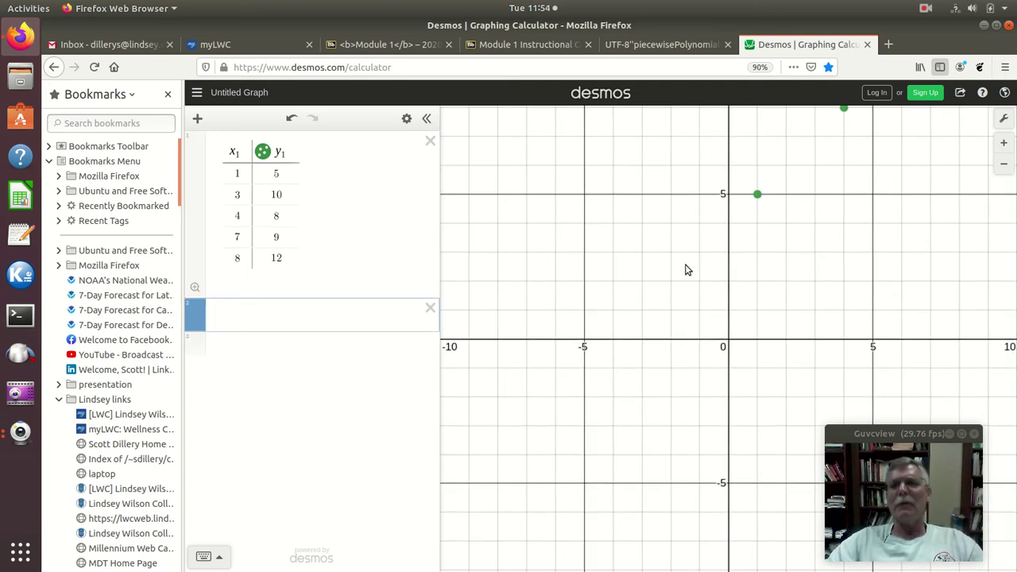
pyautogui.moveTo(803, 260); pyautogui.dragTo(559, 429)
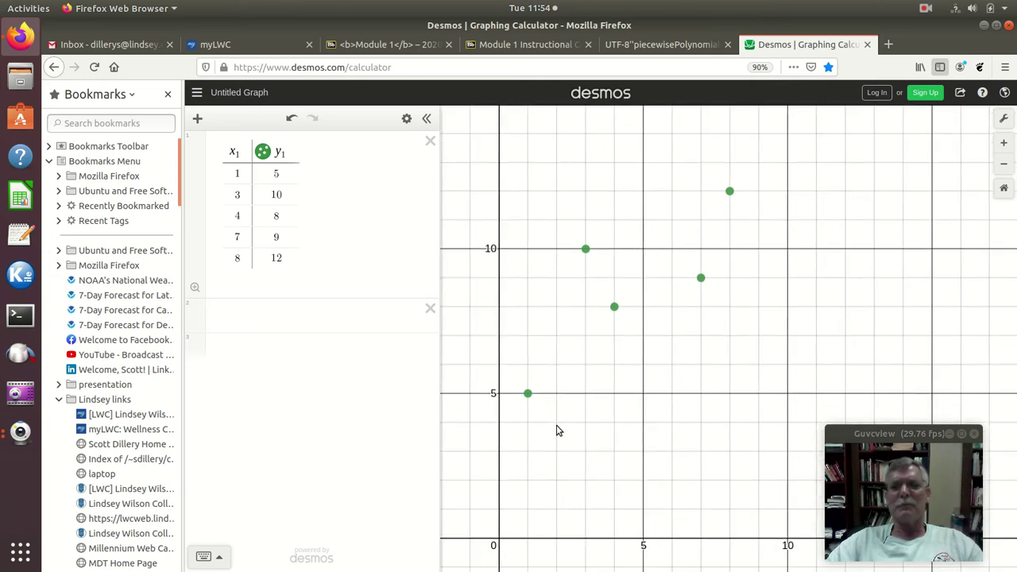
pyautogui.click(247, 318)
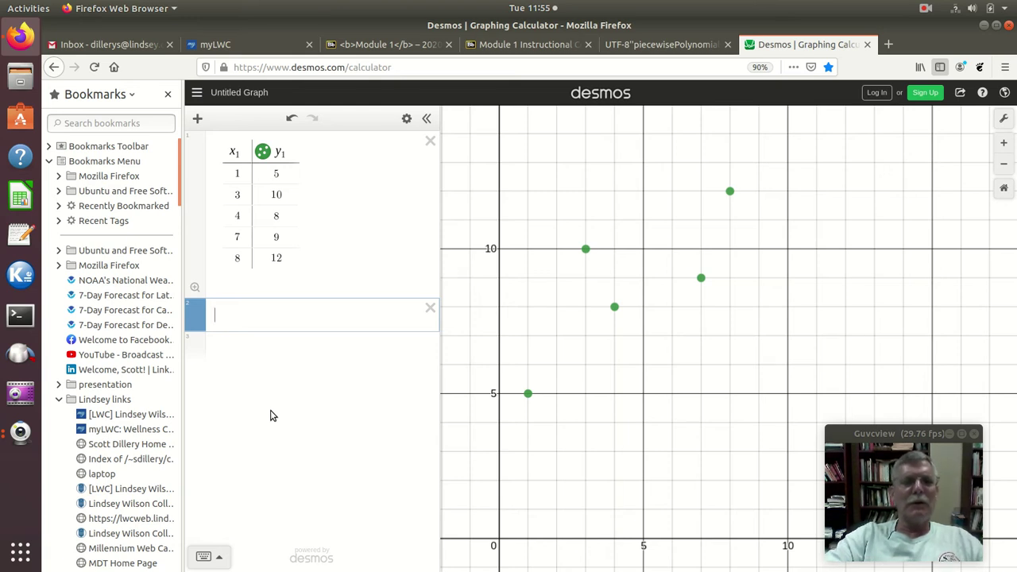
pyautogui.write('p')
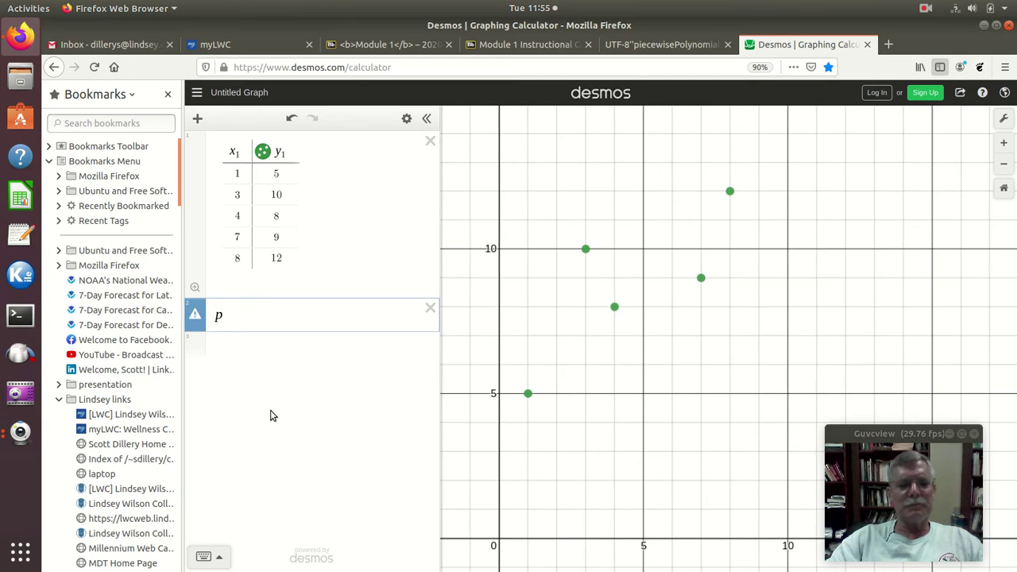
pyautogui.write('_1')
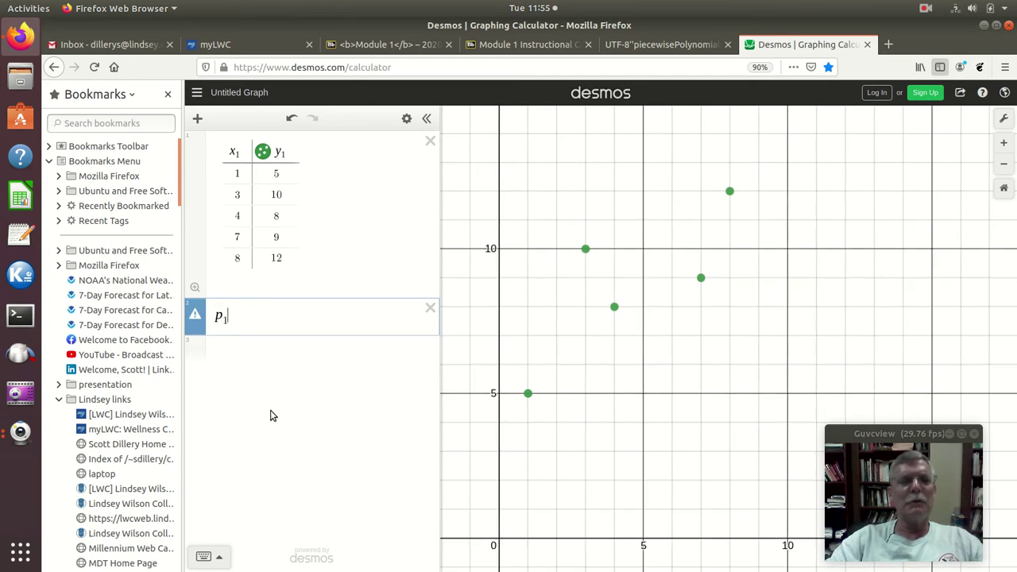
pyautogui.write('(x)')
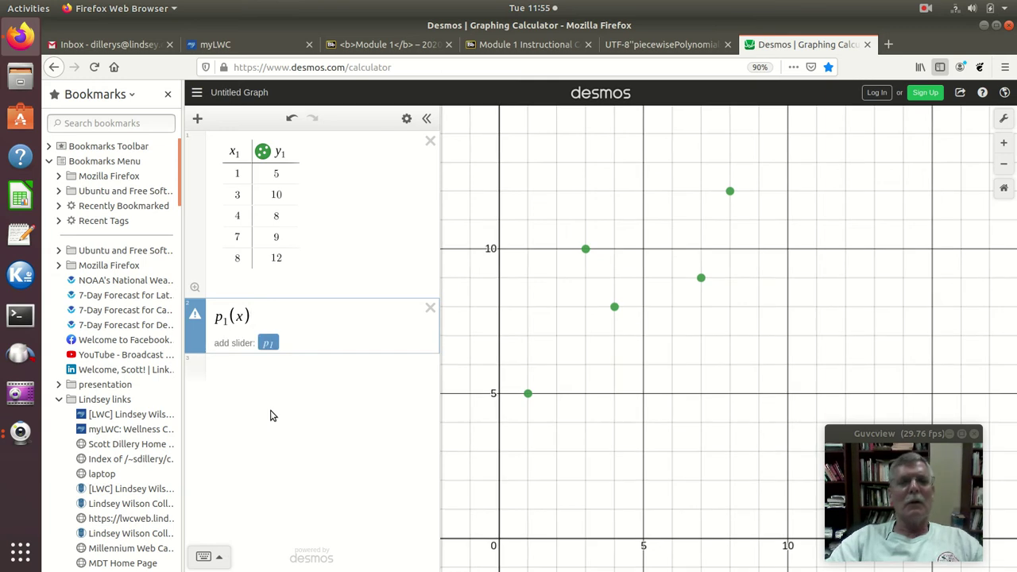
pyautogui.write('=')
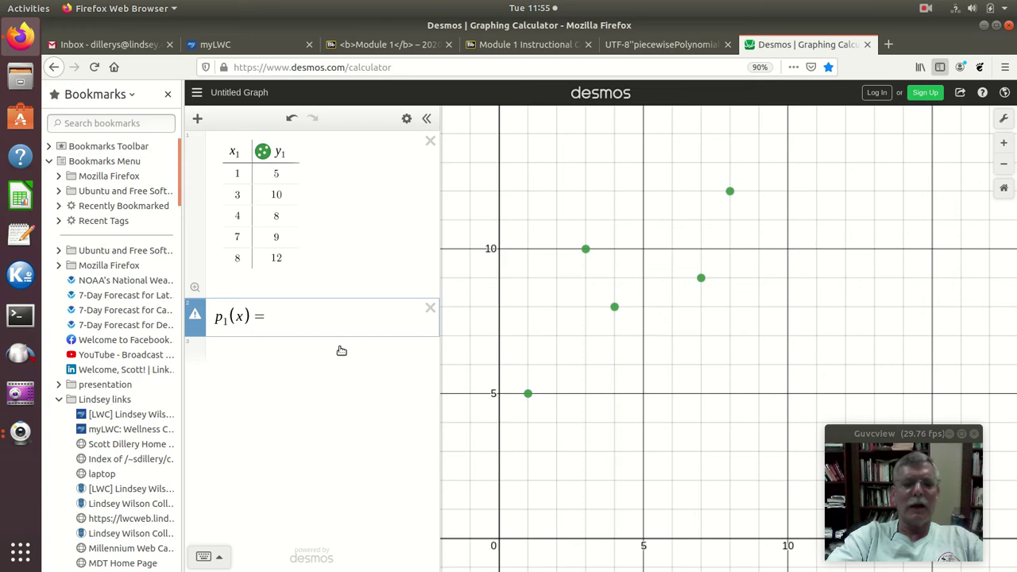
pyautogui.write('y_1')
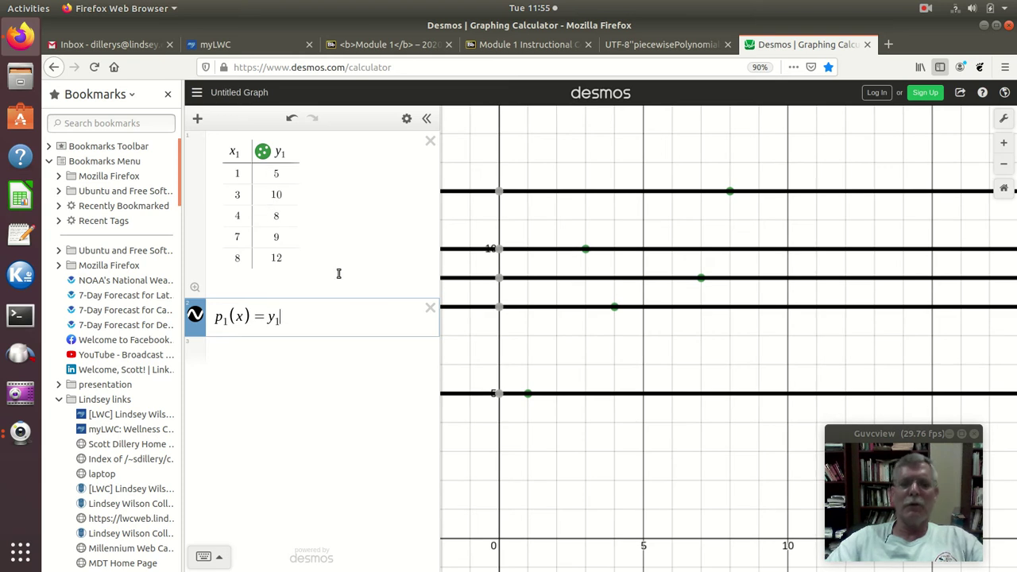
pyautogui.write('[1')
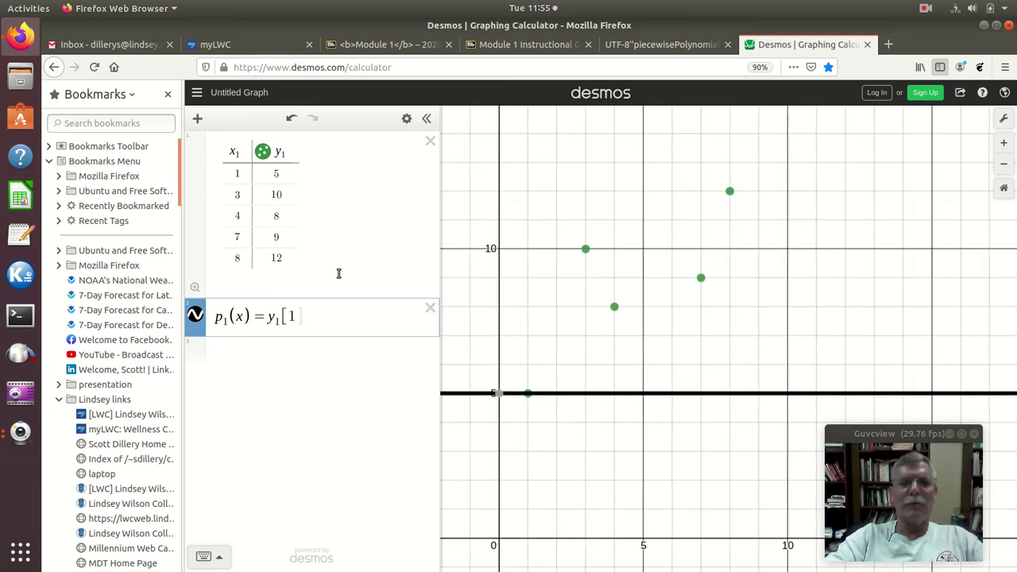
pyautogui.write(']')
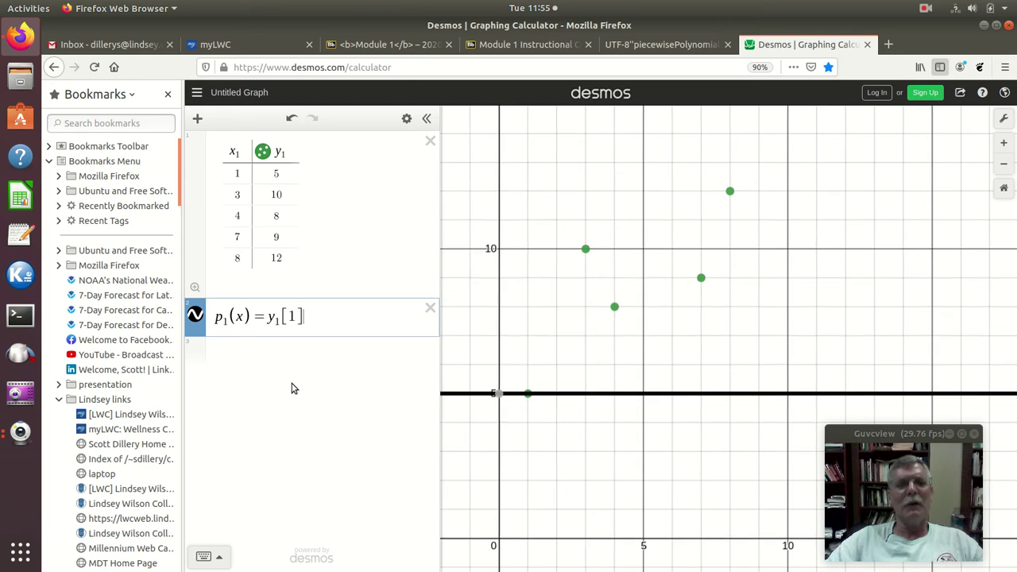
# Extend the p_1(x) expression by adding the difference y_1[2] − y_1[1].
pyautogui.write('+')
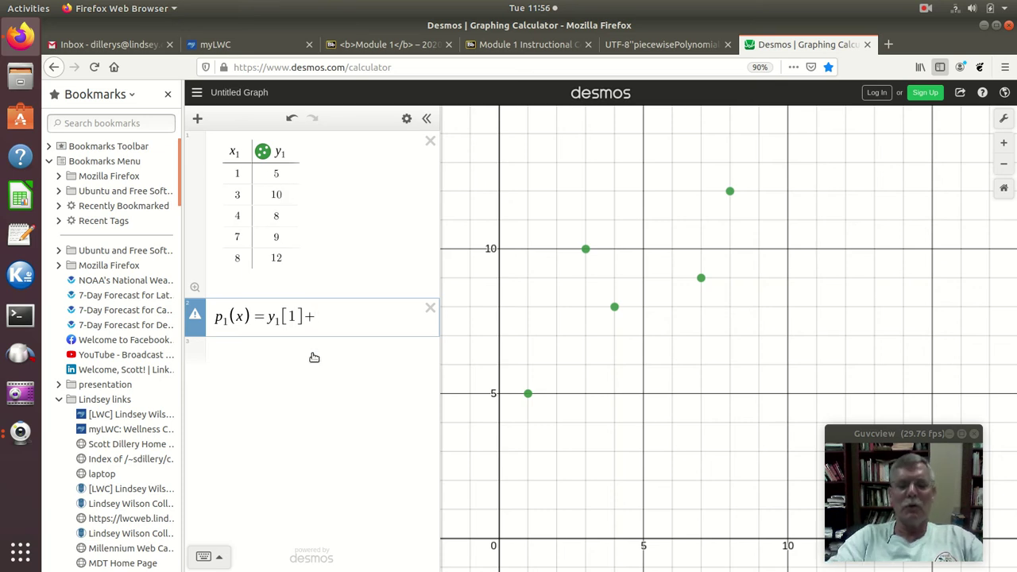
pyautogui.write('y')
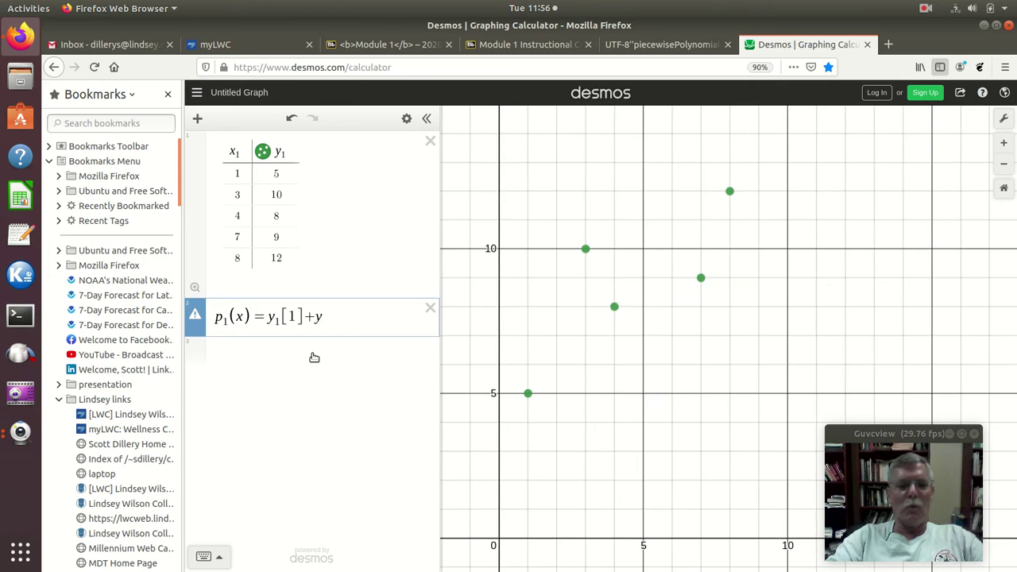
pyautogui.write('1[2]')
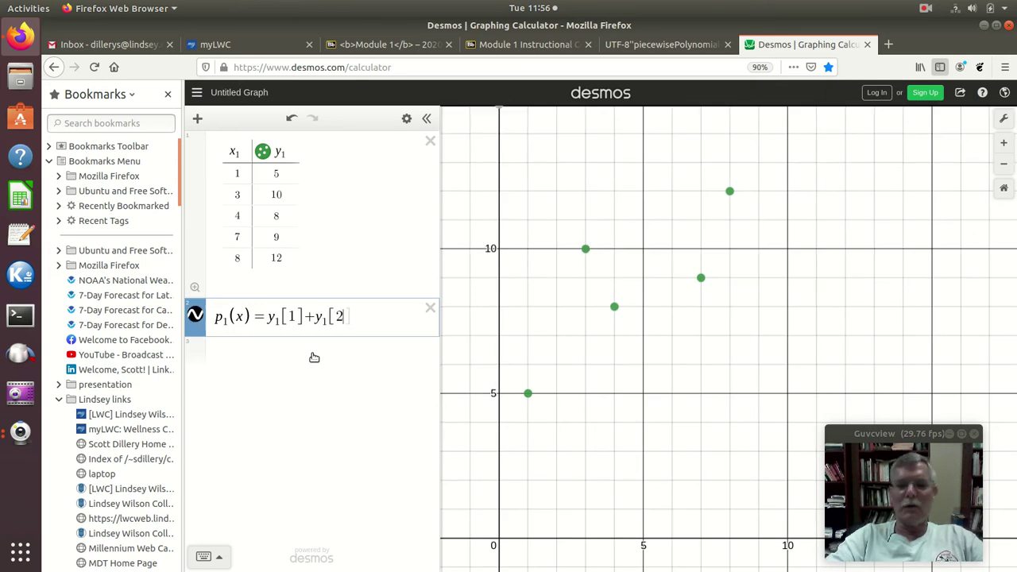
pyautogui.write('-')
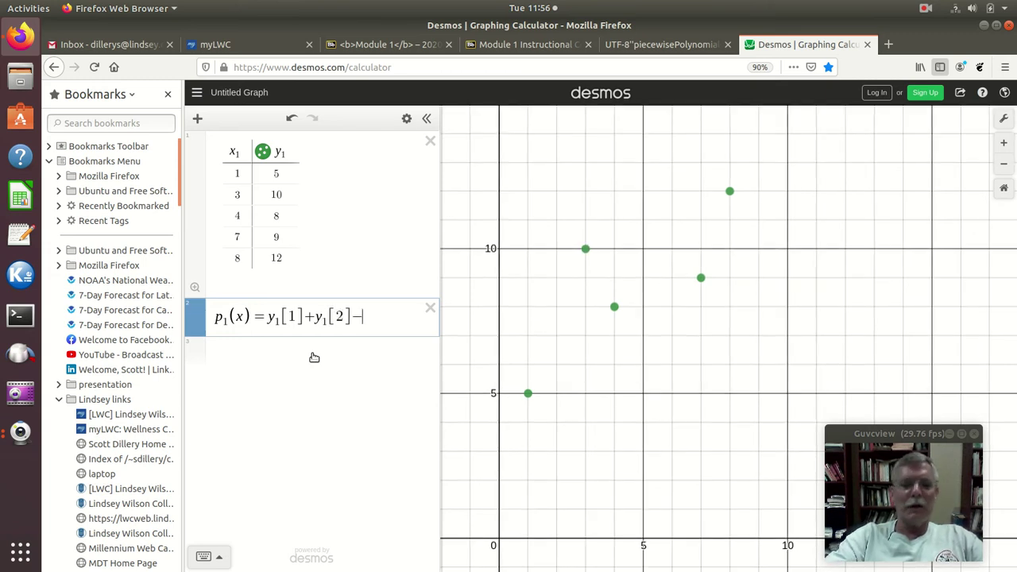
pyautogui.write('y1')
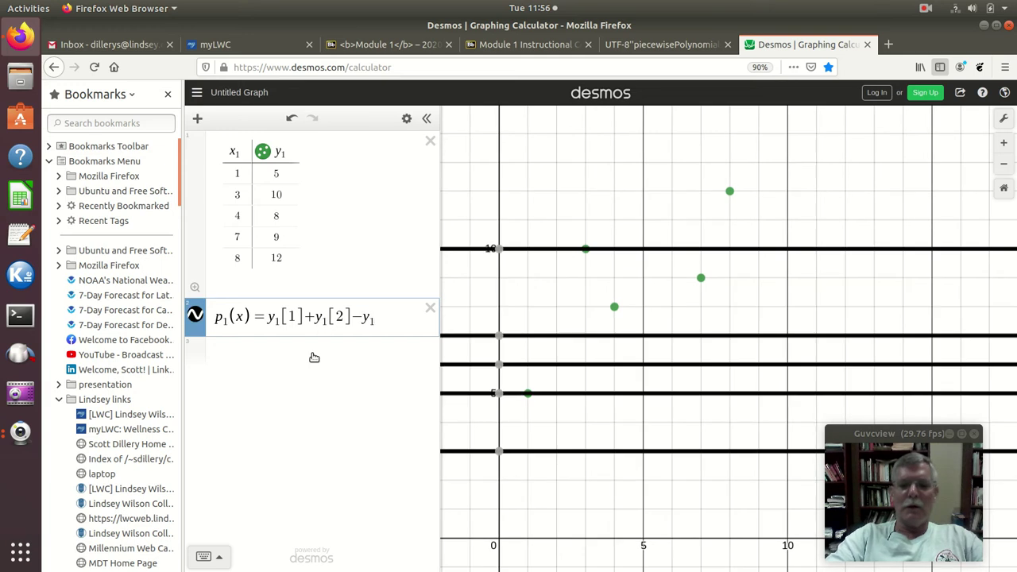
pyautogui.write('[1')
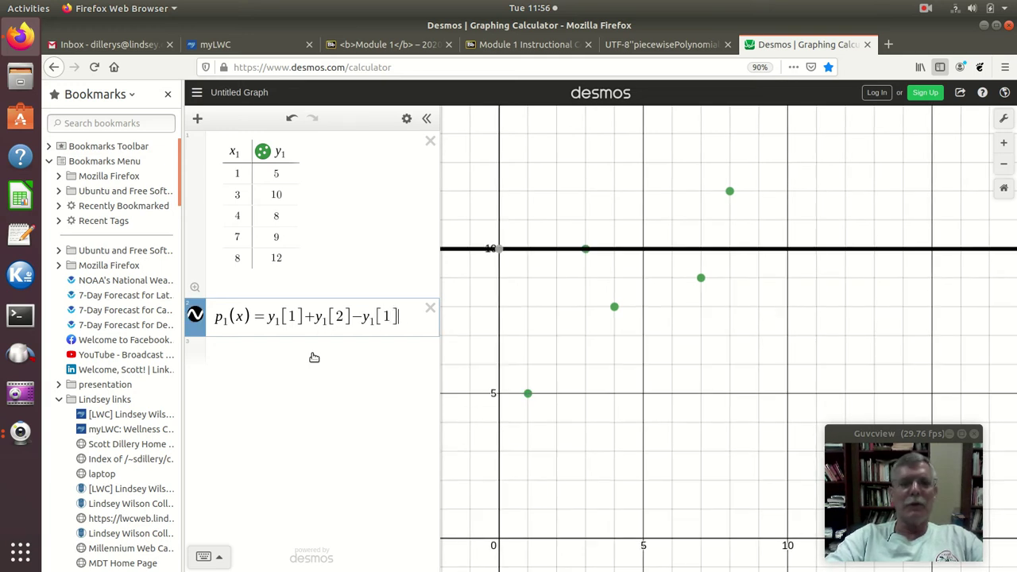
# Turn the difference y_1[2] − y_1[1] in p_1(x) into a numerator and enter x_1[2] as its denominator.
pyautogui.click(315, 318)
pyautogui.moveTo(316, 318); pyautogui.dragTo(402, 338)
pyautogui.write('/')
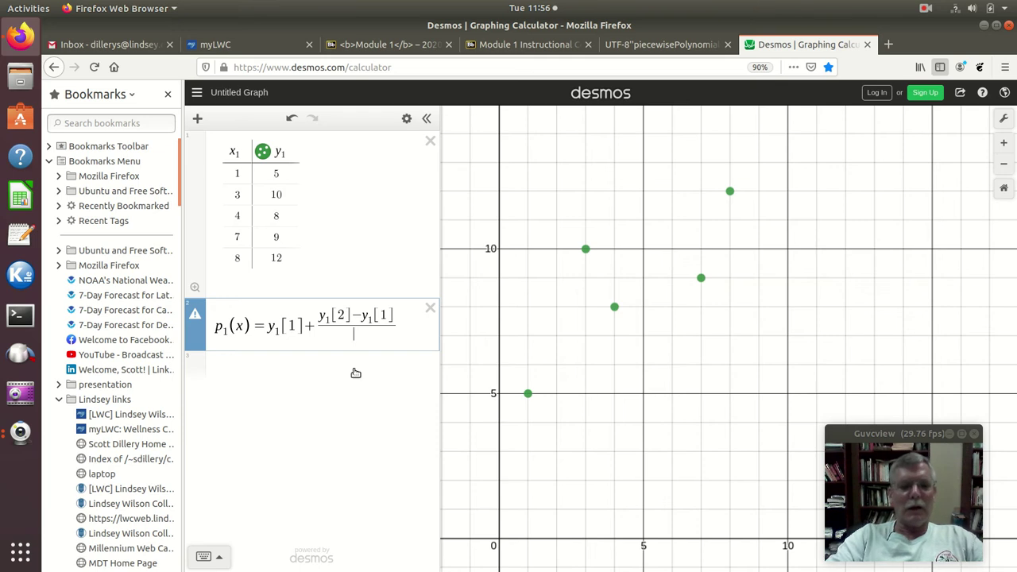
pyautogui.write('x1')
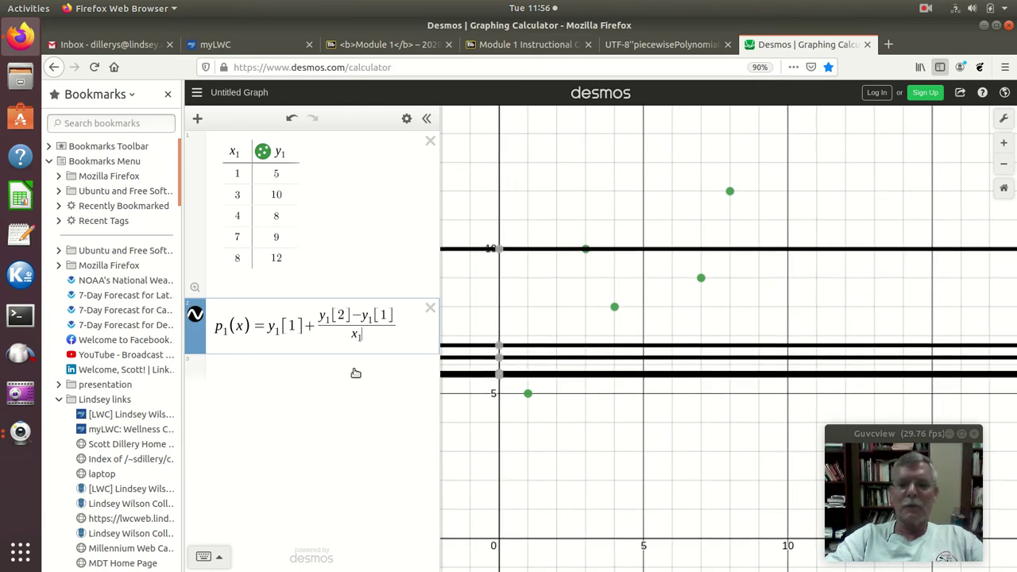
pyautogui.write('[2')
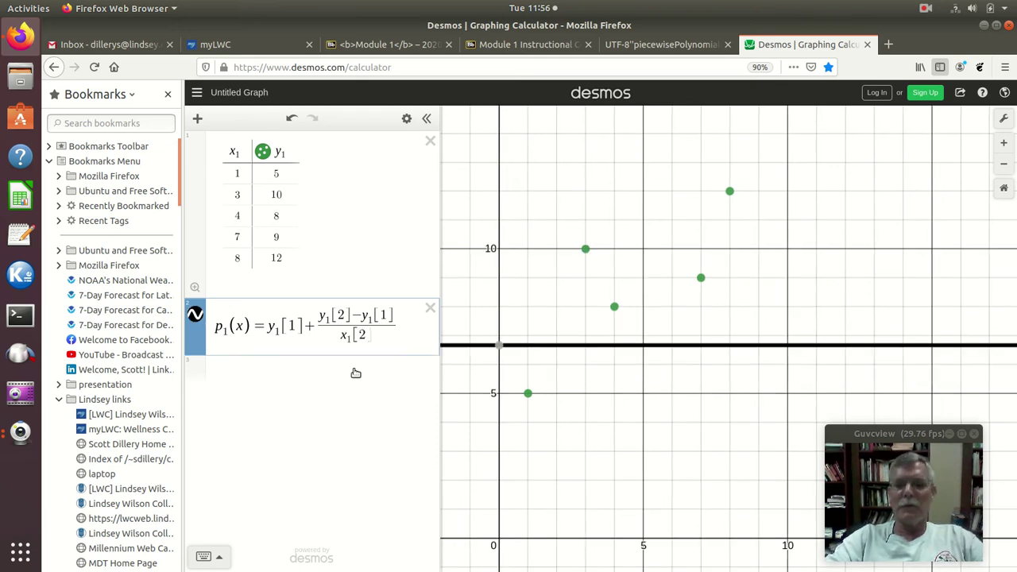
pyautogui.write(']')
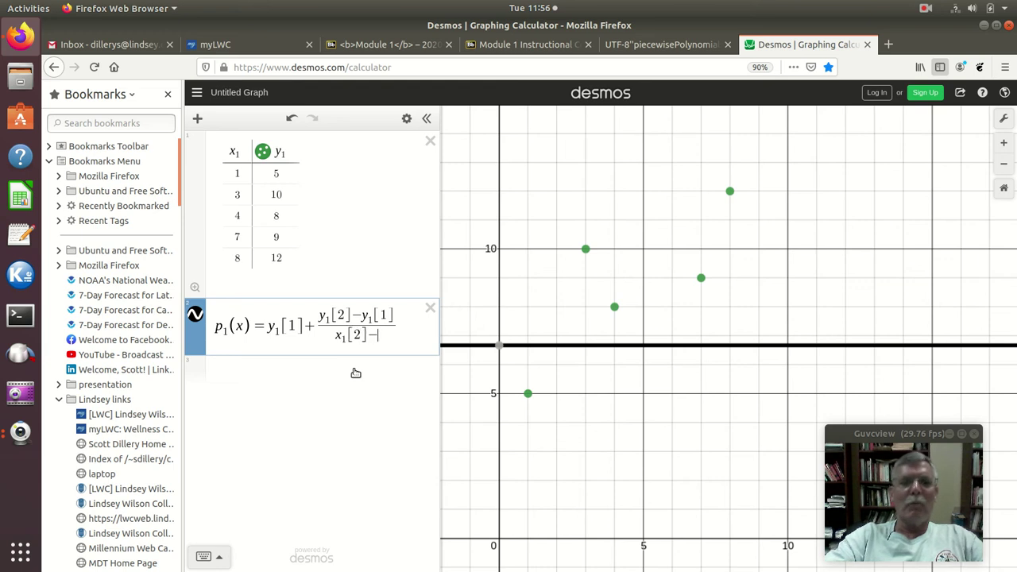
# Complete the denominator of the p_1(x) fraction by subtracting x_1[1] from x_1[2].
pyautogui.write('-')
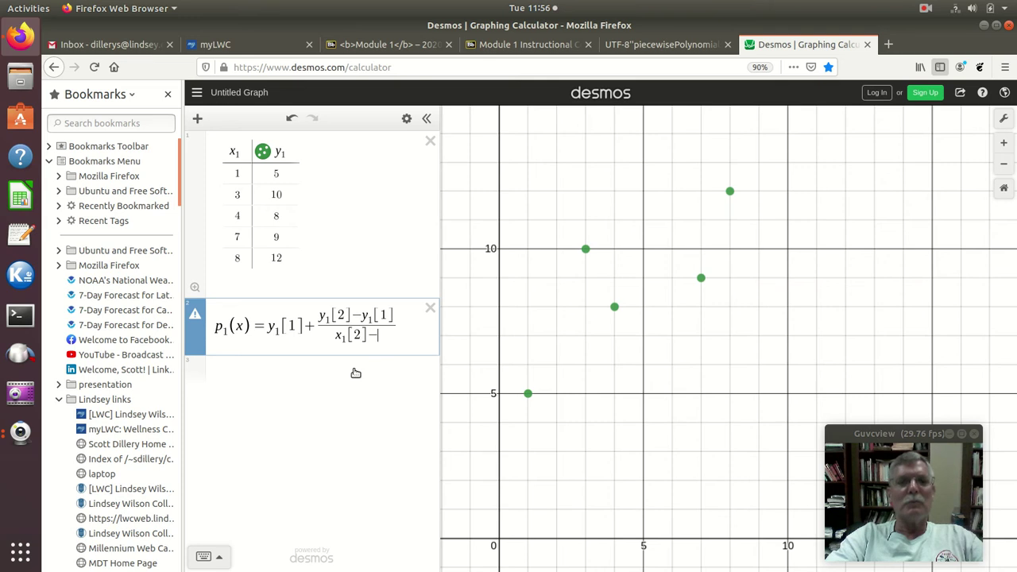
pyautogui.write('y_1')
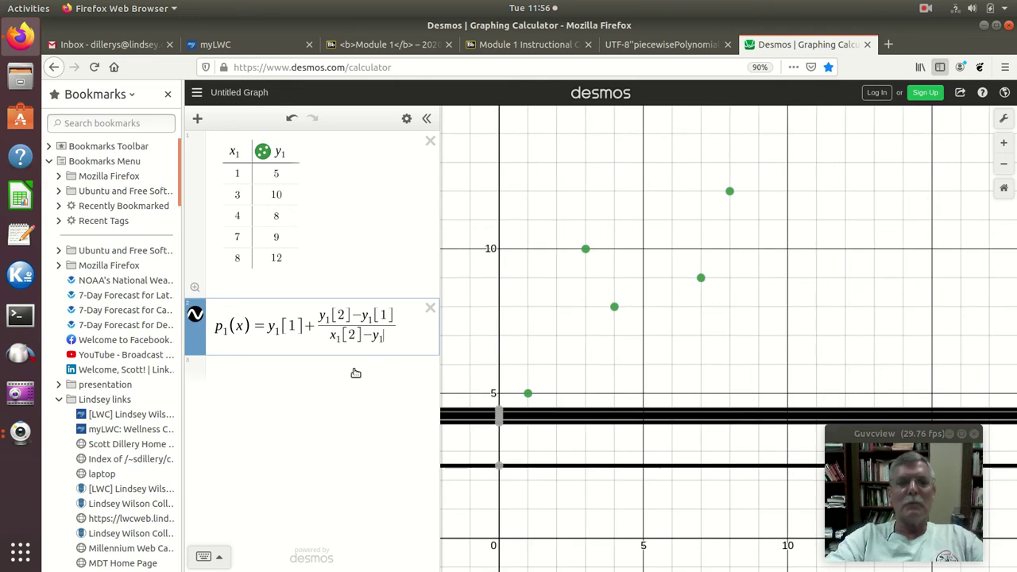
pyautogui.press('BackSpace')
pyautogui.press('BackSpace')
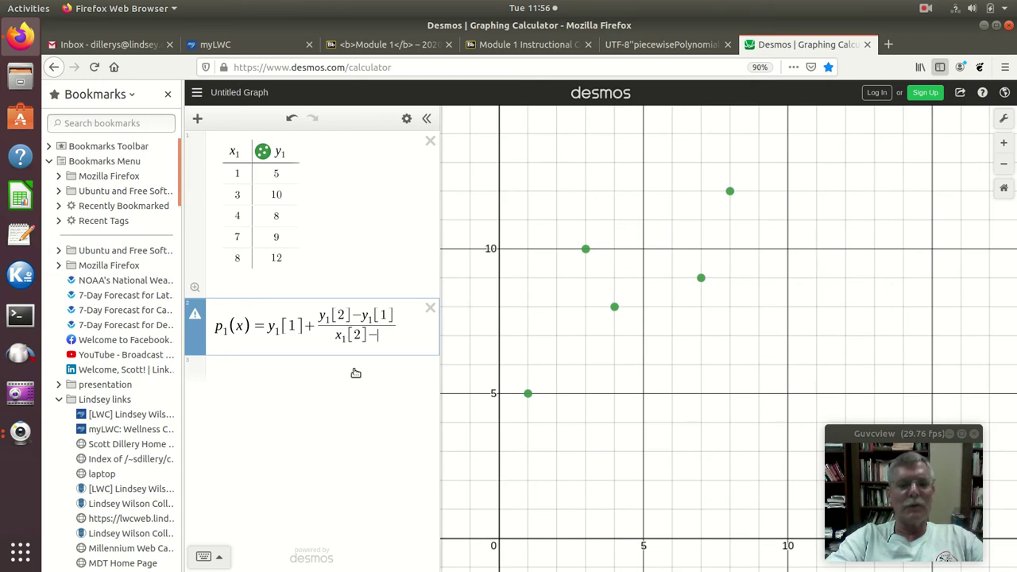
pyautogui.write('x1')
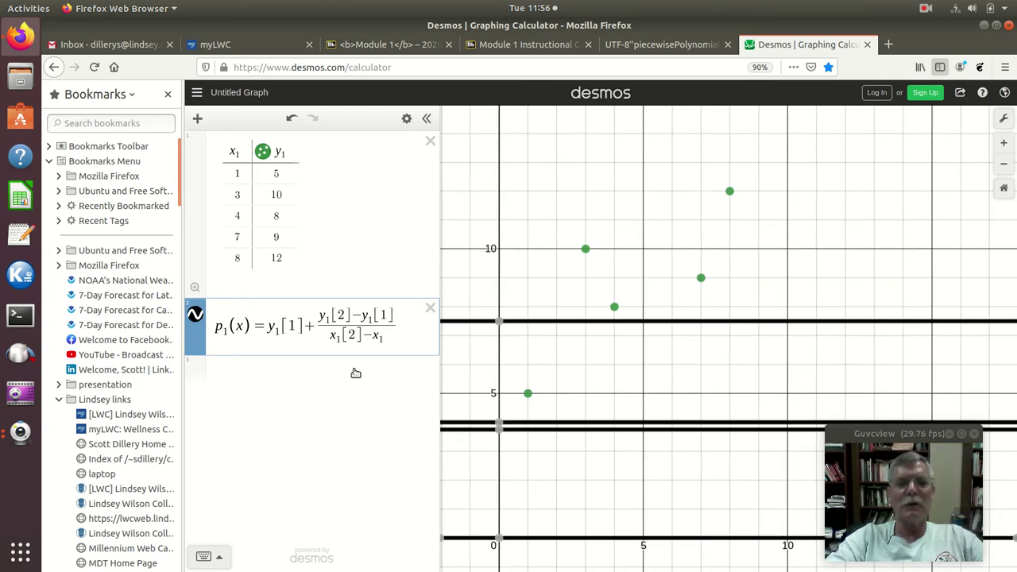
pyautogui.write('[1')
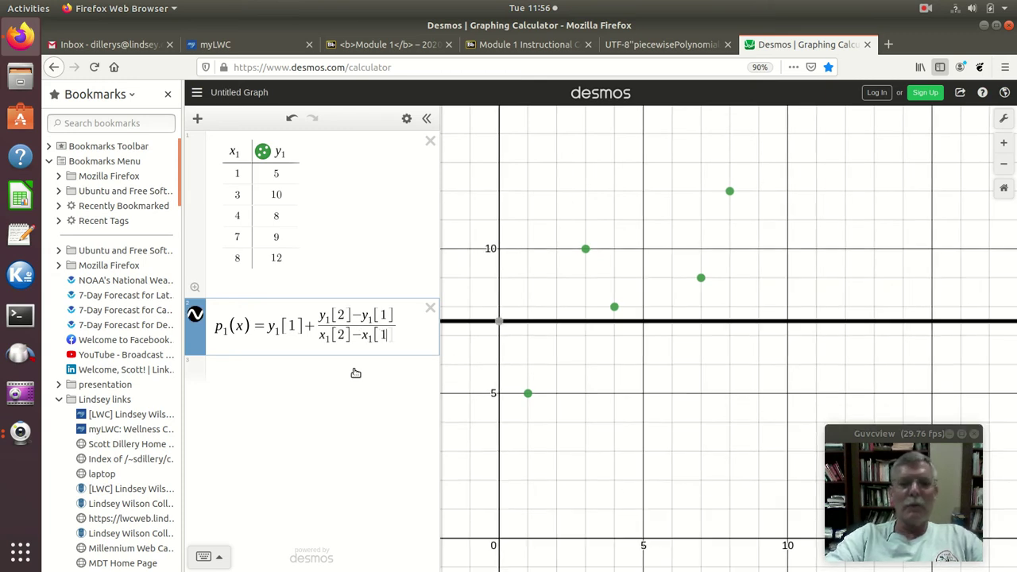
pyautogui.press('Right')
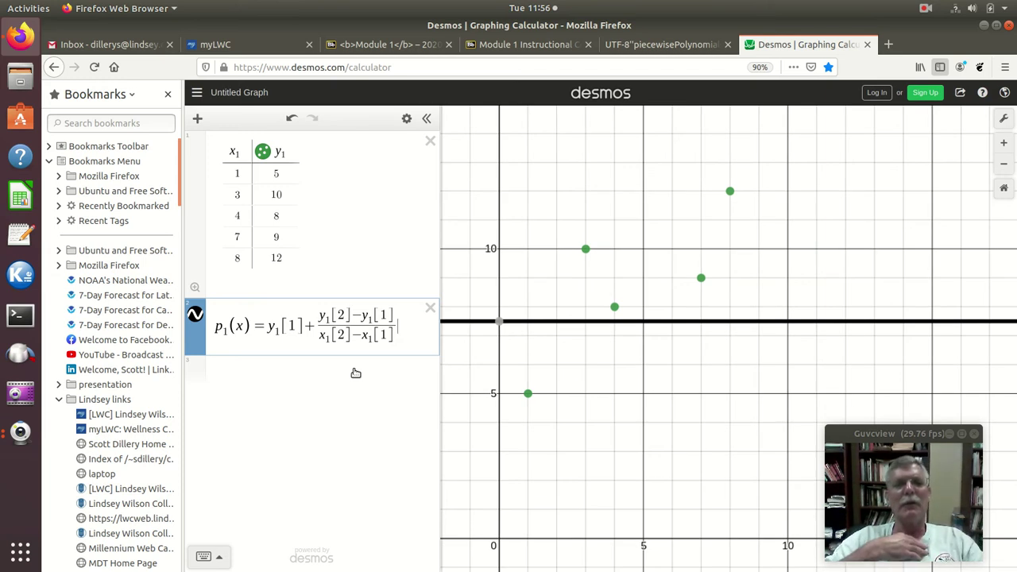
# Multiply the fraction in p_1(x) by the factor (x − x_1[1]).
pyautogui.write('(')
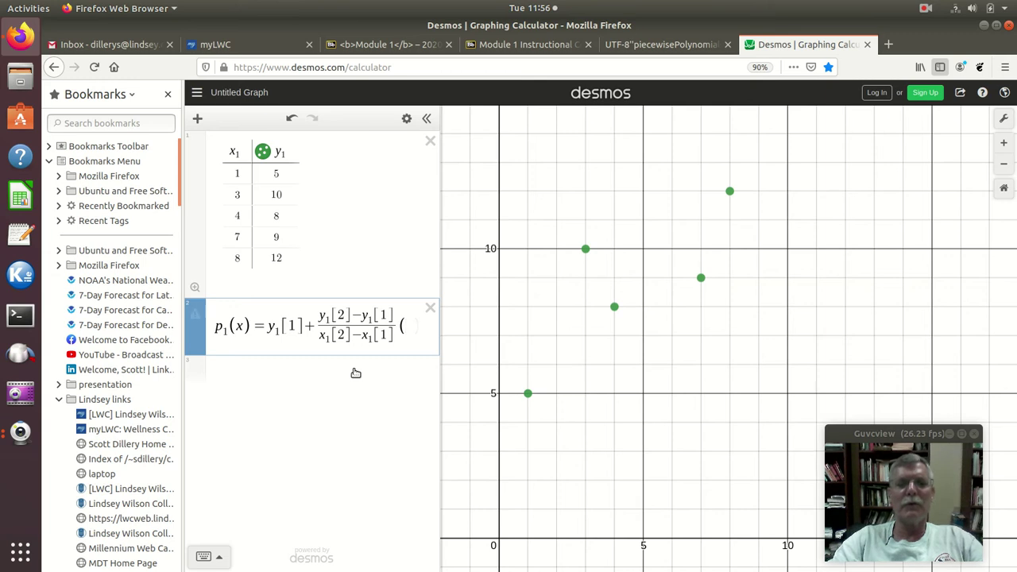
pyautogui.write('x-')
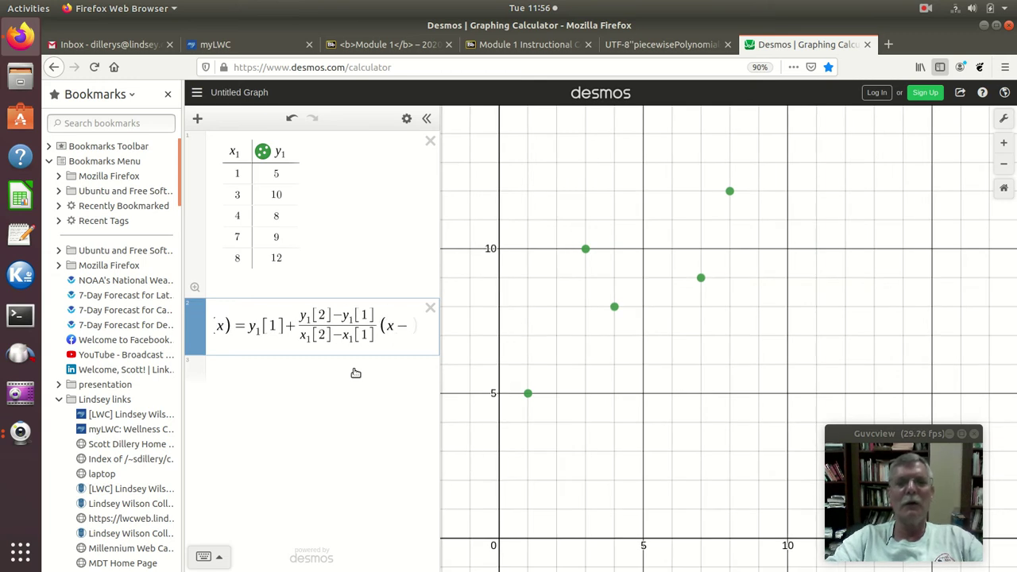
pyautogui.write('x_1')
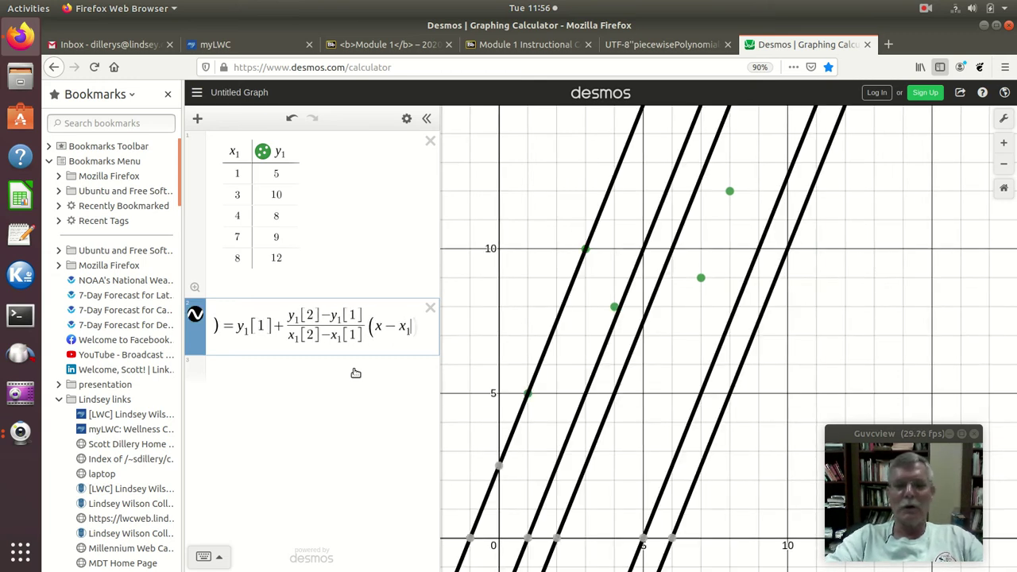
pyautogui.write('[1]')
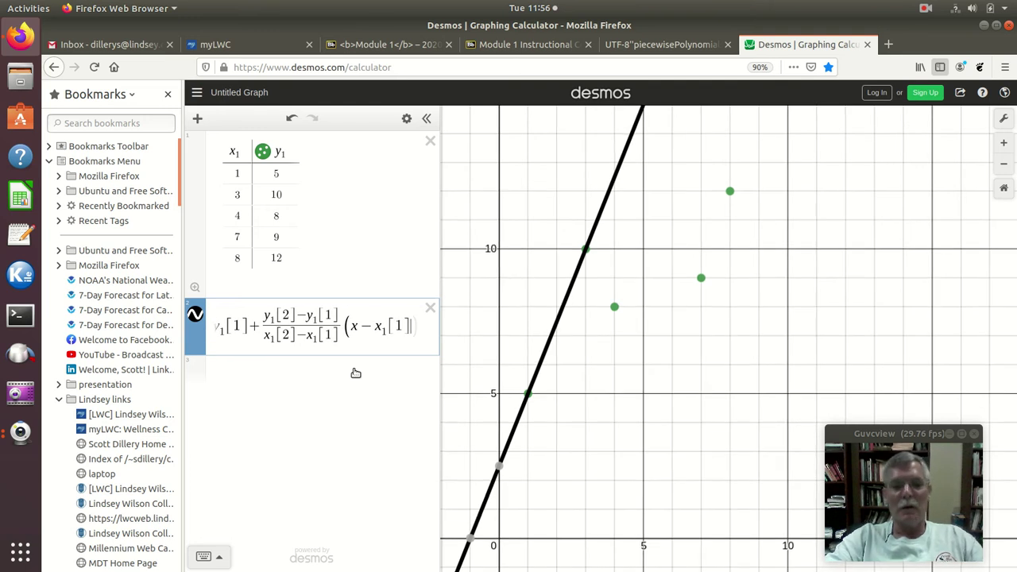
pyautogui.write(')')
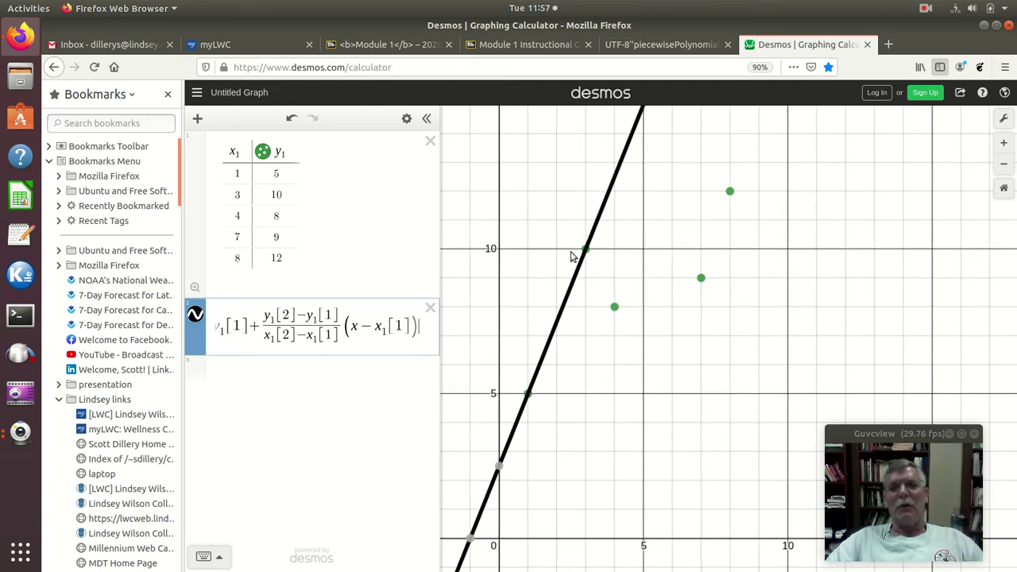
# Widen the expression list and enclose the whole right-hand side of p_1(x) in curly braces.
pyautogui.press('Home')
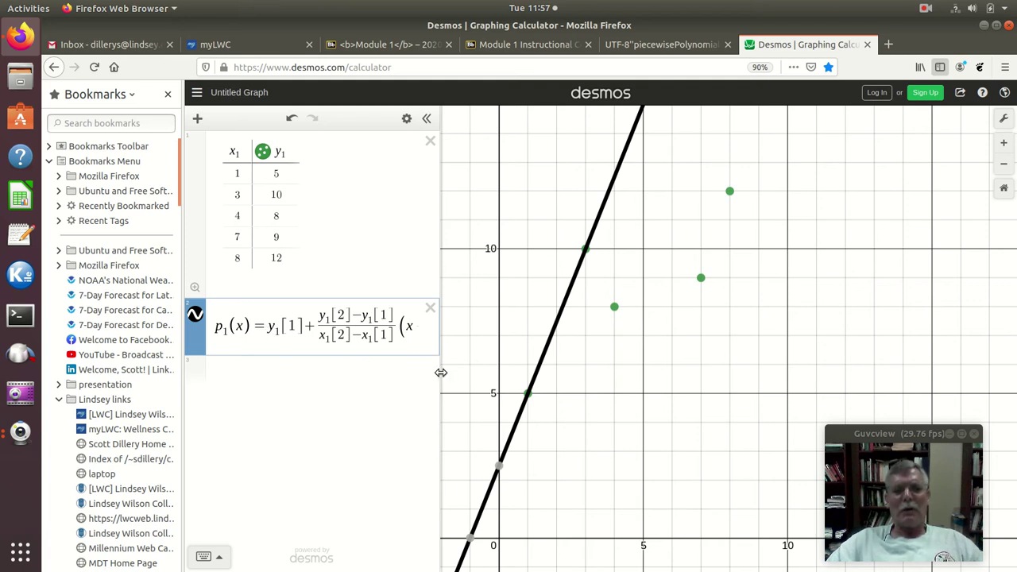
pyautogui.moveTo(441, 372); pyautogui.dragTo(561, 377)
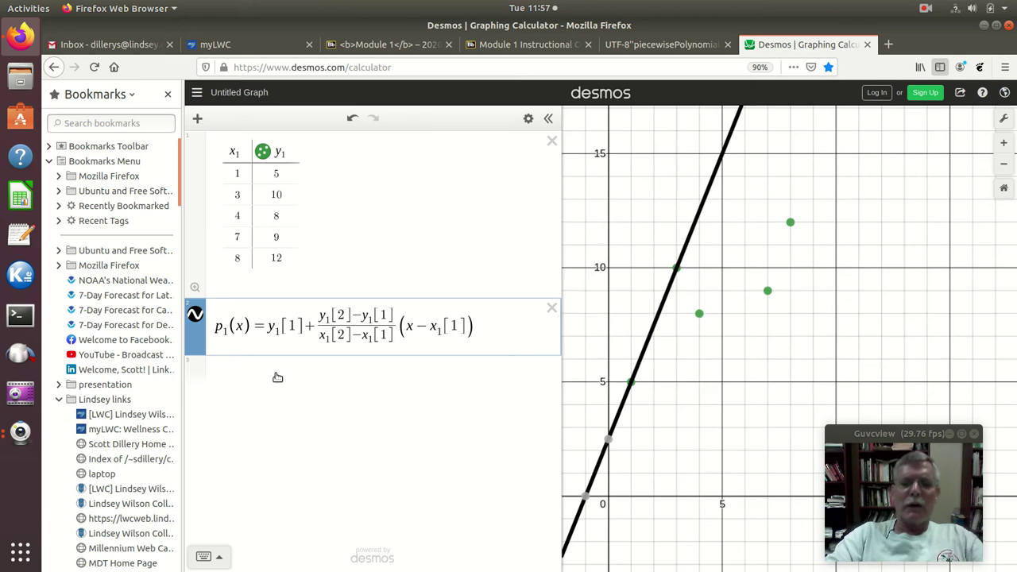
pyautogui.write('{')
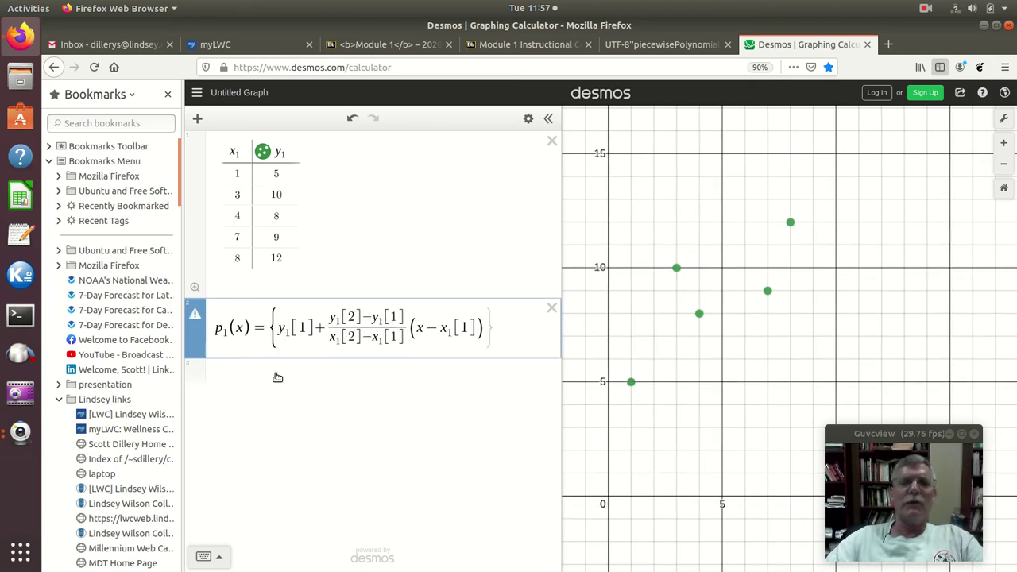
pyautogui.click(499, 333)
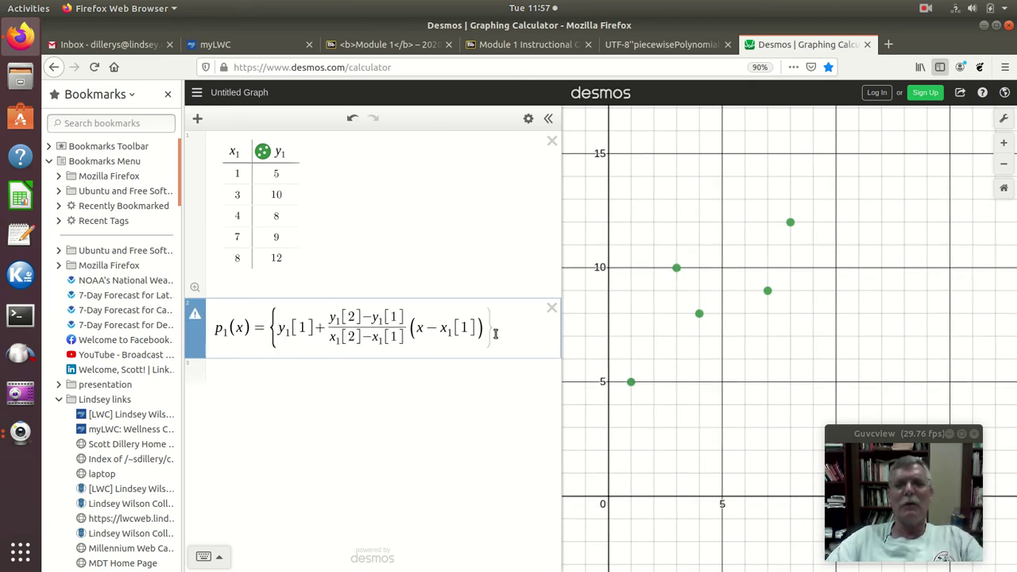
pyautogui.write('}')
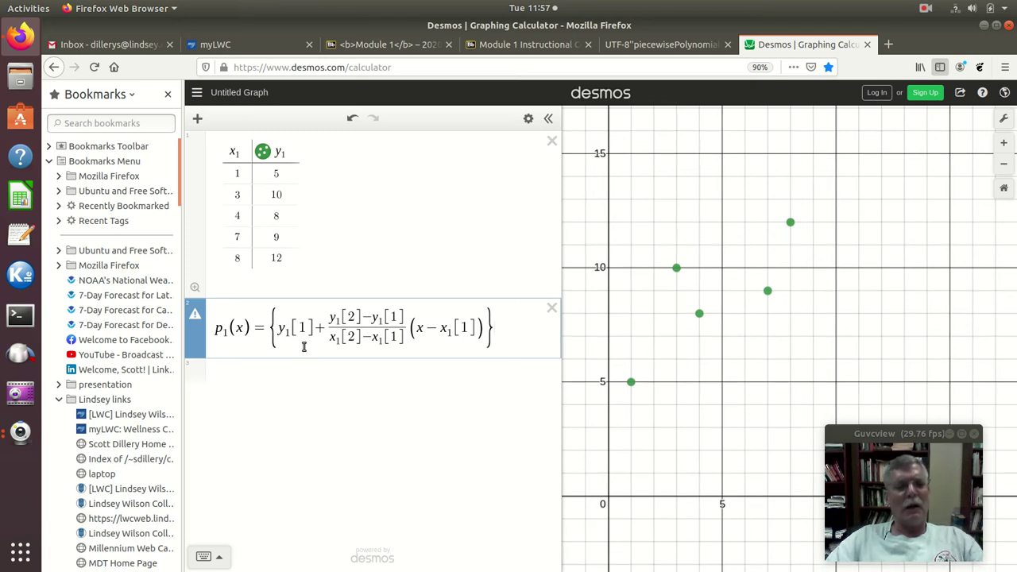
# Insert the condition x_1[1] ≤ x < x_1[2] followed by a colon before the formula inside the p_1(x) braces.
pyautogui.click(275, 334)
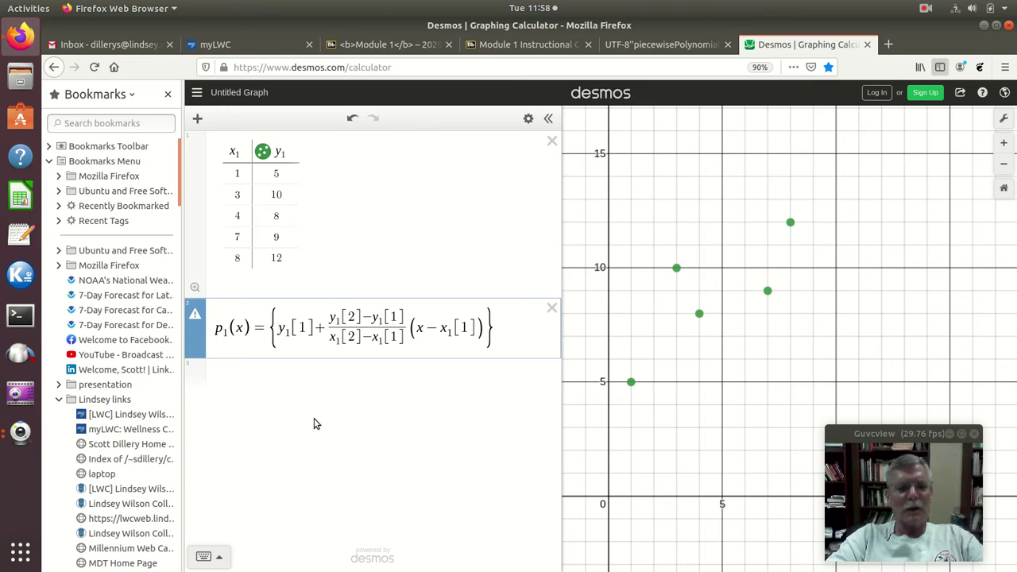
pyautogui.write('x_1')
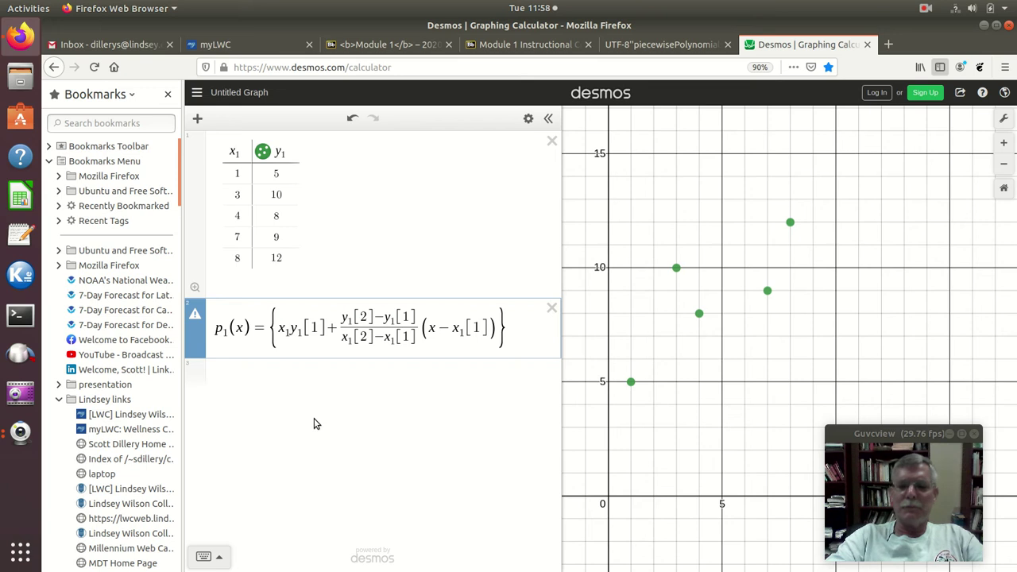
pyautogui.write('[1]')
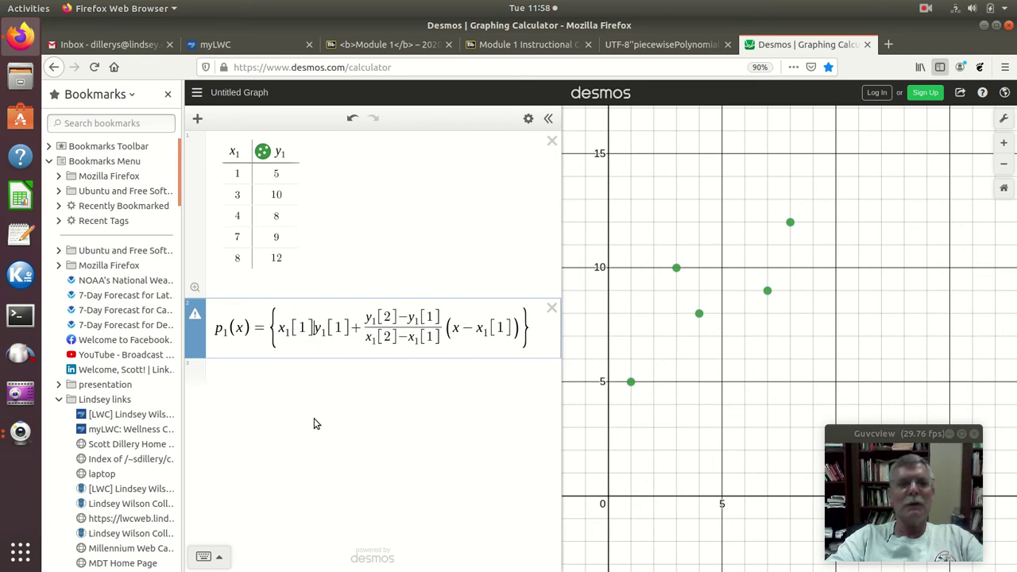
pyautogui.write('<')
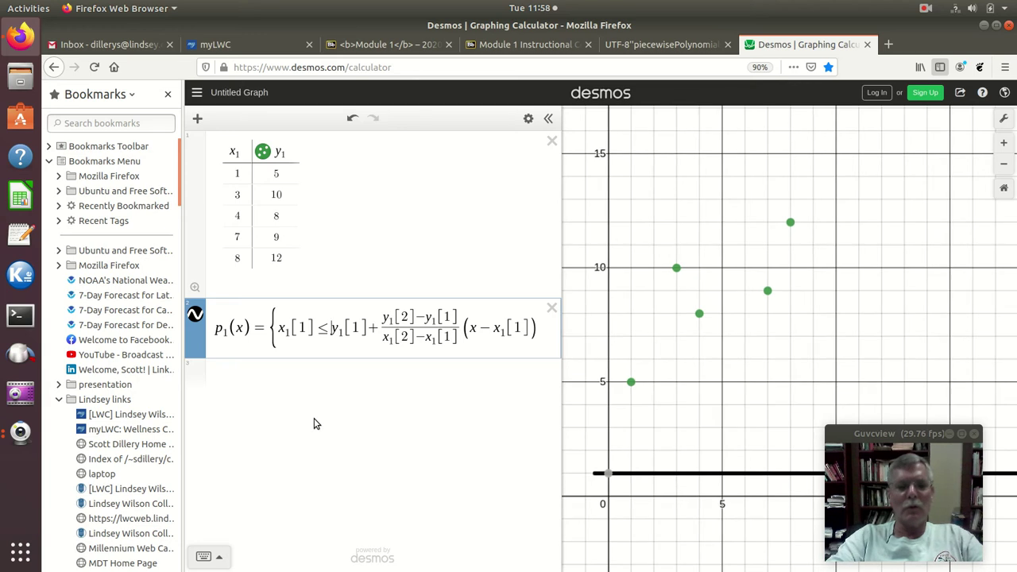
pyautogui.write('x')
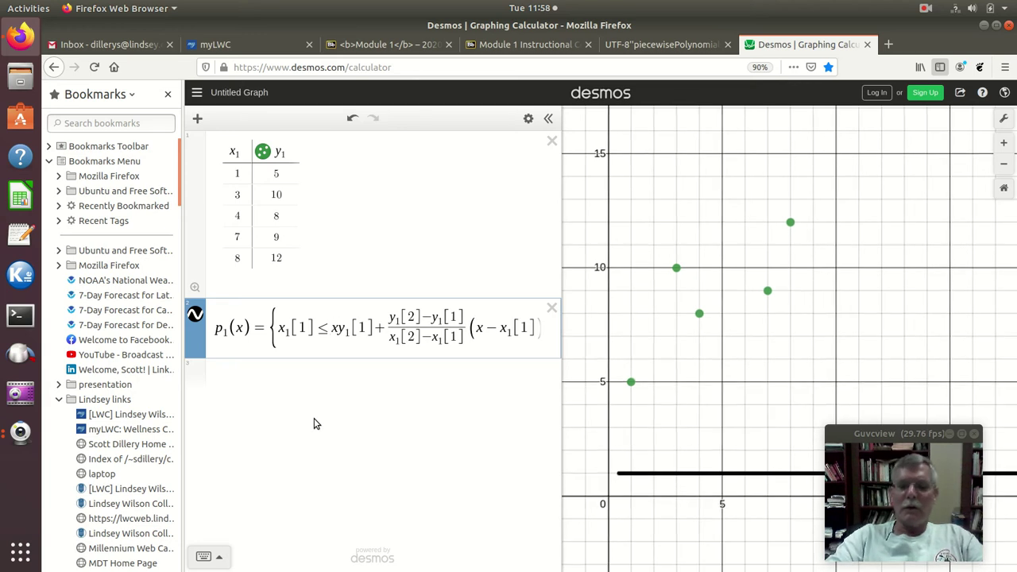
pyautogui.write('<')
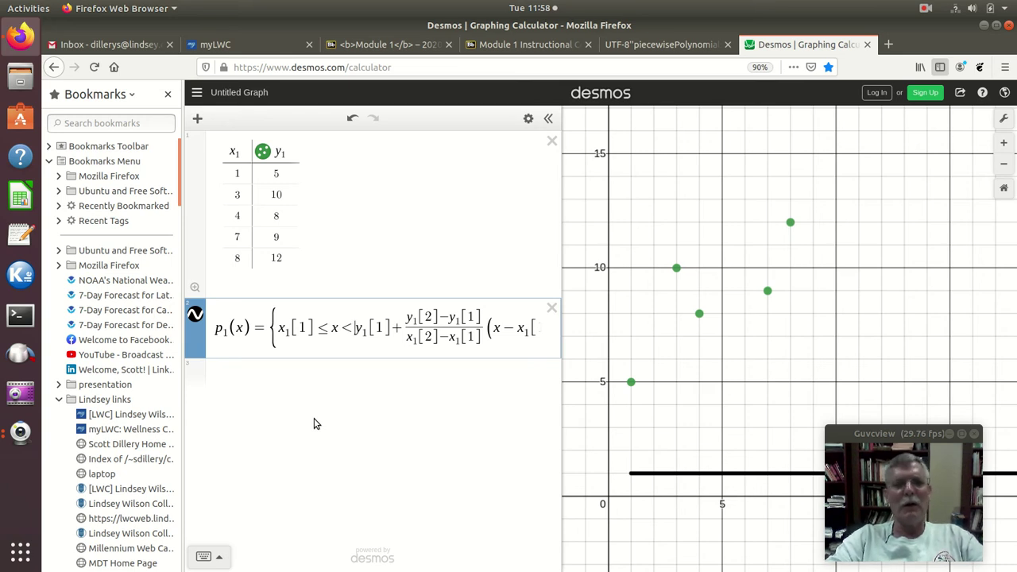
pyautogui.write('x_1')
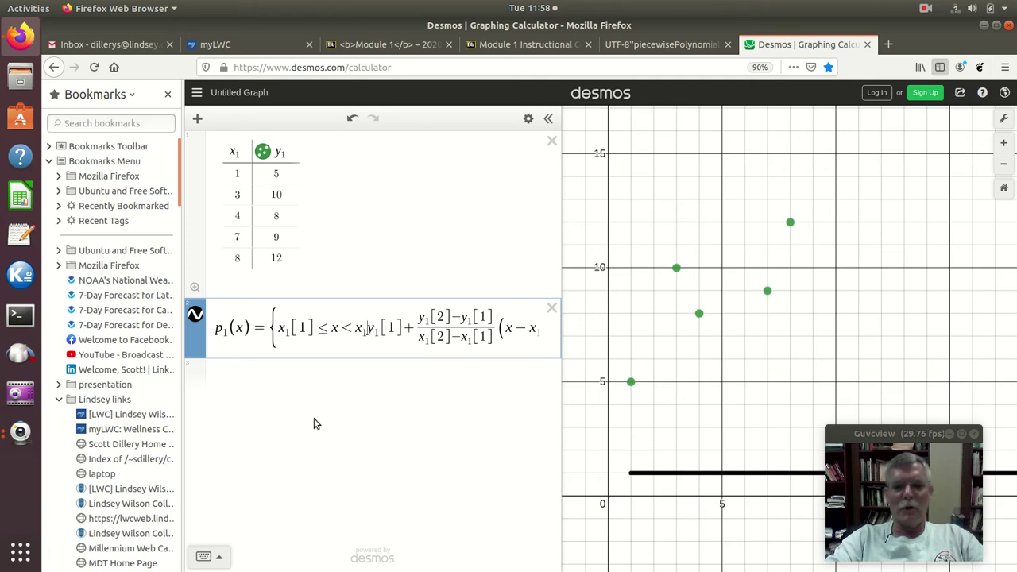
pyautogui.write('[2]')
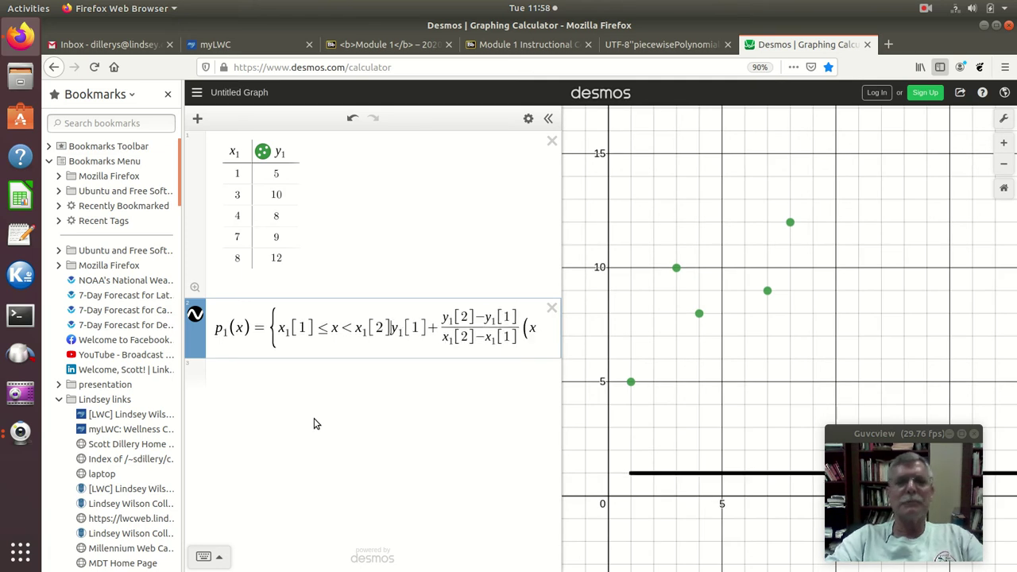
pyautogui.write(':')
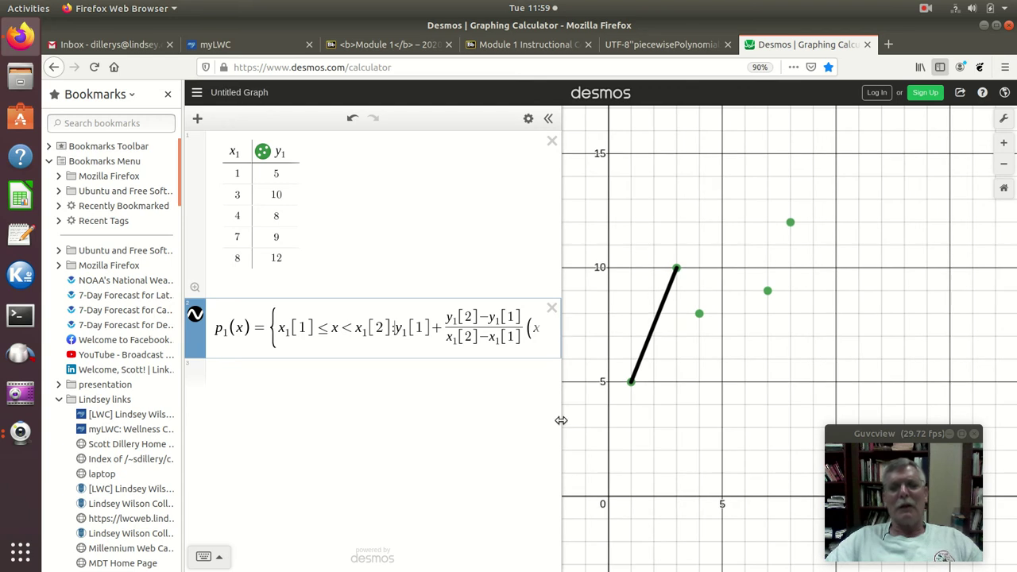
# Try adding 7 as the default value after a comma at the end of the p_1(x) piecewise expression, and remove it again.
pyautogui.moveTo(614, 414); pyautogui.dragTo(714, 406)
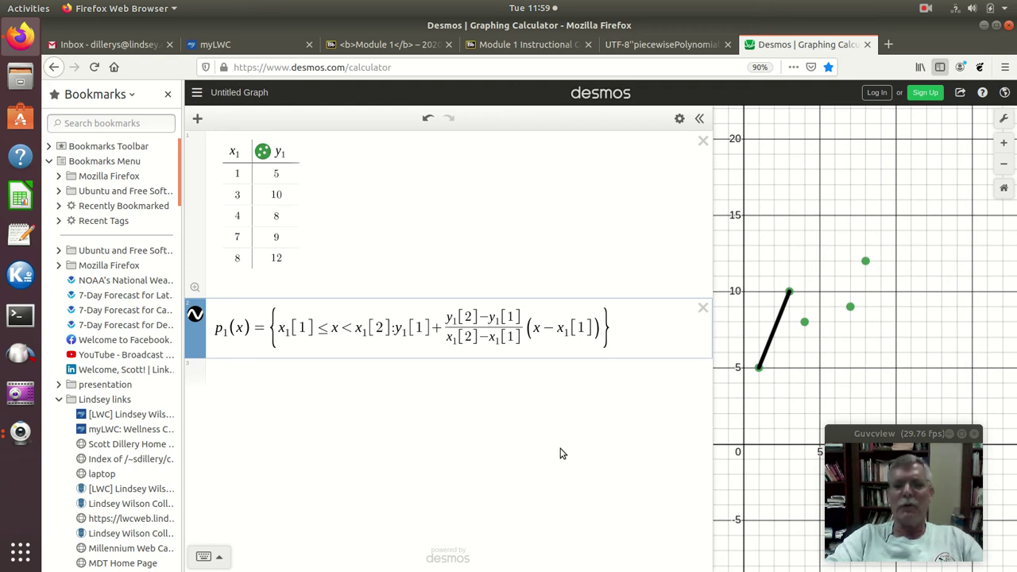
pyautogui.write(',')
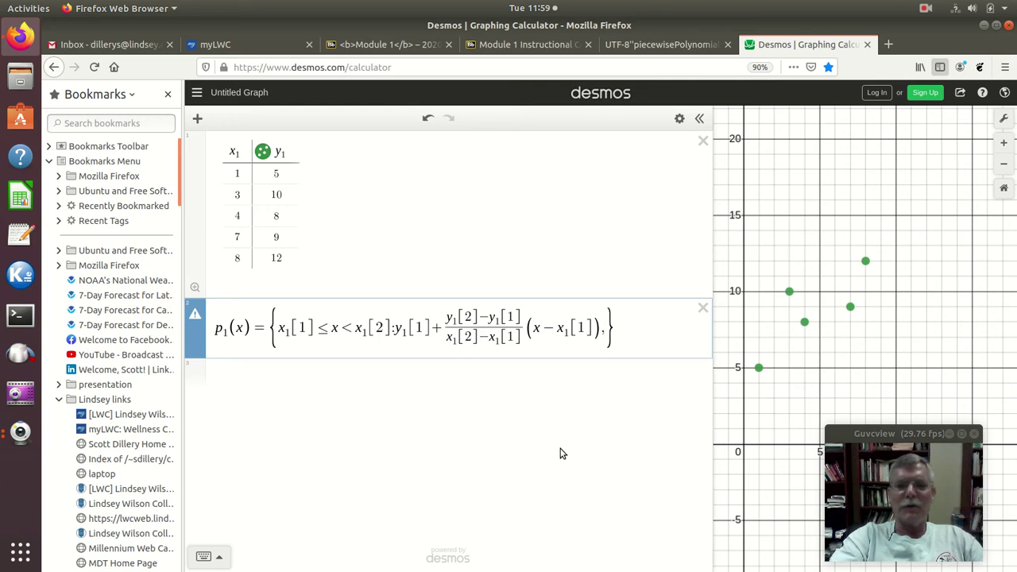
pyautogui.write('7')
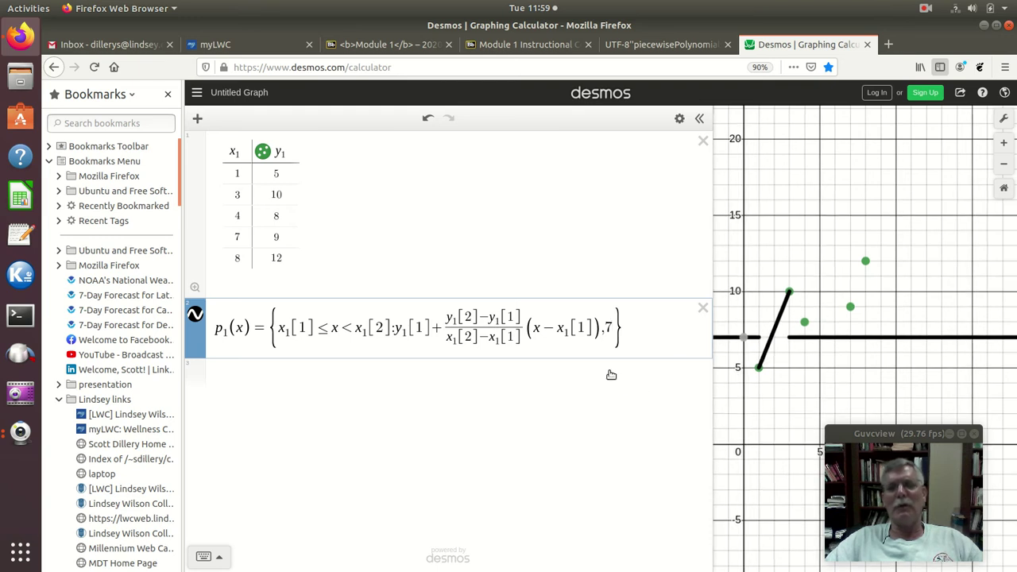
pyautogui.press('BackSpace')
pyautogui.press('BackSpace')
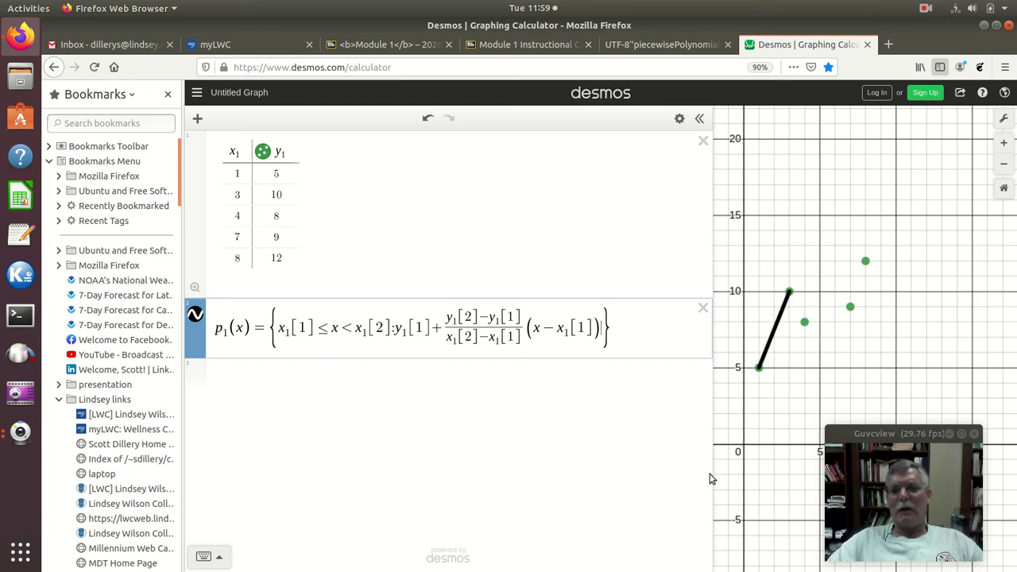
# Narrow the expression list slightly and copy the p_1(x) expression onto a new line as p_2(x).
pyautogui.moveTo(713, 473); pyautogui.dragTo(648, 479)
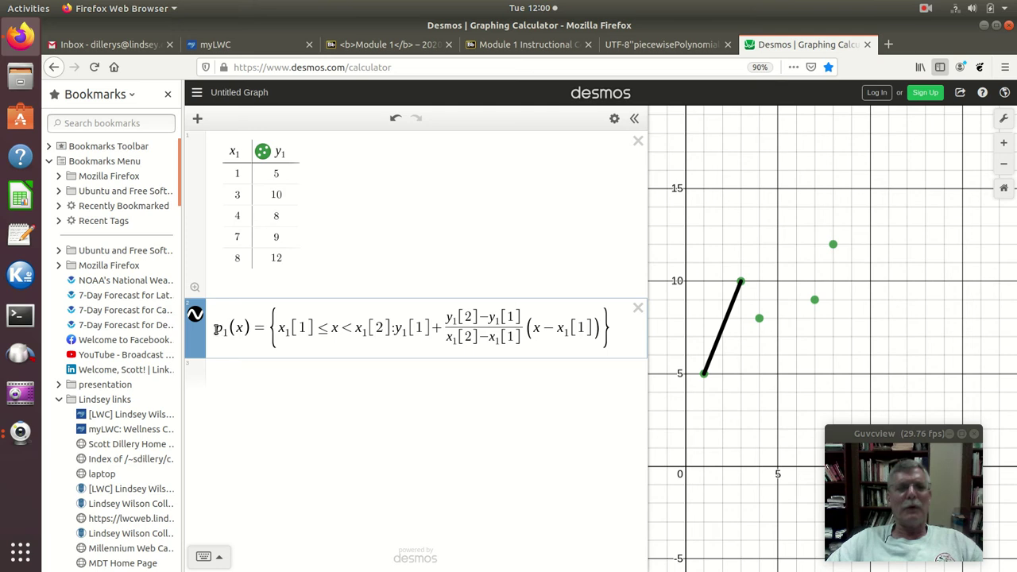
pyautogui.hotkey('ctrl', 'a')
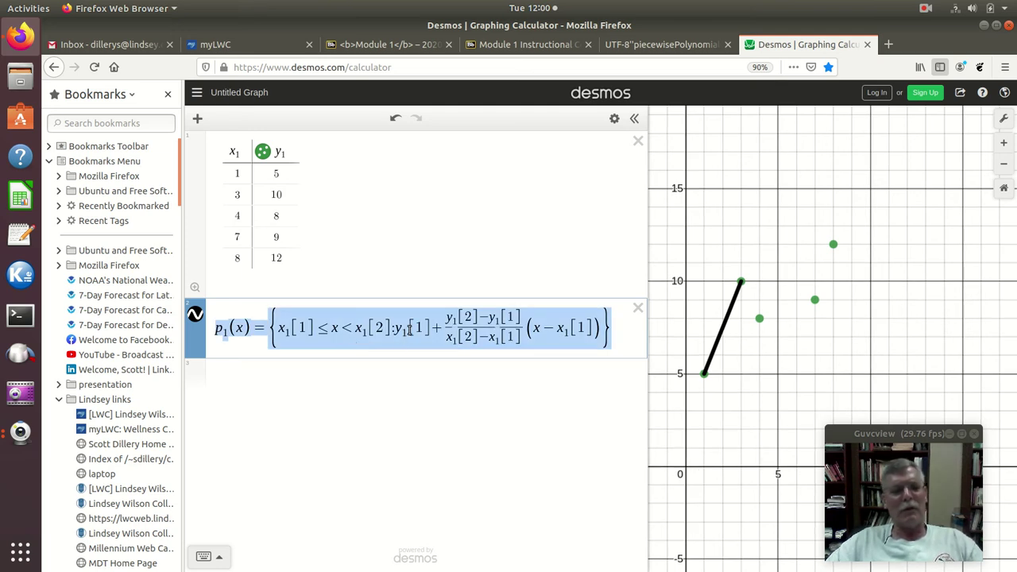
pyautogui.click(314, 374)
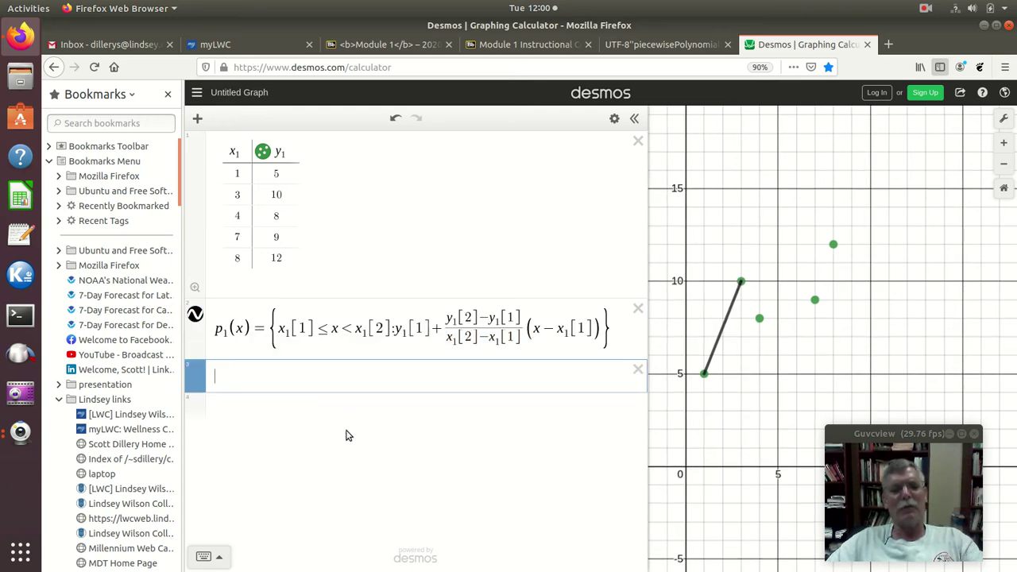
pyautogui.write('p1(x)={x1[1]≤x<x1[2]:y1[1]+(y1[2]-y1[1])/(x1[2]-x1[1])(x-x1[1])}')
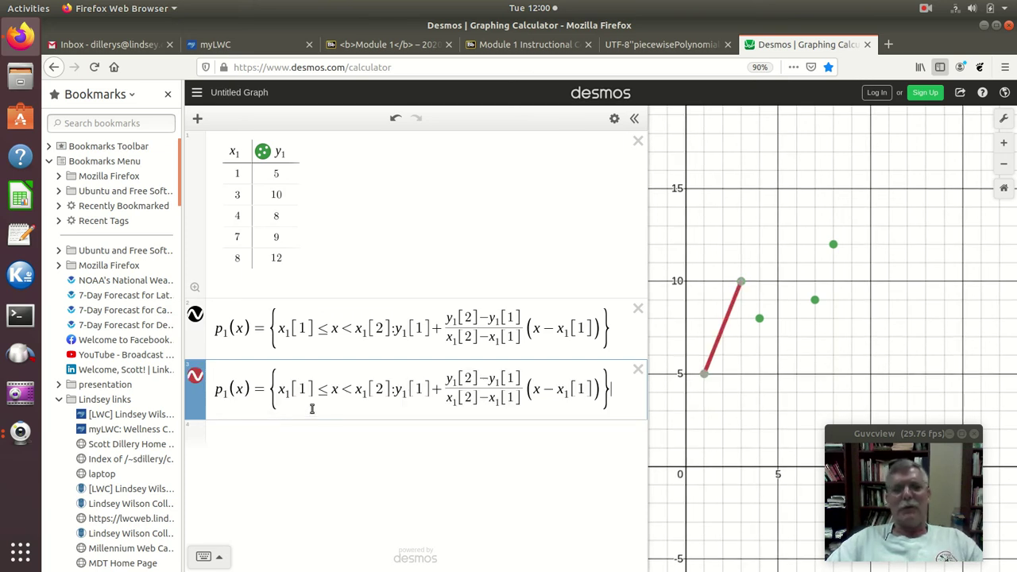
pyautogui.click(226, 395)
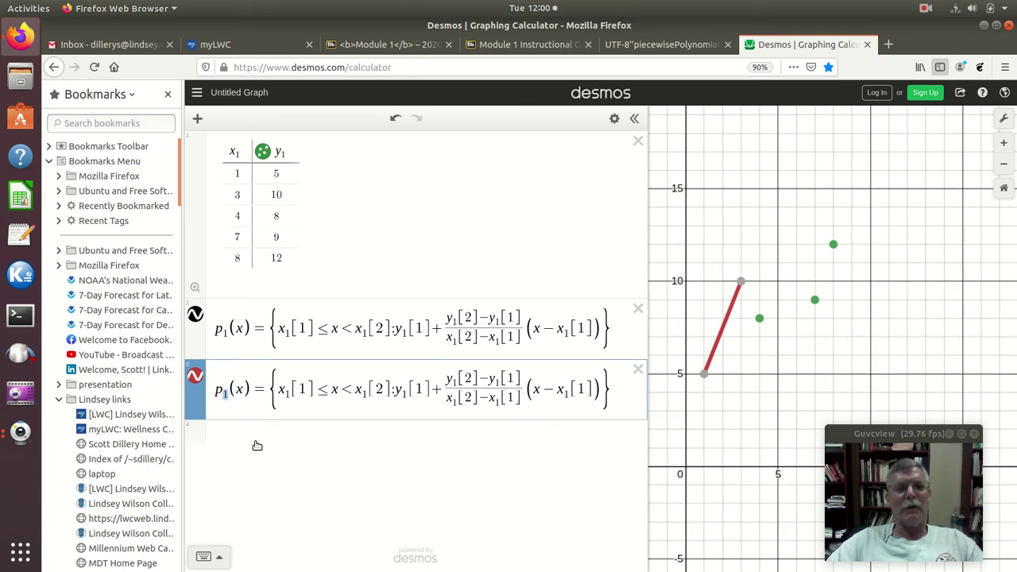
pyautogui.write('2')
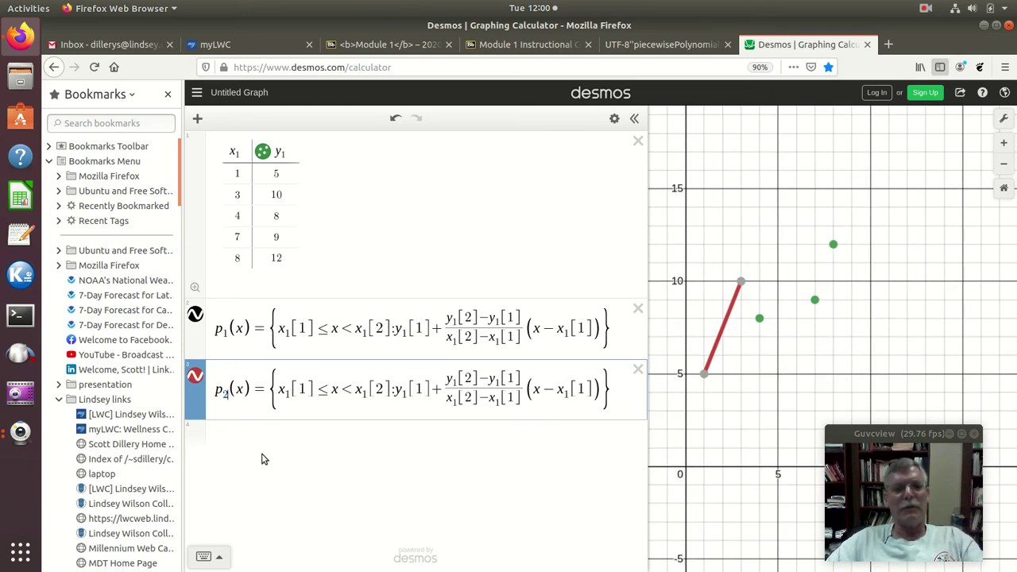
# Set the condition in p_2(x) to x_1[2] ≤ x < x_1[3].
pyautogui.doubleClick(303, 389)
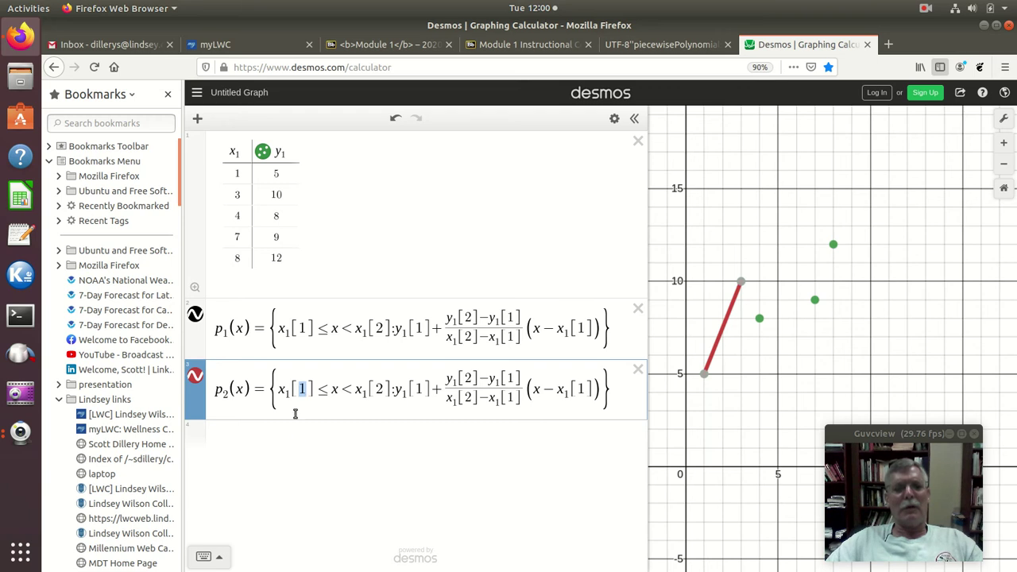
pyautogui.write('2')
pyautogui.doubleClick(380, 388)
pyautogui.write('3')
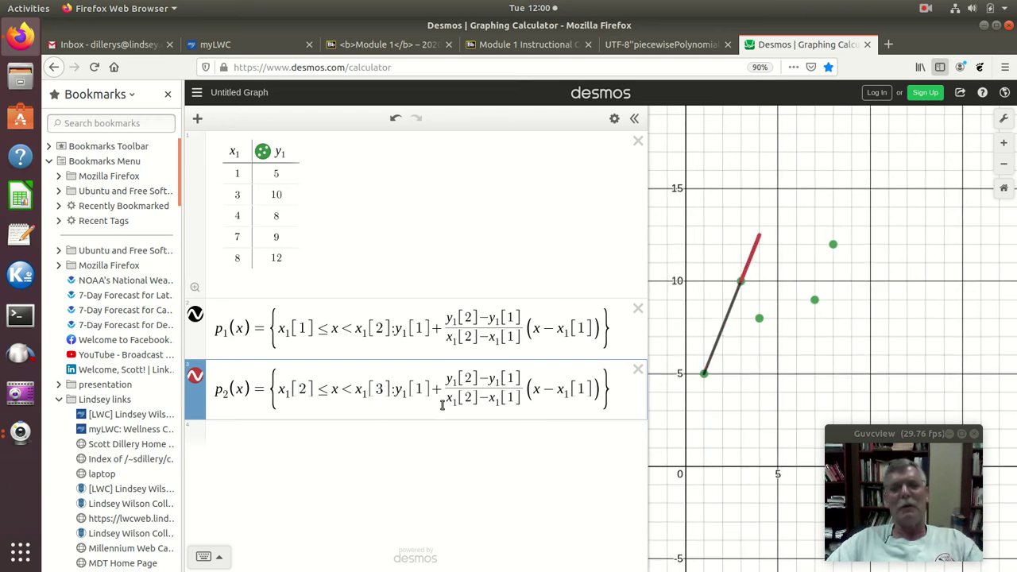
# Change the formula in p_2(x) to y_1[2] + (y_1[3] − y_1[2])/(x_1[3] − x_1[2])·(x − x_1[2]).
pyautogui.doubleClick(420, 391)
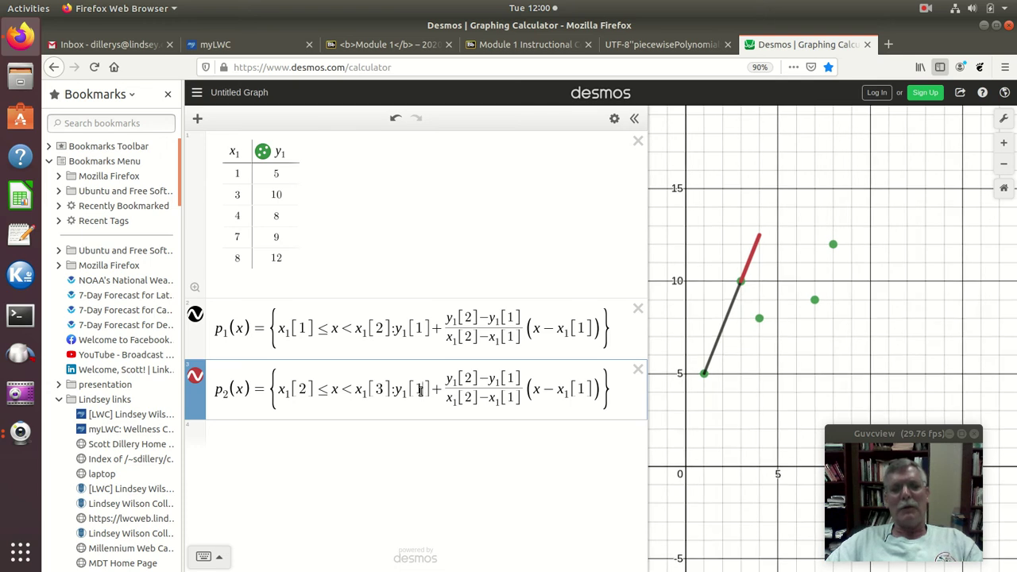
pyautogui.write('2')
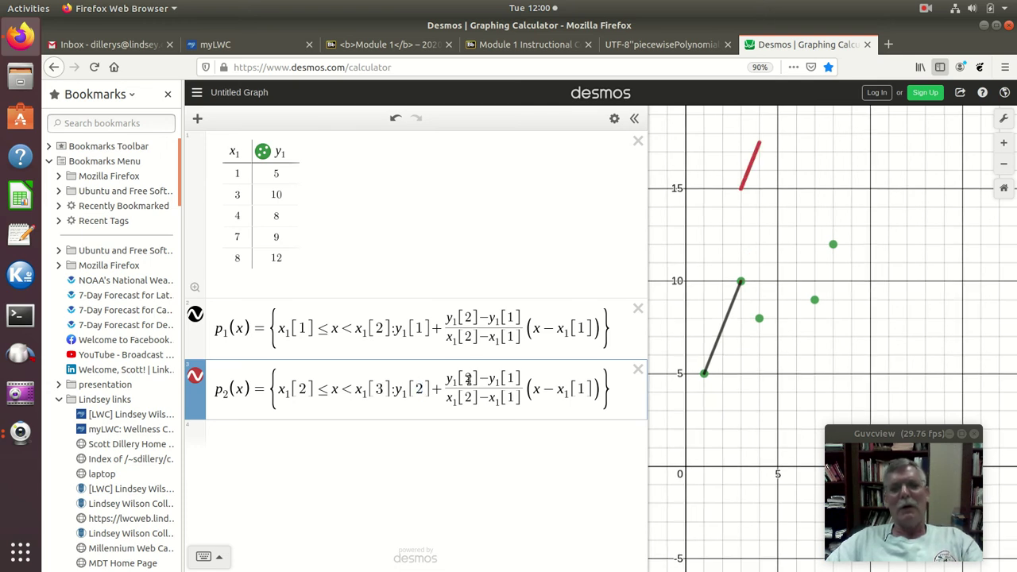
pyautogui.doubleClick(468, 378)
pyautogui.write('3')
pyautogui.doubleClick(468, 397)
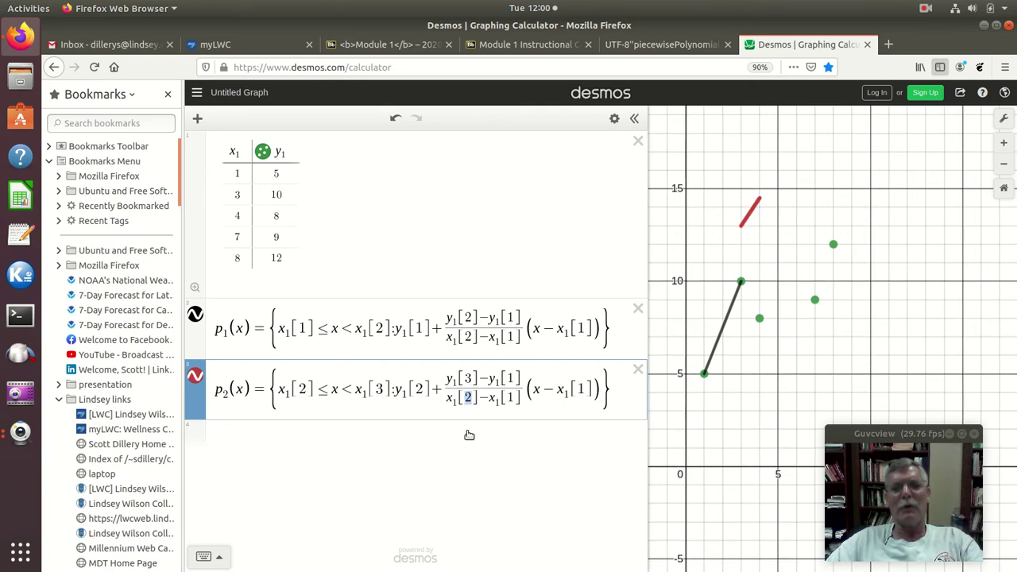
pyautogui.write('3')
pyautogui.doubleClick(513, 378)
pyautogui.write('2')
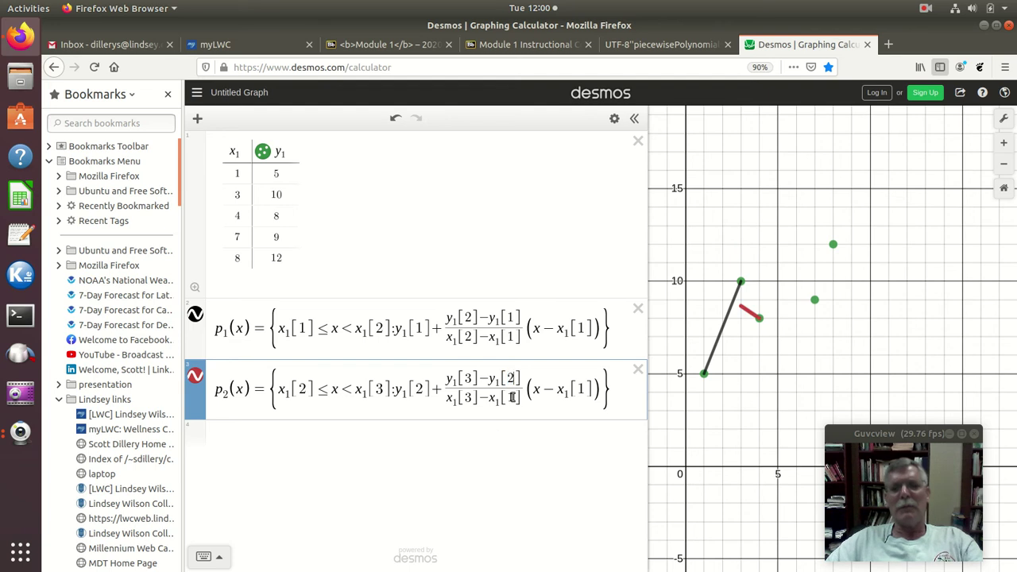
pyautogui.doubleClick(511, 397)
pyautogui.write('2')
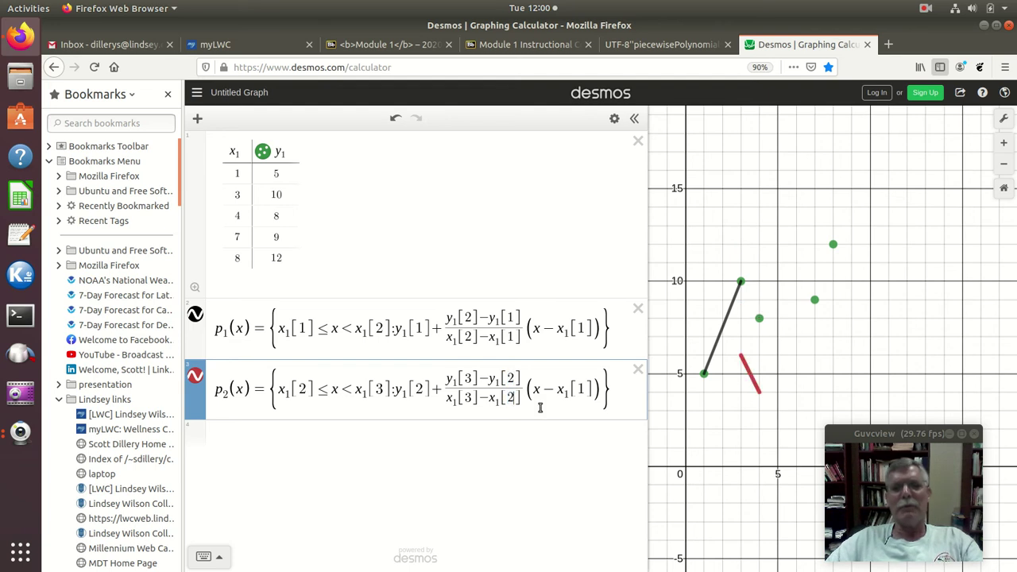
pyautogui.doubleClick(579, 389)
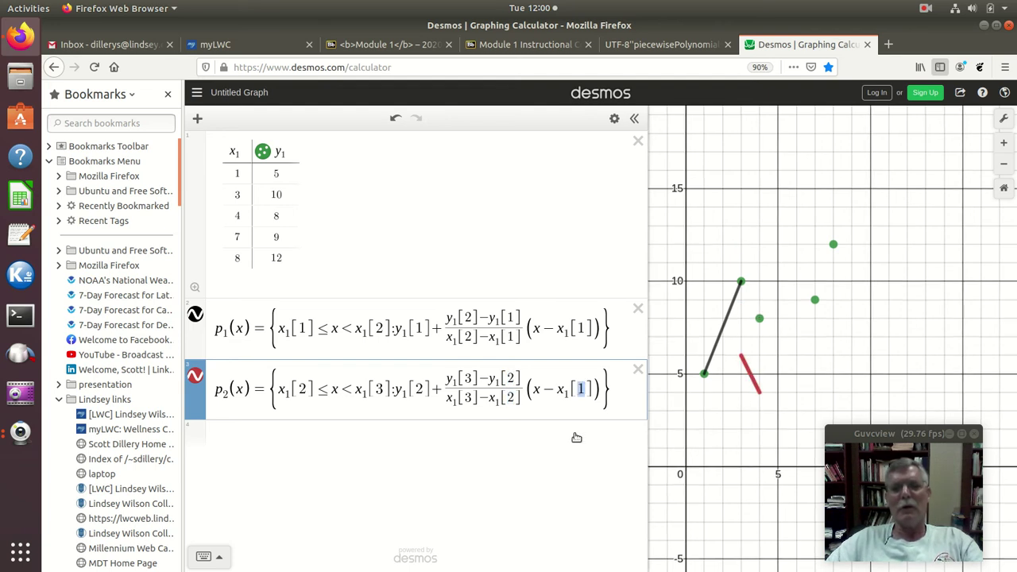
pyautogui.write('2')
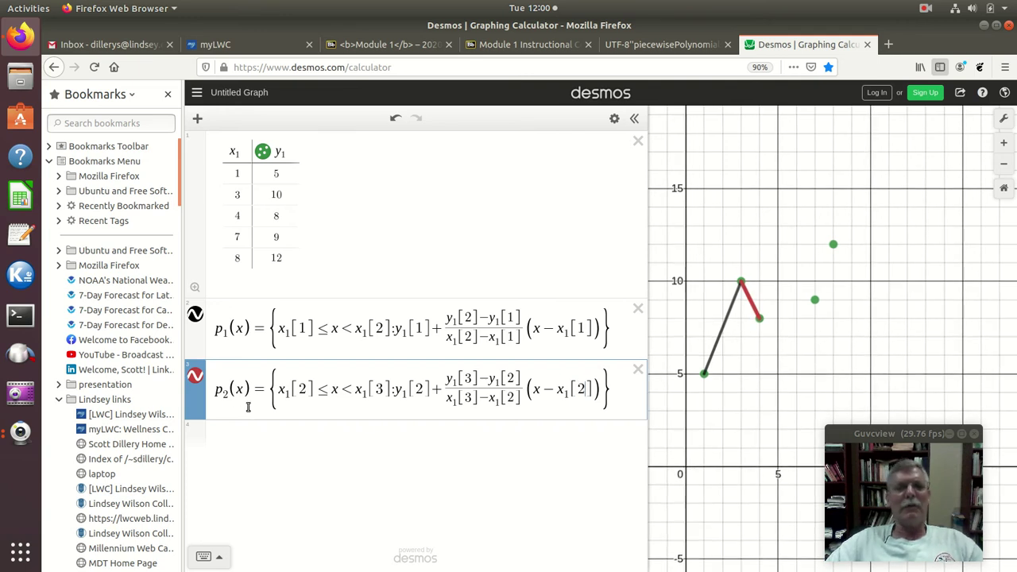
# Add another copy of the p_1(x) expression on the line below p_2(x) and rename it p_3(x).
pyautogui.click(239, 440)
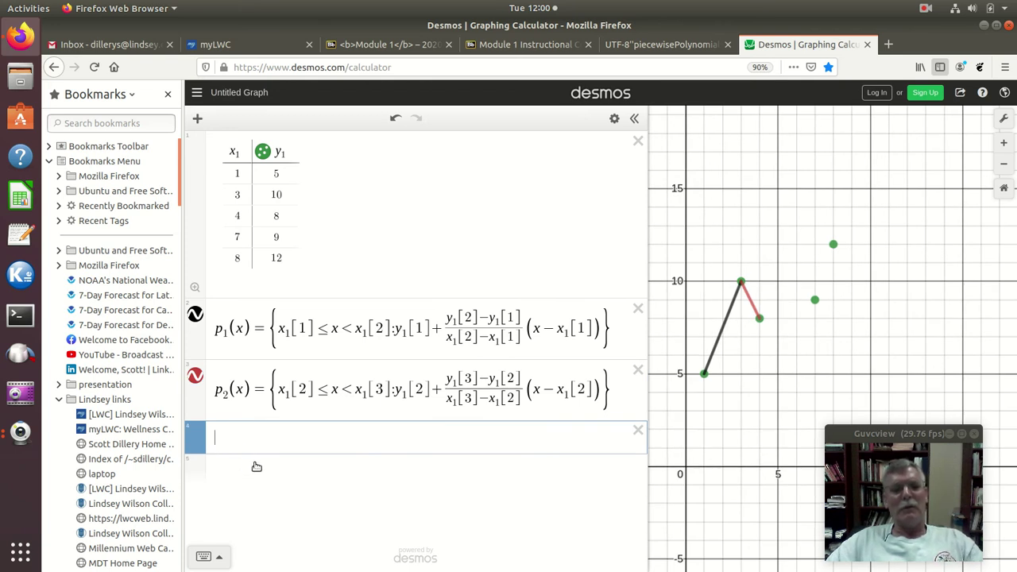
pyautogui.write('p1(x)={x1[1]≤x<x1[2]:y1[1]+(y1[2]−y1[1])/(x1[2]−x1[1])(x−x1[1])}')
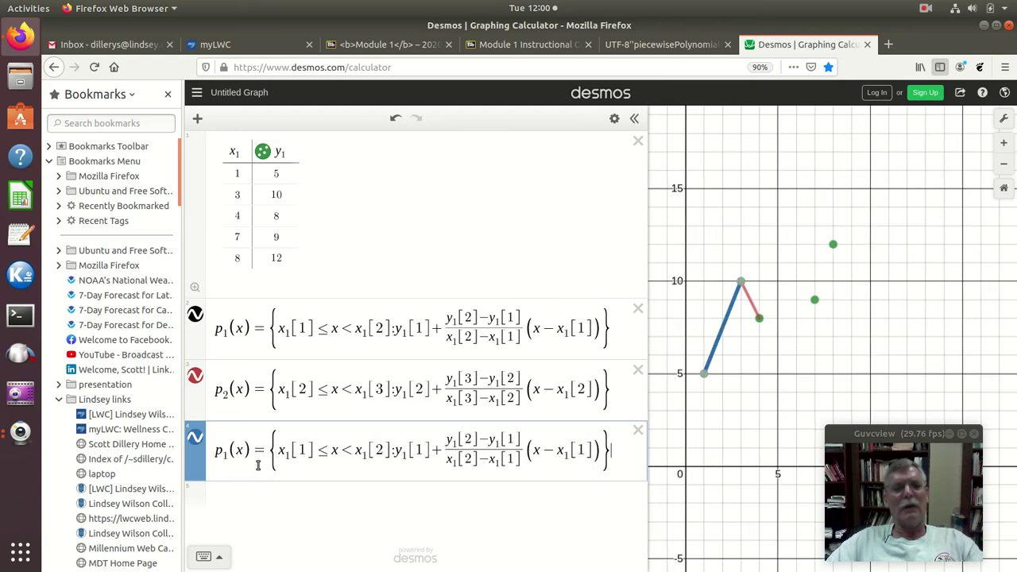
pyautogui.click(225, 459)
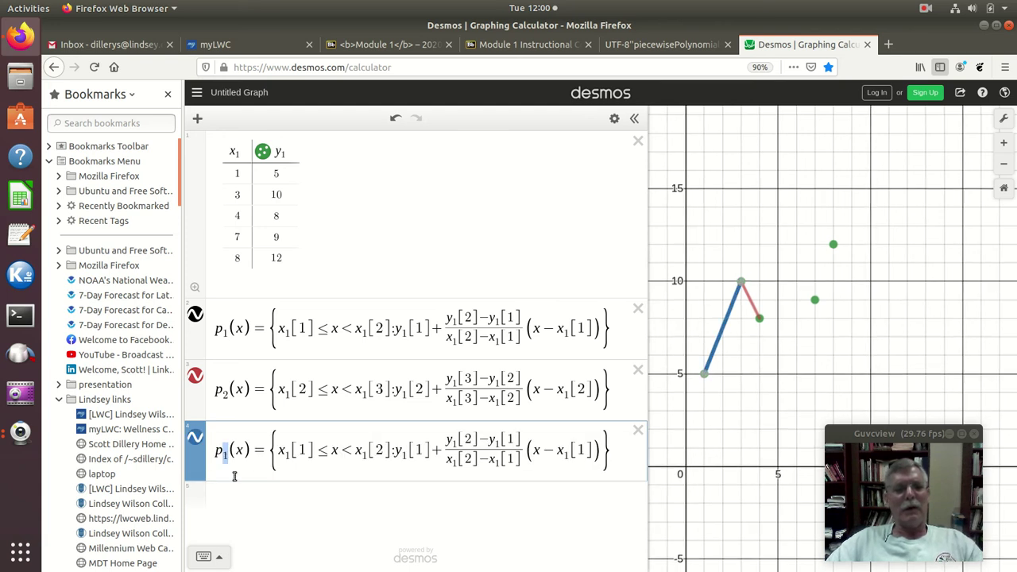
pyautogui.press('BackSpace')
pyautogui.write('3')
# Set the condition in p_3(x) to x_1[3] ≤ x < x_1[4].
pyautogui.doubleClick(306, 451)
pyautogui.write('3')
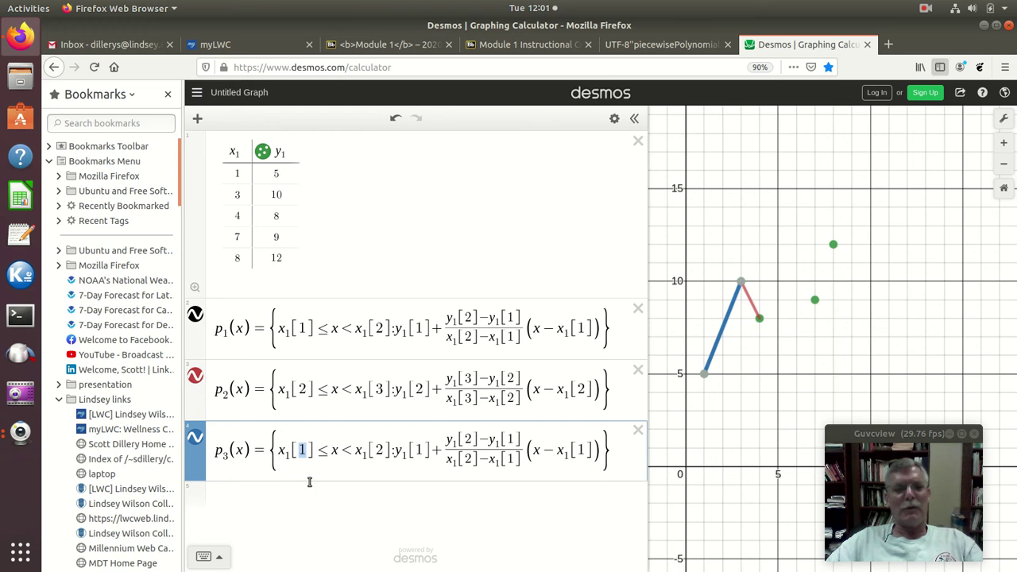
pyautogui.doubleClick(378, 450)
pyautogui.write('4')
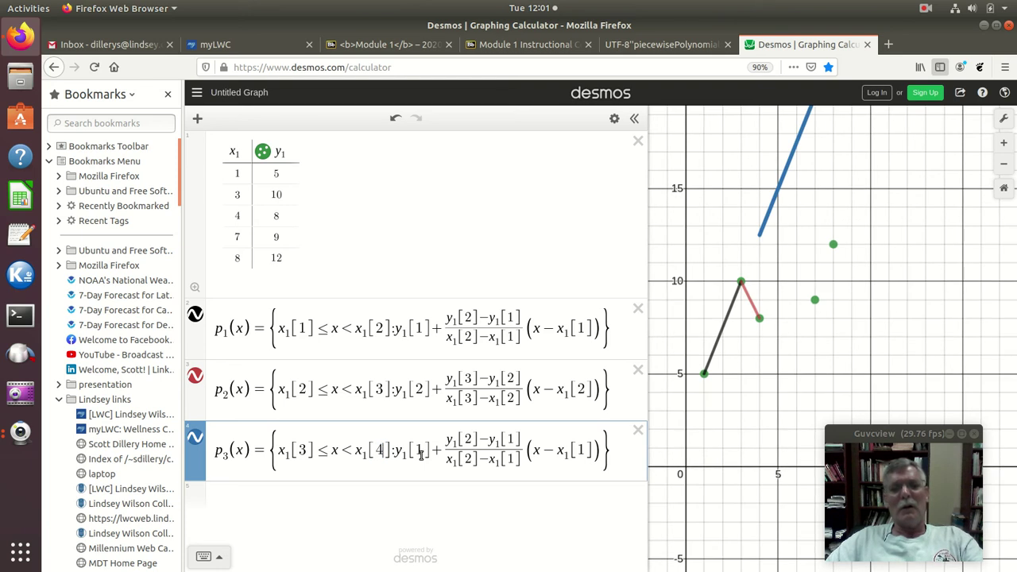
# Change the formula in p_3(x) to y_1[3] + (y_1[4] − y_1[3])/(x_1[4] − x_1[3])·(x − x_1[3]).
pyautogui.doubleClick(418, 450)
pyautogui.write('3')
pyautogui.doubleClick(467, 439)
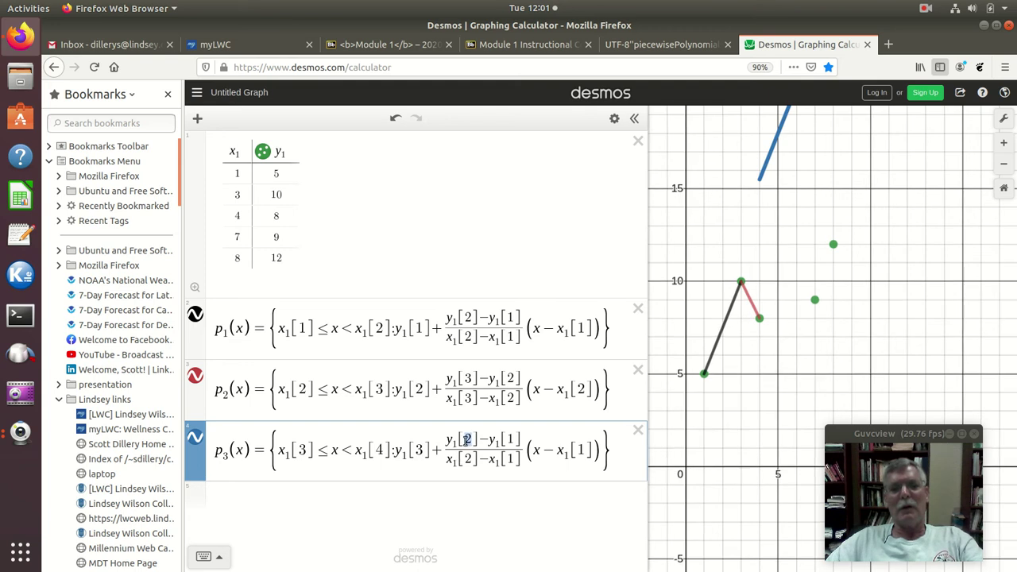
pyautogui.write('4')
pyautogui.doubleClick(467, 459)
pyautogui.write('4')
pyautogui.doubleClick(511, 440)
pyautogui.doubleClick(511, 440)
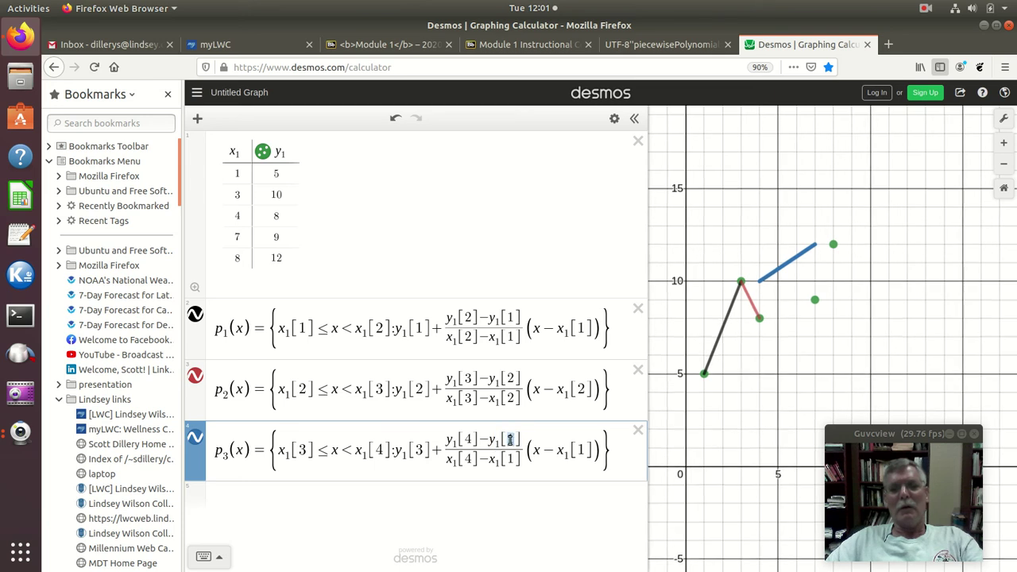
pyautogui.write('3')
pyautogui.doubleClick(512, 459)
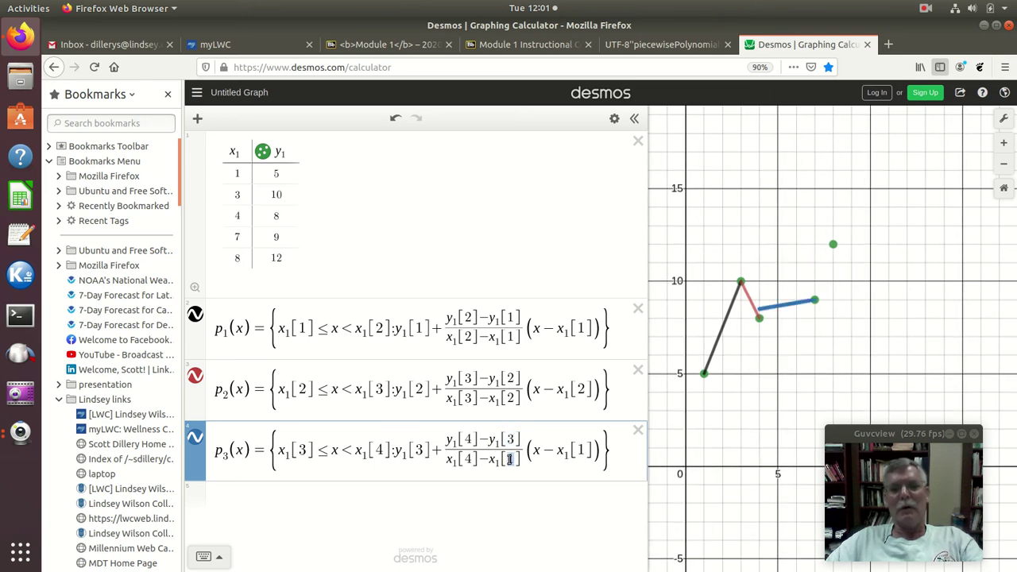
pyautogui.write('3')
pyautogui.doubleClick(580, 451)
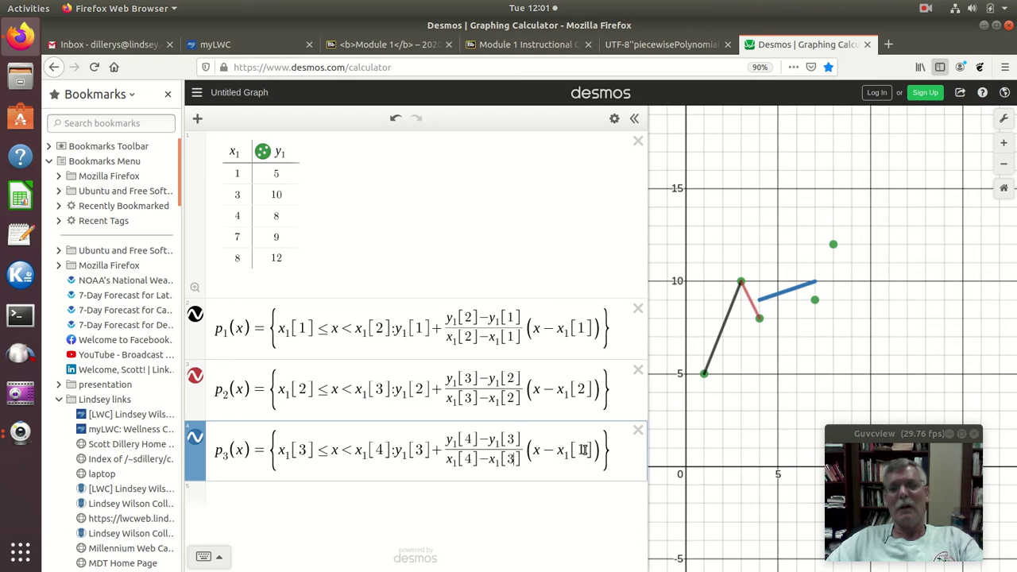
pyautogui.write('3')
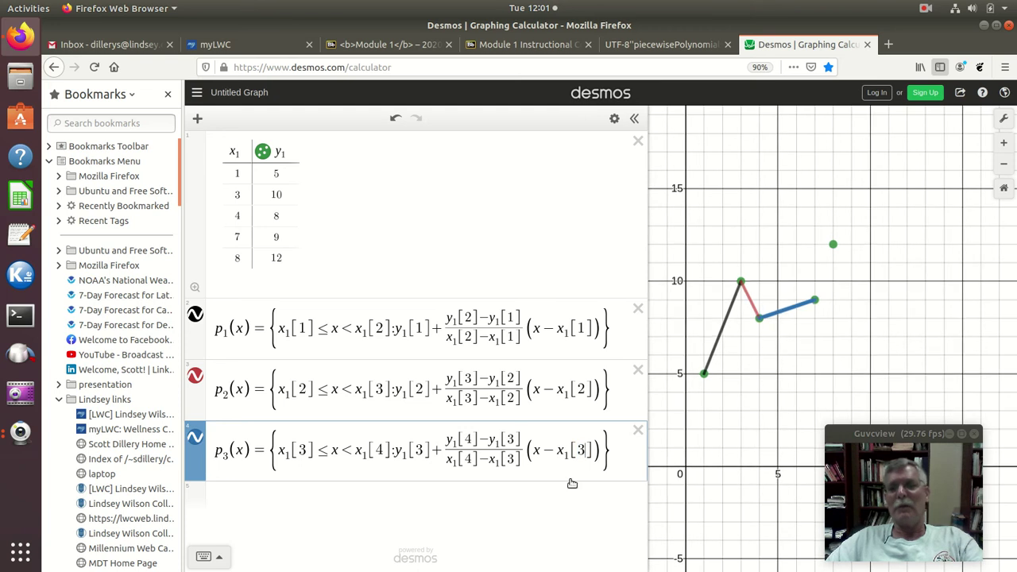
# Add another copy of the p_1(x) expression on the line below p_3(x) and rename it p_4(x).
pyautogui.click(297, 499)
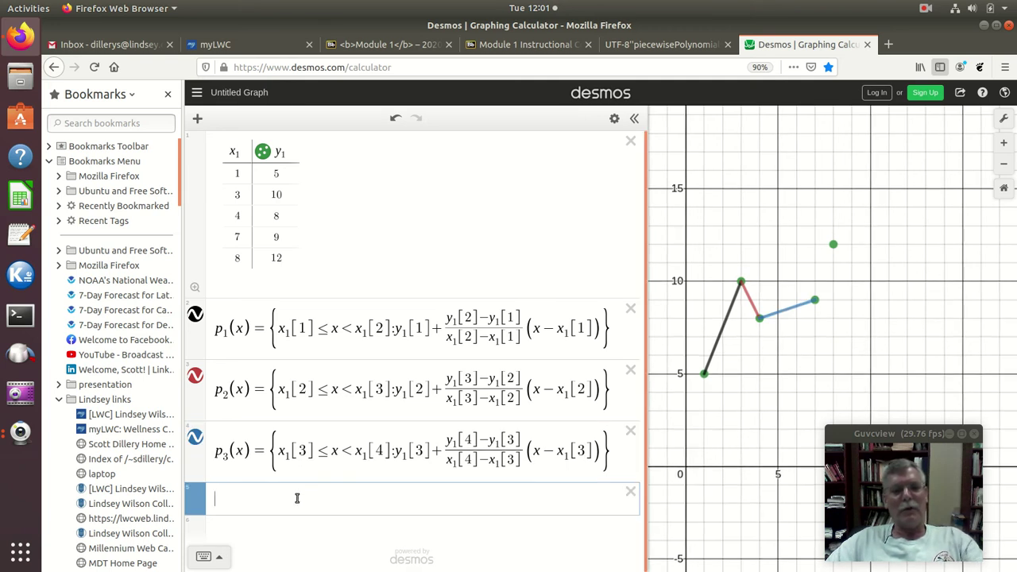
pyautogui.write('p_1(x)=\\{x_1[1]\\le x<x_1[2]:y_1[1]+\\frac{y_1[2]-y_1[1]}{x_1[2]-x_1[1]}(x-x_1[1])\\}')
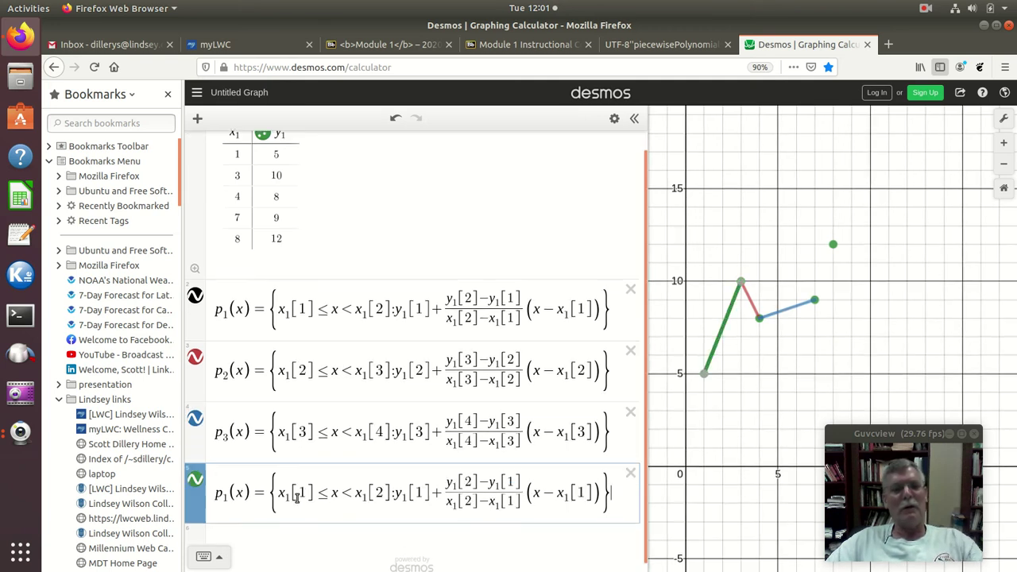
pyautogui.doubleClick(225, 498)
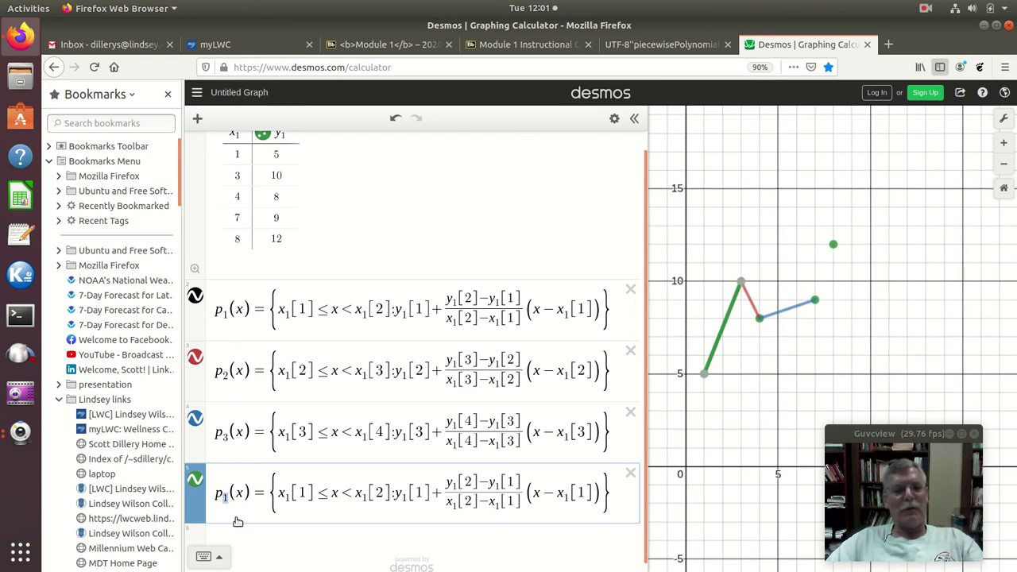
pyautogui.write('4')
# Set the condition in p_4(x) to x_1[4] ≤ x < x_1[5].
pyautogui.doubleClick(300, 494)
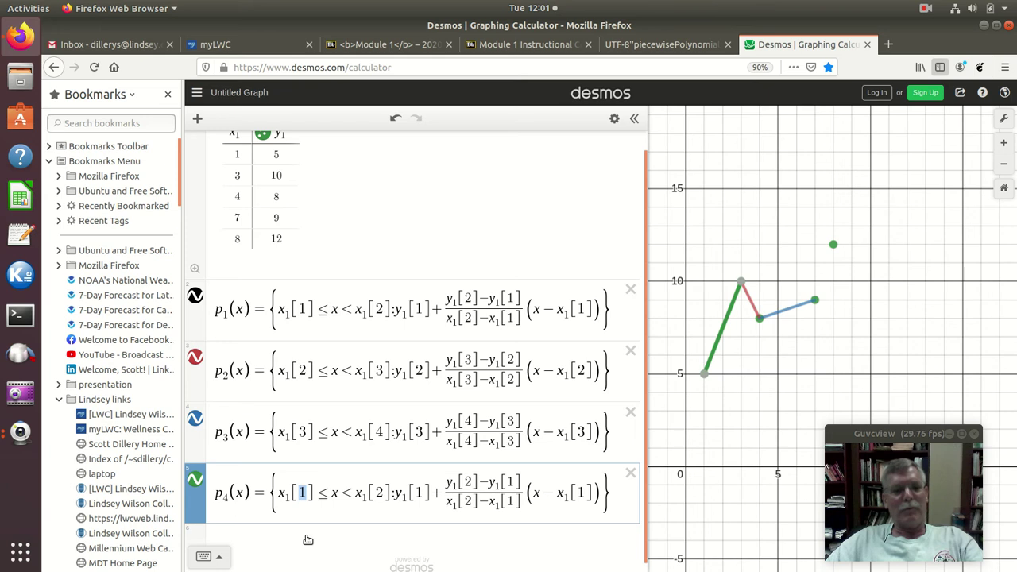
pyautogui.write('4')
pyautogui.doubleClick(379, 492)
pyautogui.write('5')
# Change the formula in p_4(x) to y_1[4] + (y_1[5] − y_1[4])/(x_1[5] − x_1[4])·(x − x_1[4]).
pyautogui.doubleClick(419, 493)
pyautogui.write('4')
pyautogui.doubleClick(468, 482)
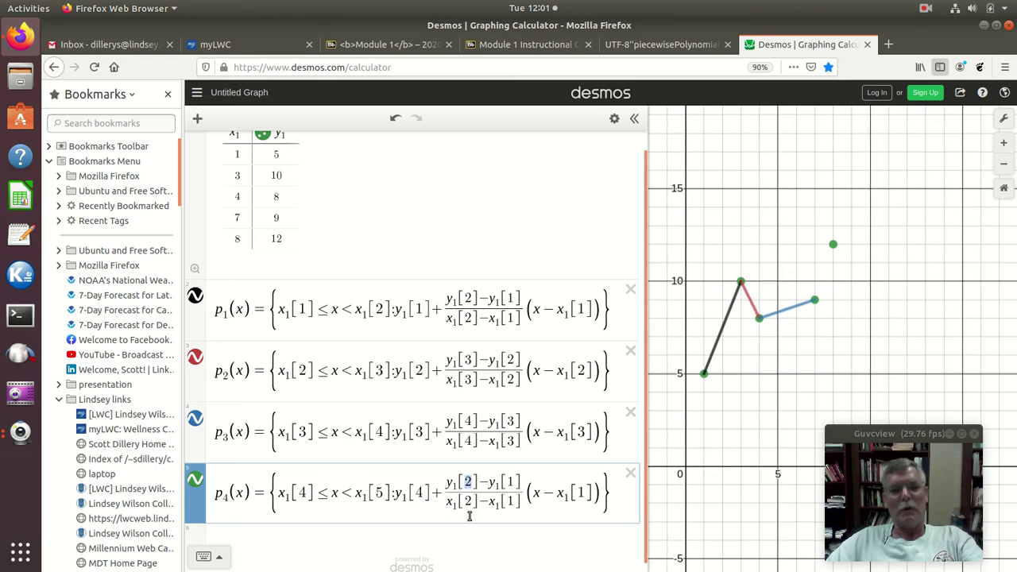
pyautogui.write('5')
pyautogui.doubleClick(468, 502)
pyautogui.write('5')
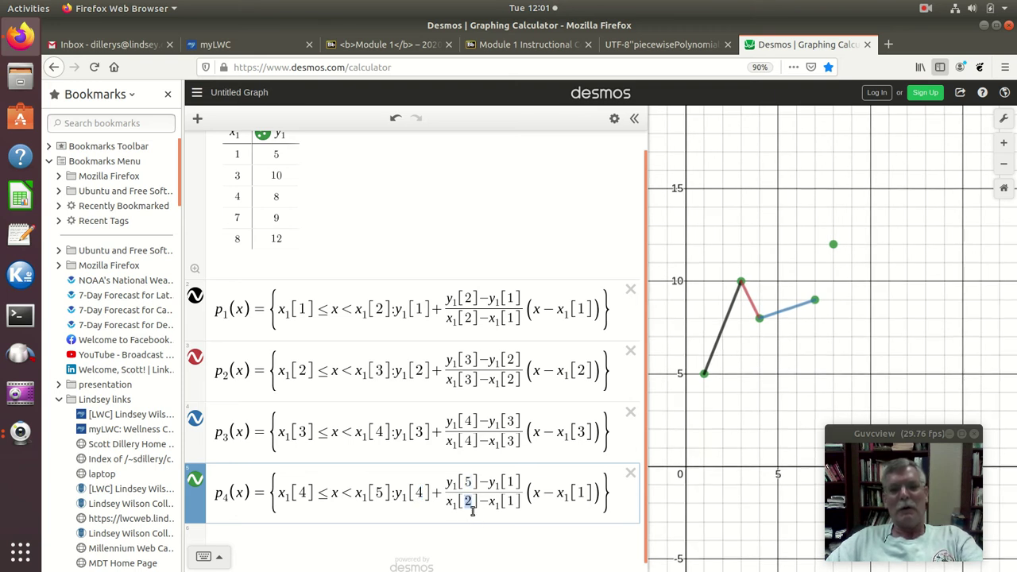
pyautogui.doubleClick(513, 482)
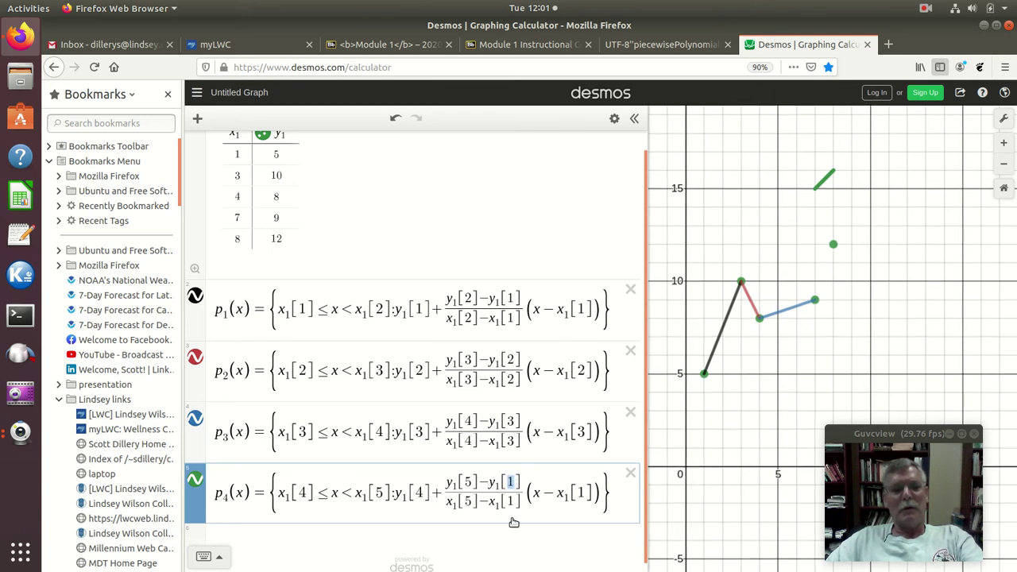
pyautogui.write('4')
pyautogui.doubleClick(513, 501)
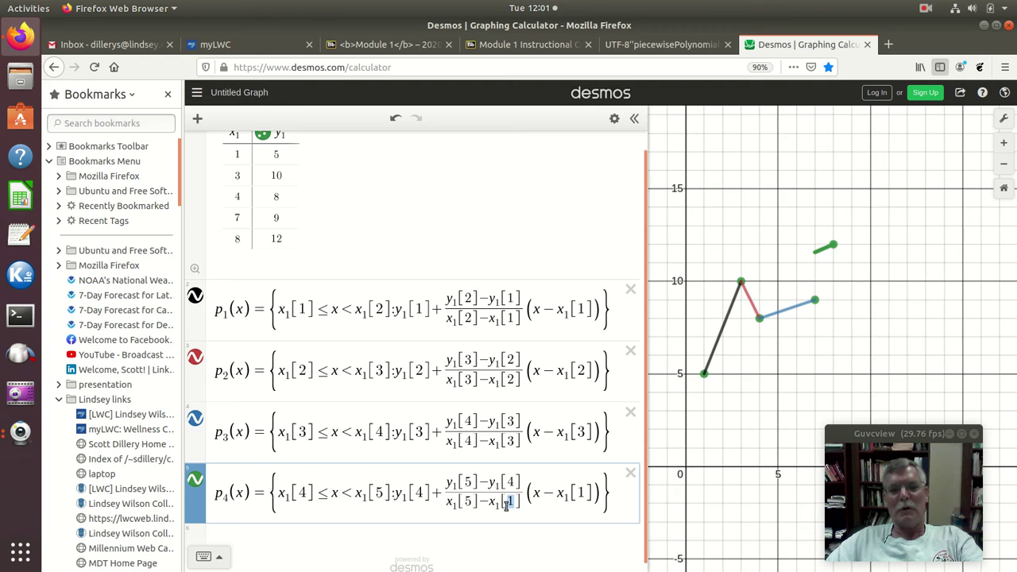
pyautogui.write('4')
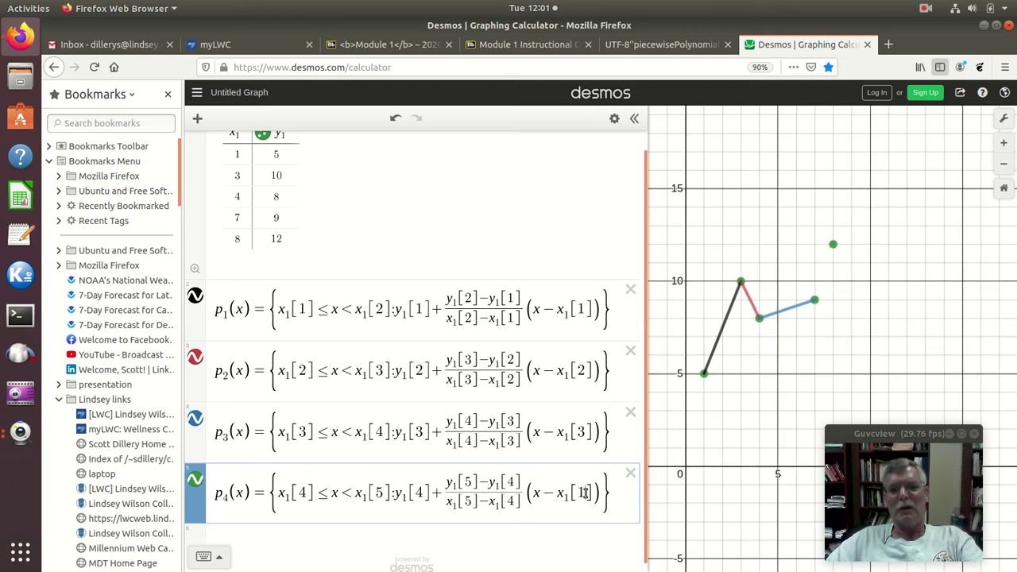
pyautogui.doubleClick(580, 493)
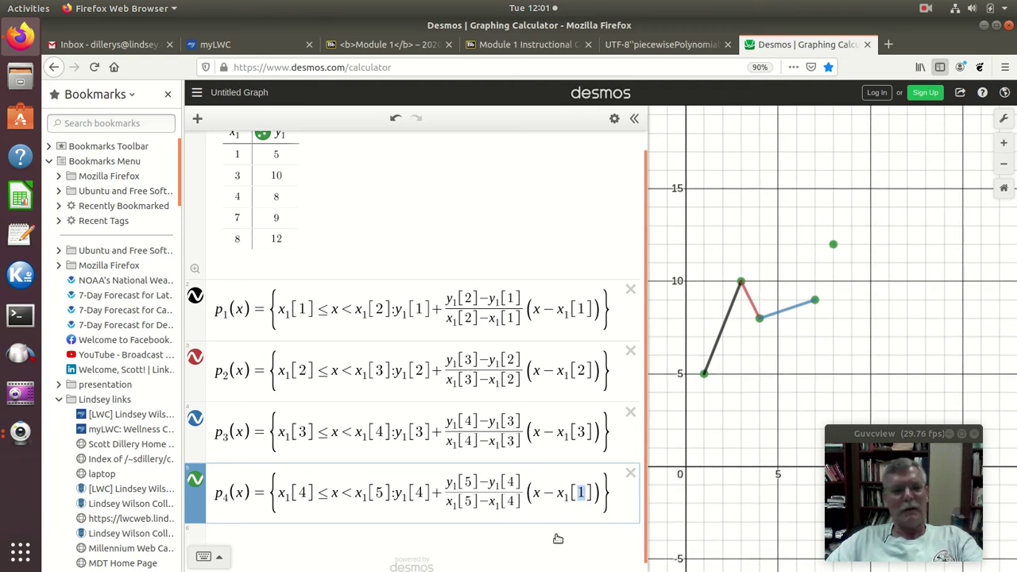
pyautogui.write('4')
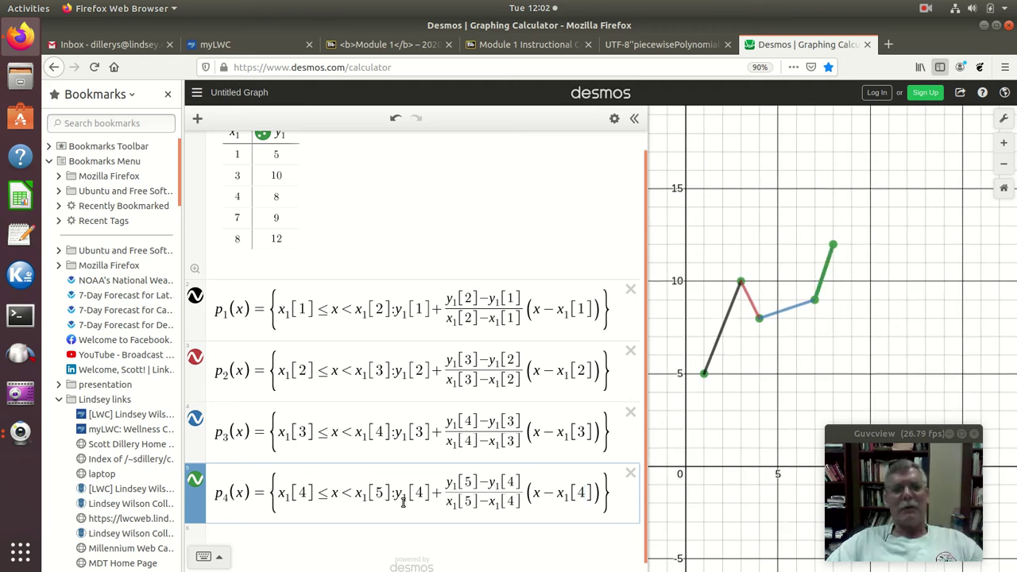
# Make the upper bound in the p_4(x) condition inclusive, so it reads x_1[4] ≤ x ≤ x_1[5].
pyautogui.scroll(-1, 429, 453)
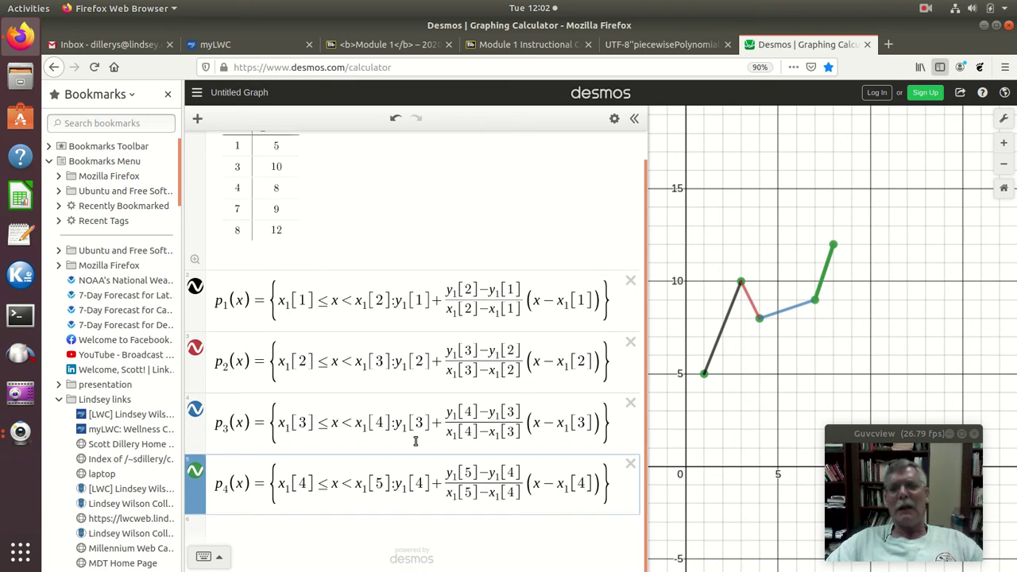
pyautogui.click(251, 534)
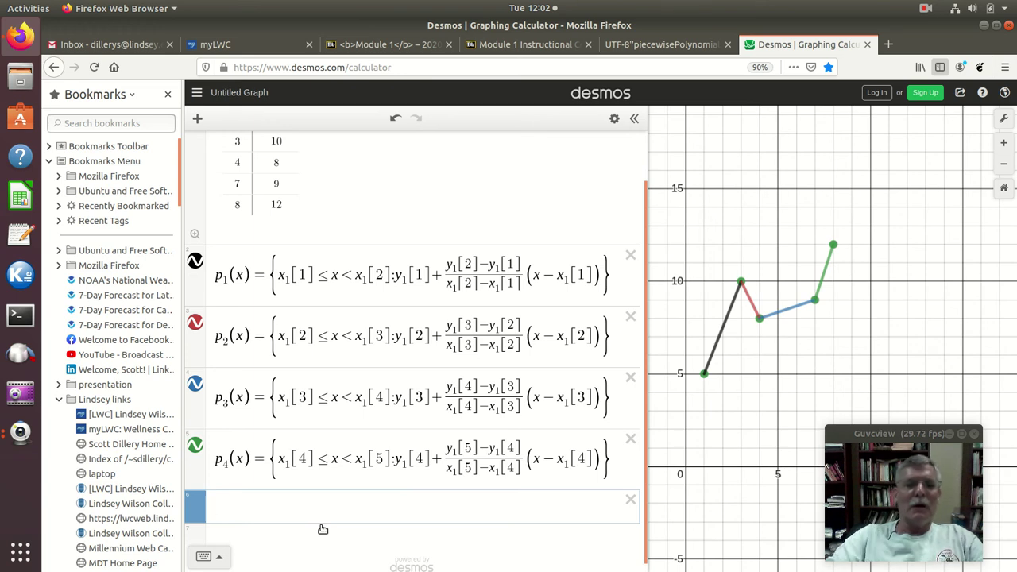
pyautogui.click(355, 461)
pyautogui.write('=')
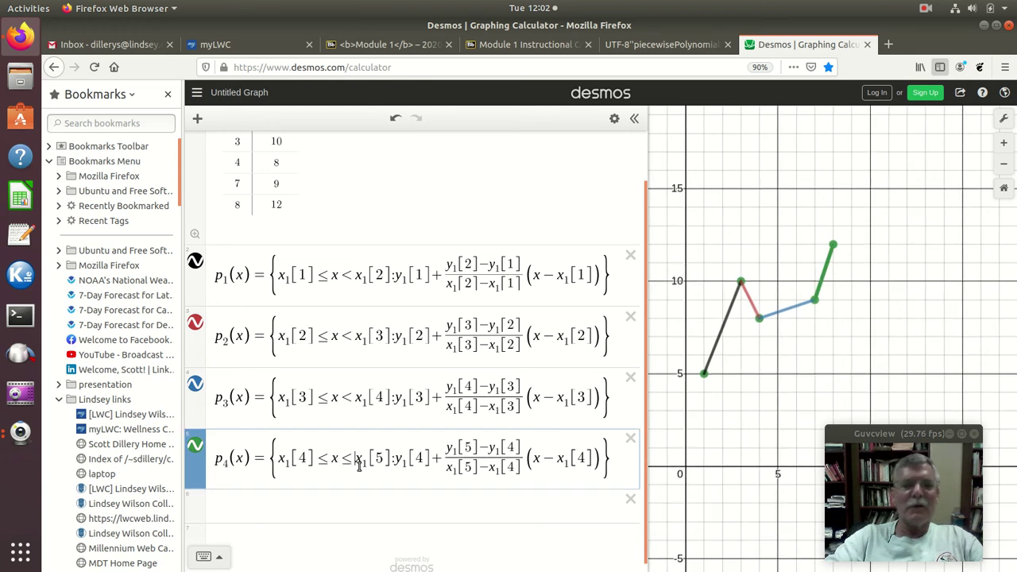
# Define p(x) = p_1(x) + p_2(x) + p_3(x) + p_4(x) on the line below p_4(x).
pyautogui.click(258, 508)
pyautogui.write('p')
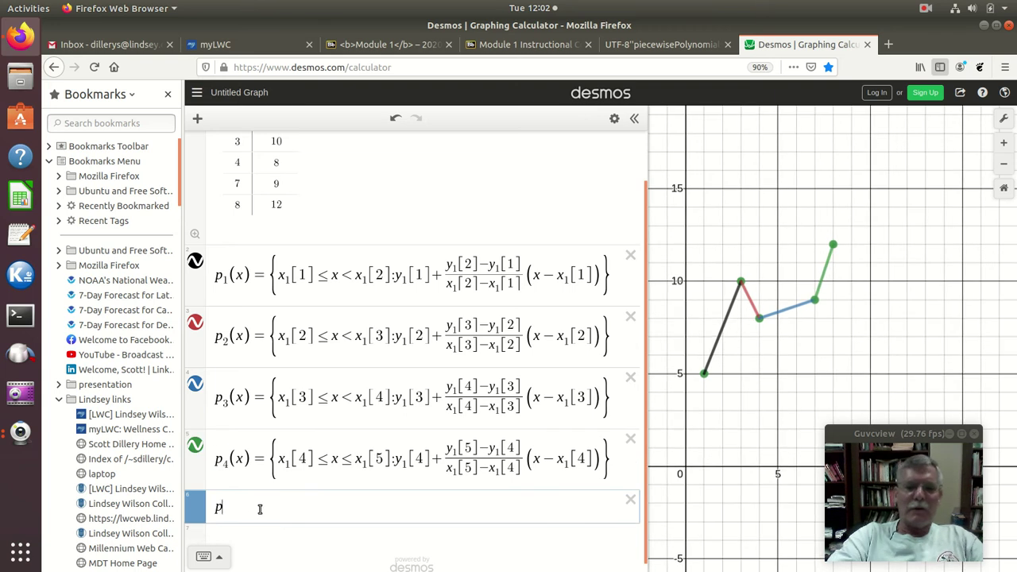
pyautogui.write('(x)=')
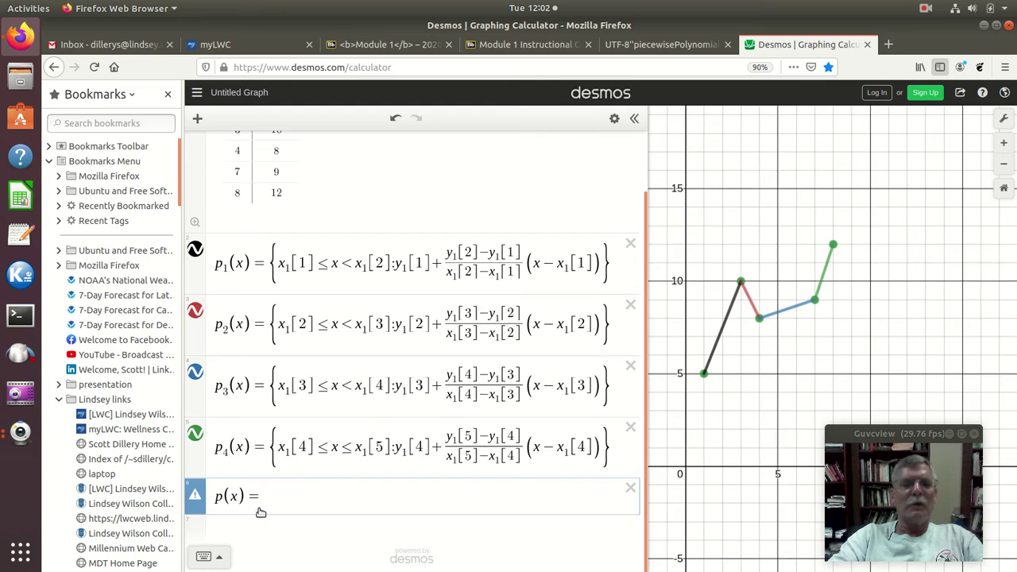
pyautogui.write('p_1')
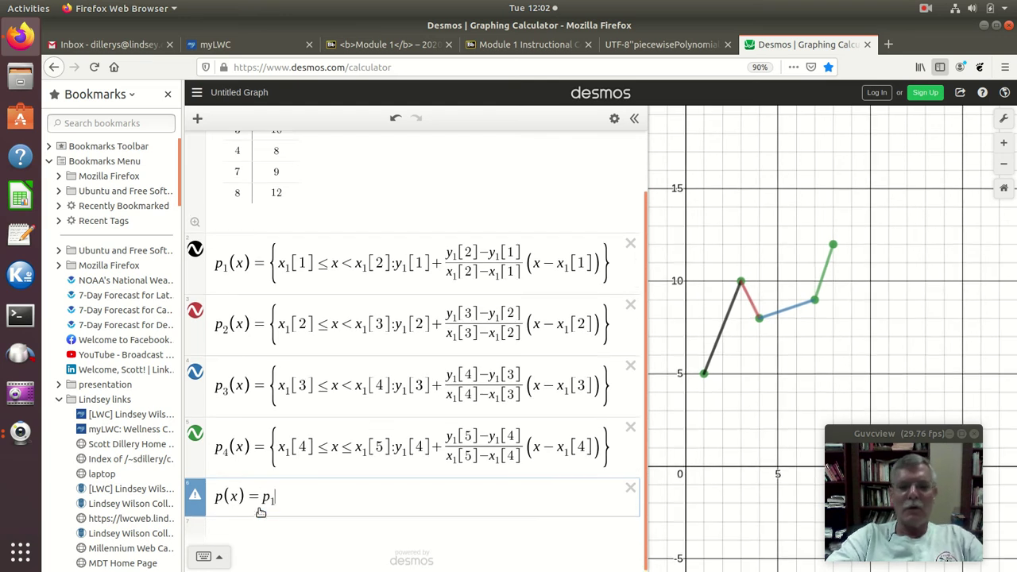
pyautogui.write('(x)+p_2')
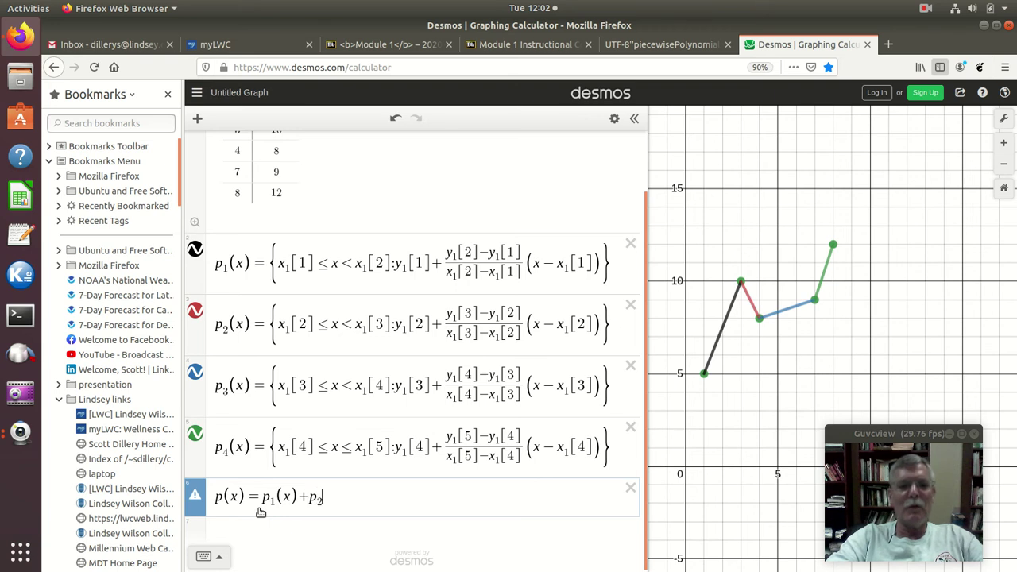
pyautogui.write('(x)+')
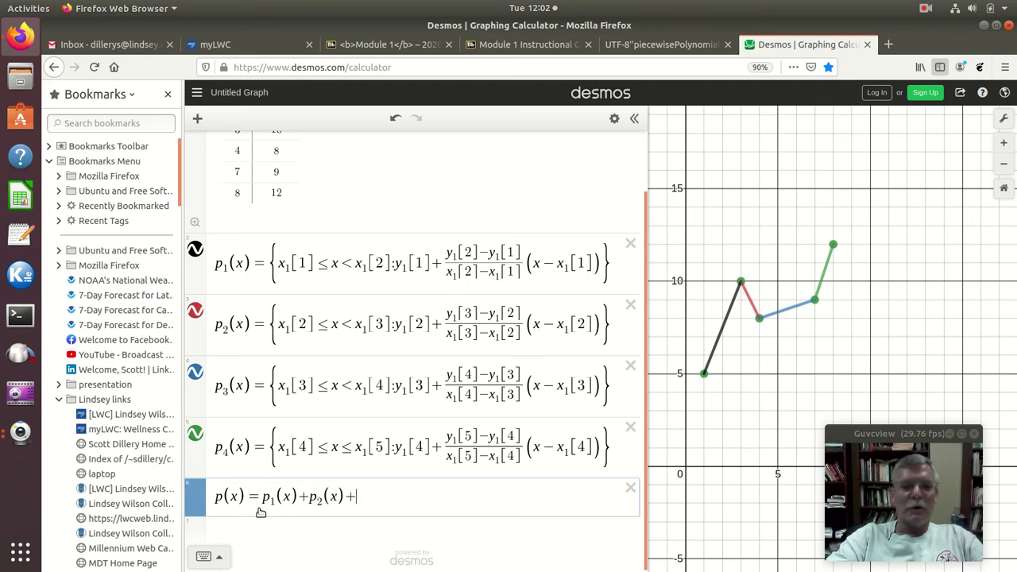
pyautogui.write('p_3(x)')
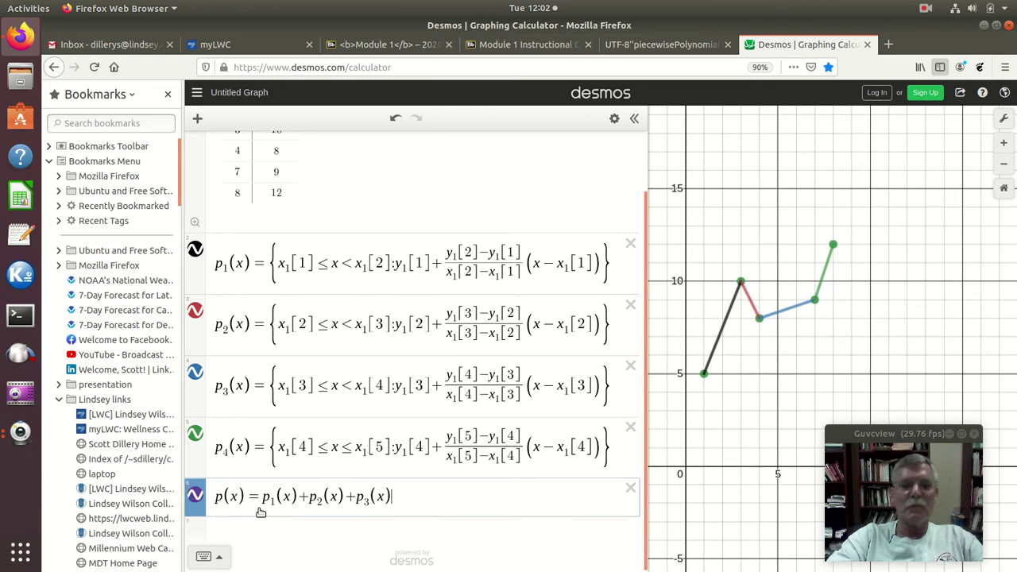
pyautogui.write('+p_4(x)')
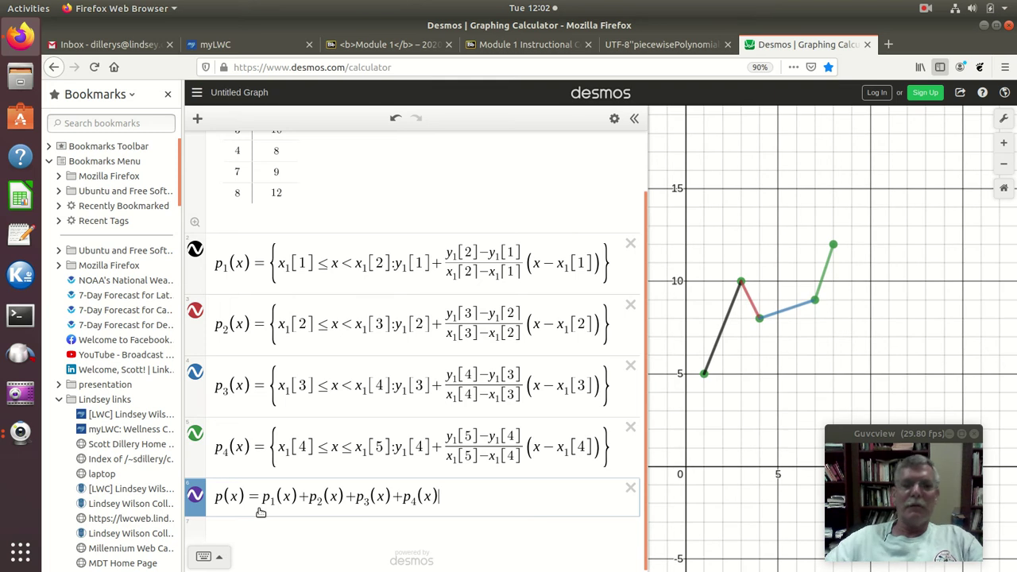
# Hide the graphs of p_1(x) through p_4(x) and check the graph area for the curve of p(x) alone.
pyautogui.click(430, 531)
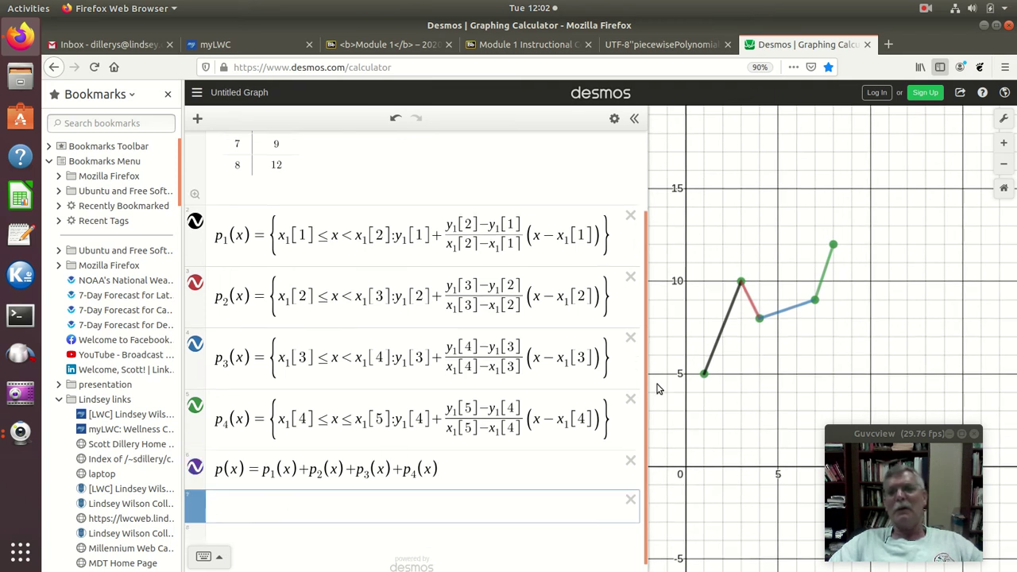
pyautogui.click(196, 406)
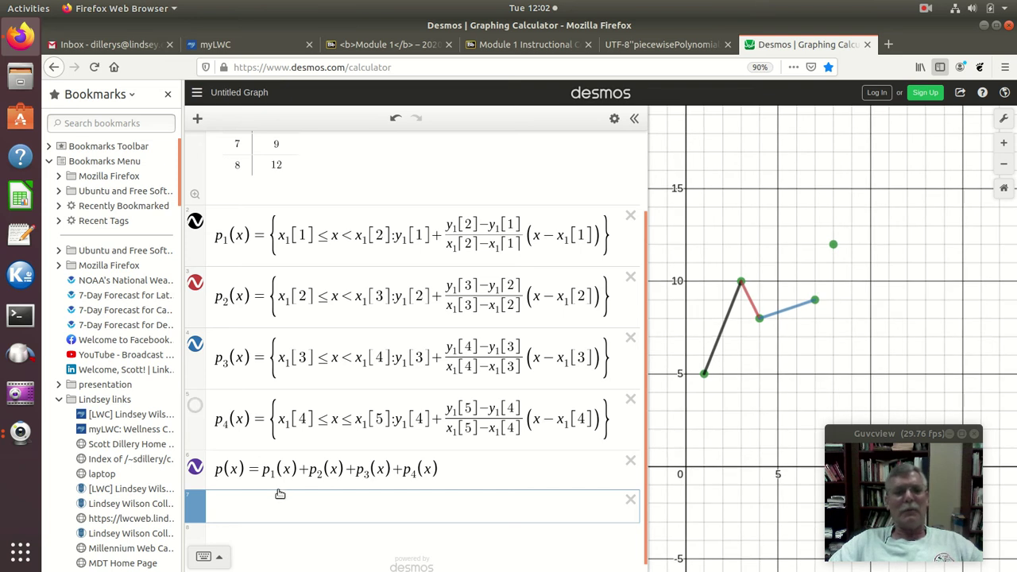
pyautogui.click(195, 347)
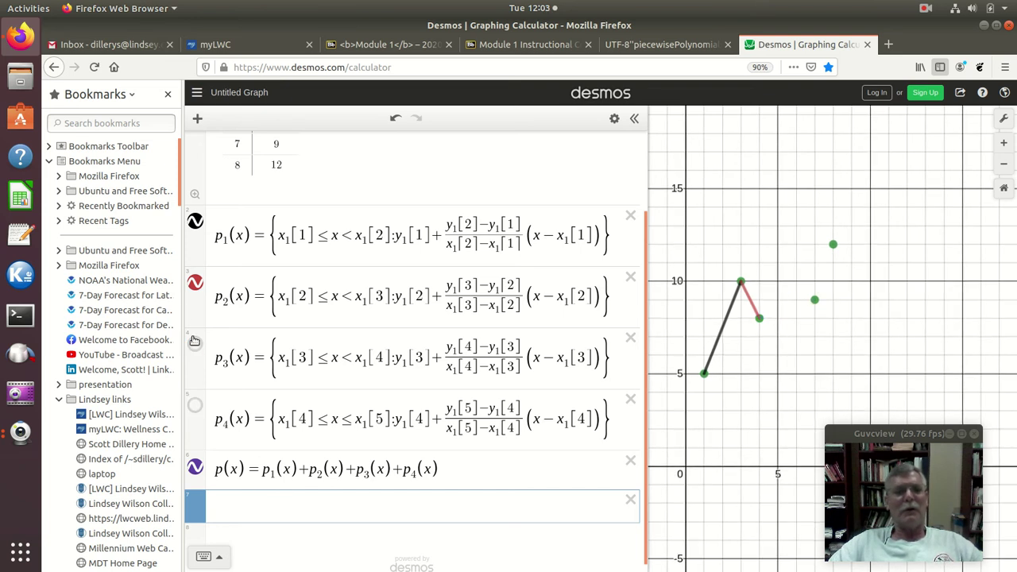
pyautogui.click(196, 284)
pyautogui.click(195, 222)
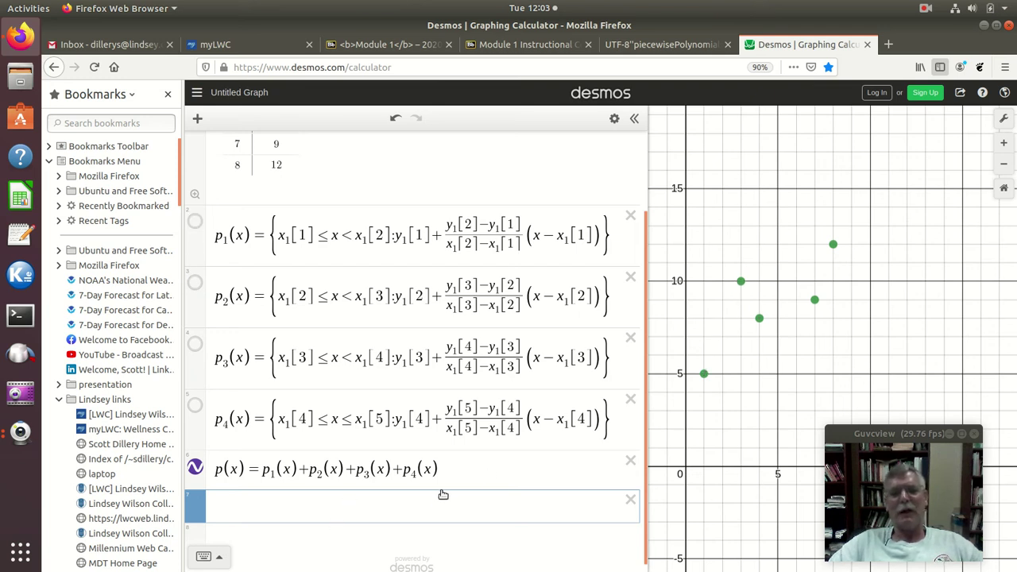
pyautogui.scroll(1, 375, 529)
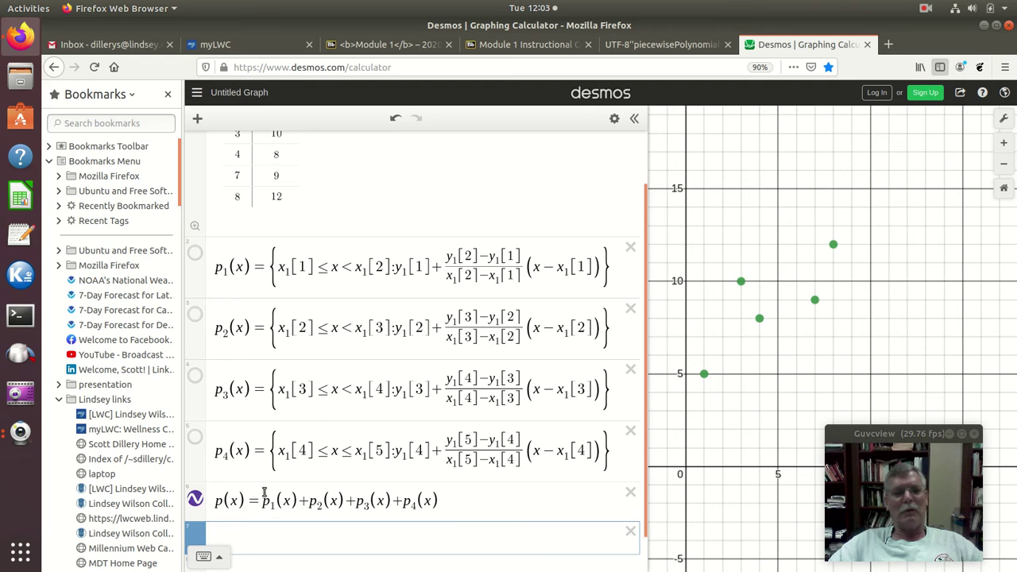
pyautogui.scroll(-3, 745, 415)
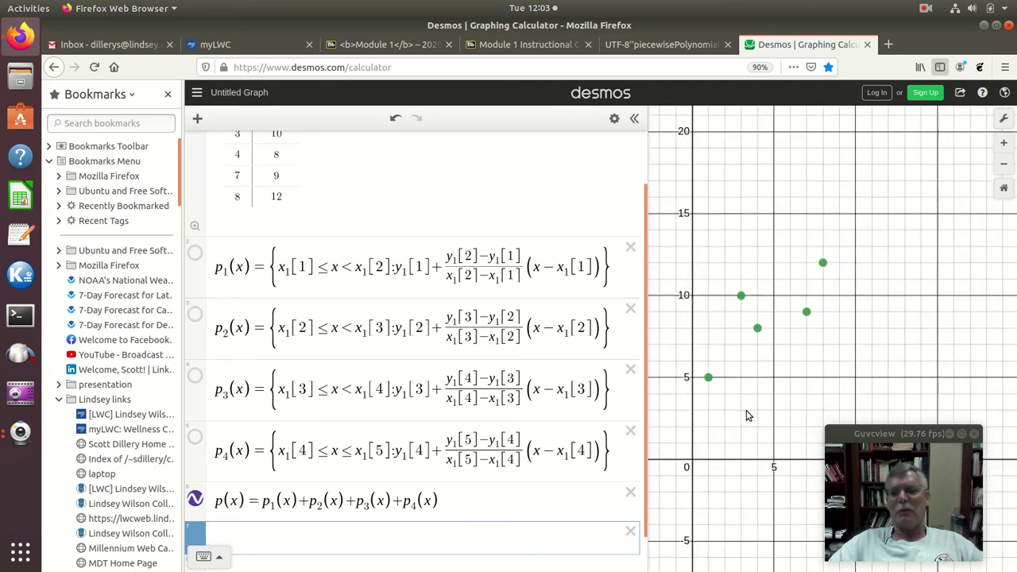
pyautogui.scroll(-4, 746, 415)
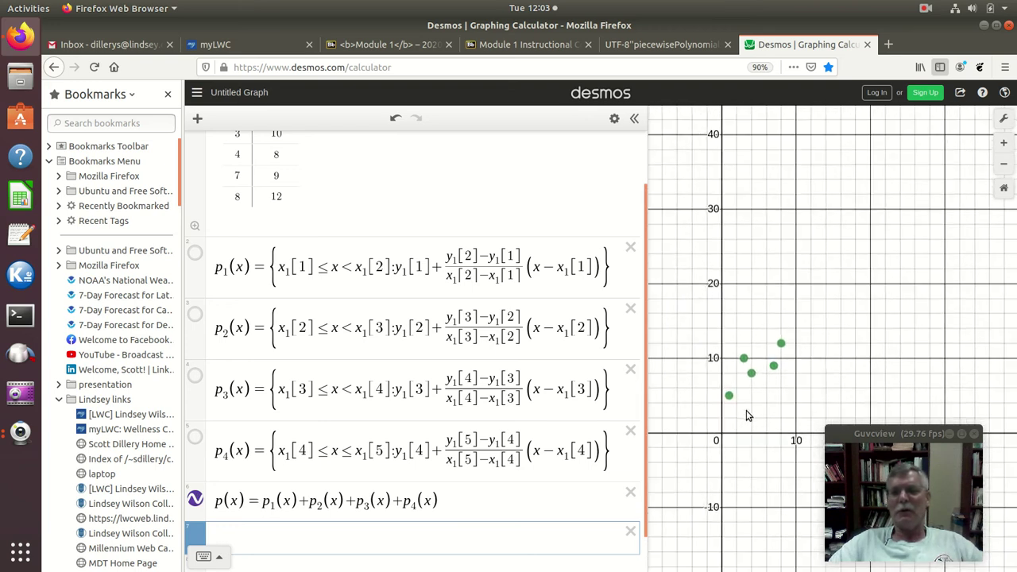
pyautogui.scroll(5, 743, 417)
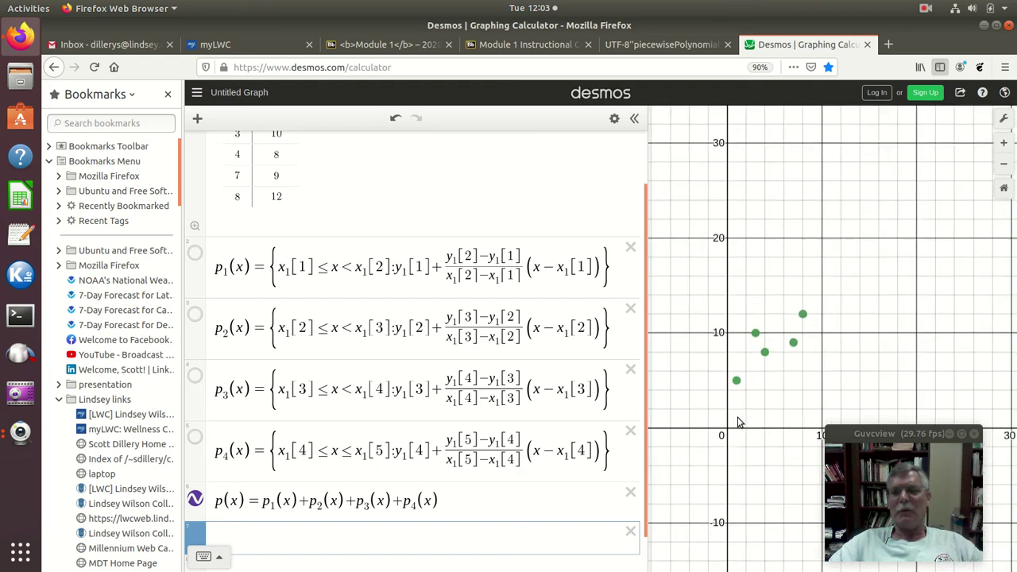
pyautogui.moveTo(737, 419); pyautogui.dragTo(715, 499)
pyautogui.scroll(2, 717, 496)
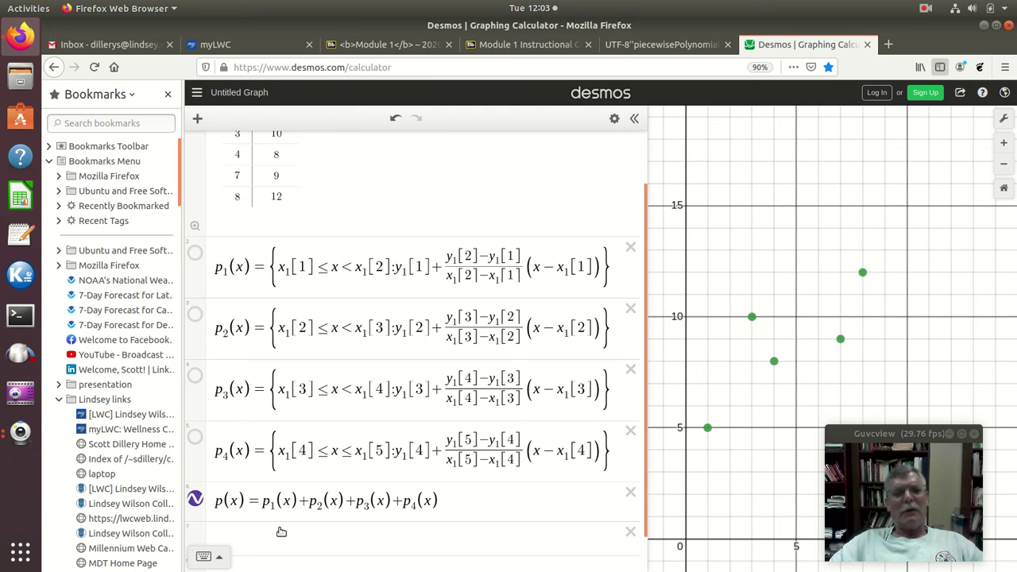
# Show the graphs of p_1(x) through p_4(x) again.
pyautogui.click(195, 437)
pyautogui.click(195, 375)
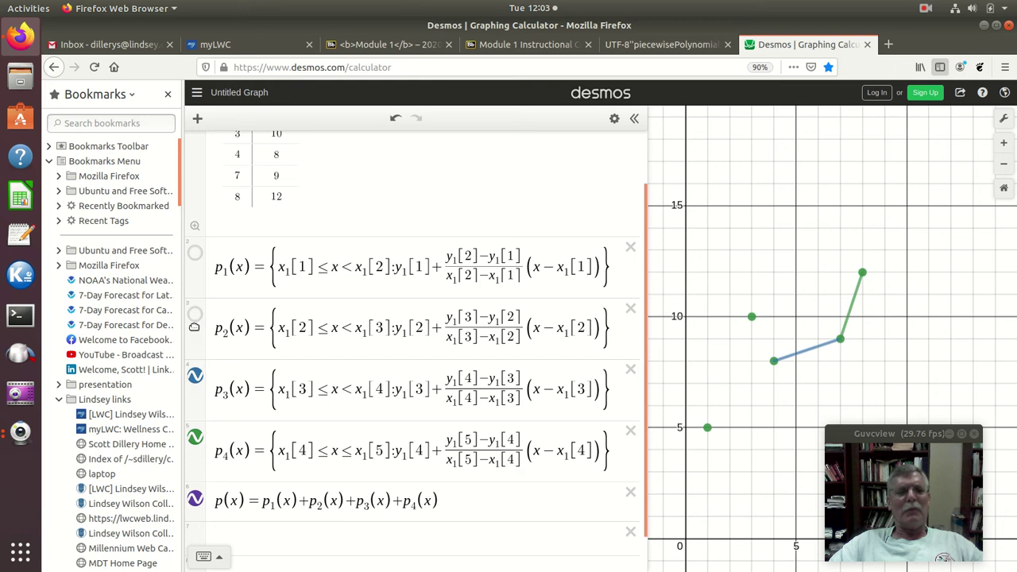
pyautogui.click(195, 314)
pyautogui.click(196, 256)
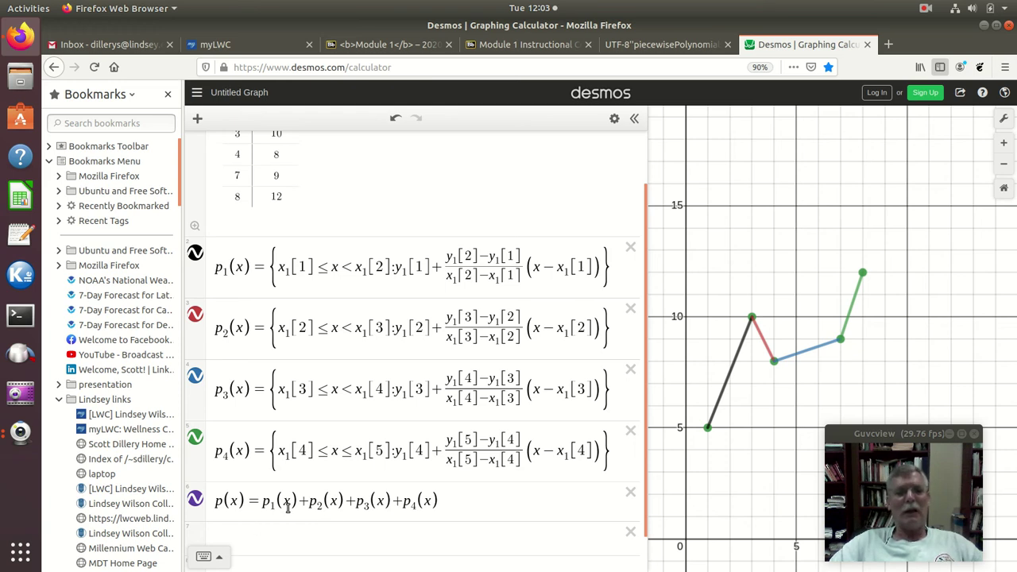
# Replace the sum in p(x) with a copy of the entire braced piecewise expression from p_1(x).
pyautogui.moveTo(263, 504); pyautogui.dragTo(449, 504)
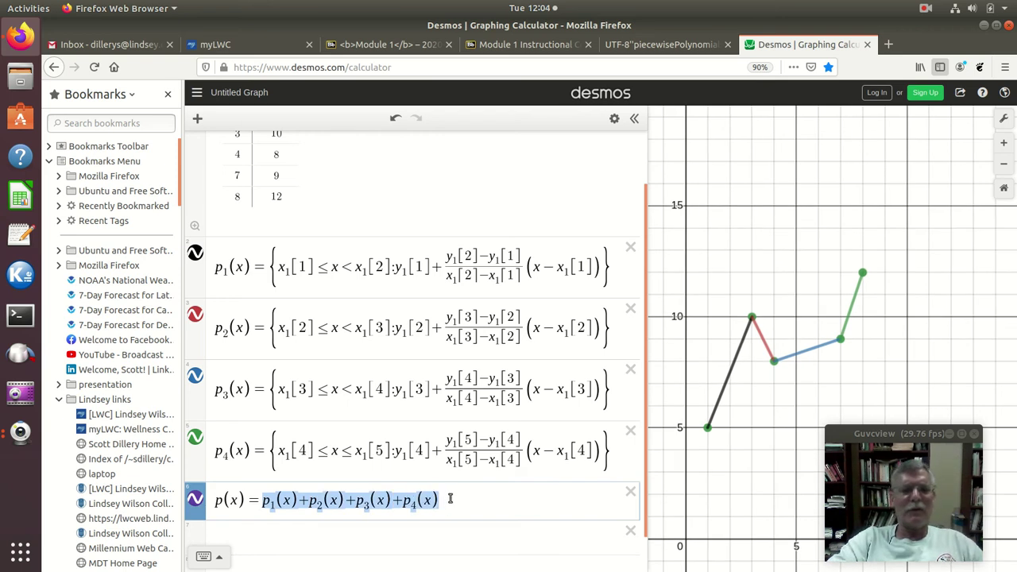
pyautogui.press('BackSpace')
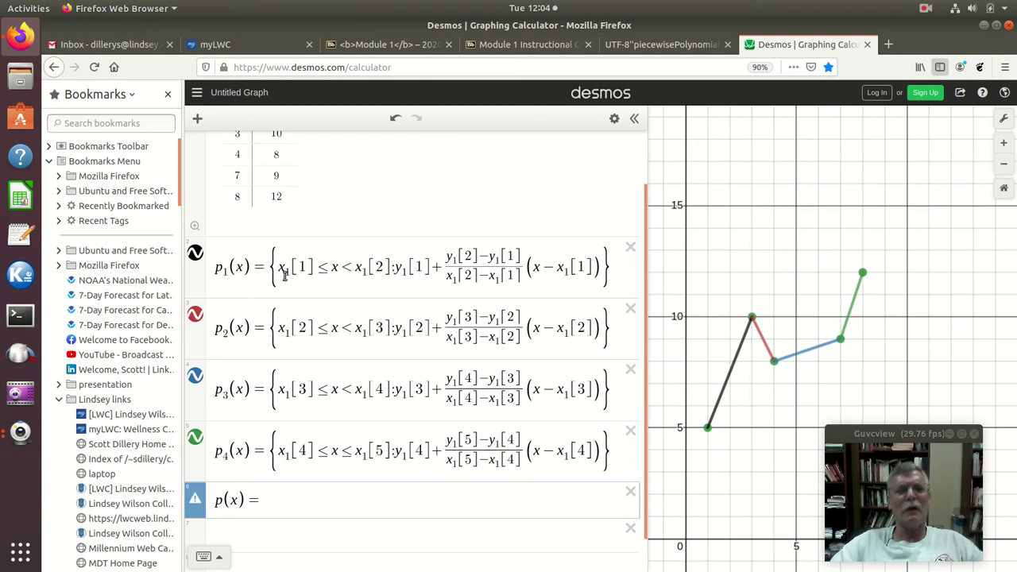
pyautogui.moveTo(270, 271); pyautogui.dragTo(291, 268)
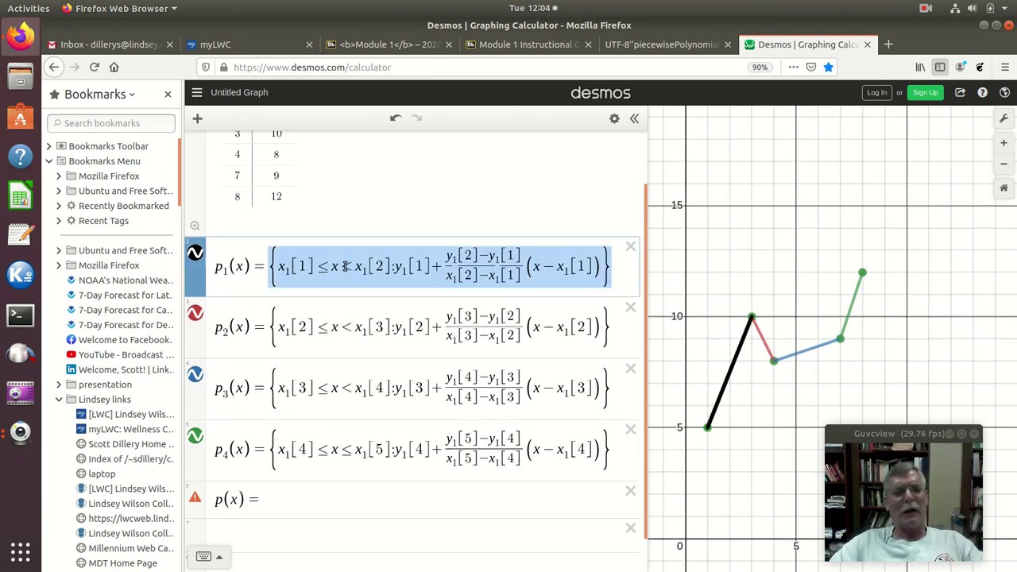
pyautogui.click(301, 497)
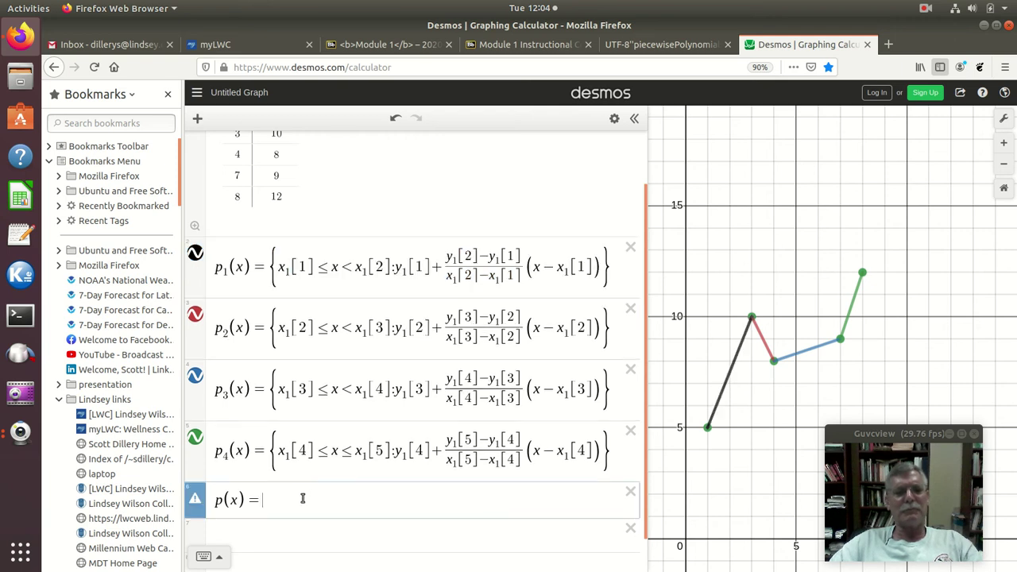
pyautogui.write('{x_1[1]≤x<x_1[2]:y_1[1]+(y_1[2]-y_1[1])/(x_1[2]-x_1[1])(x-x_1[1])}')
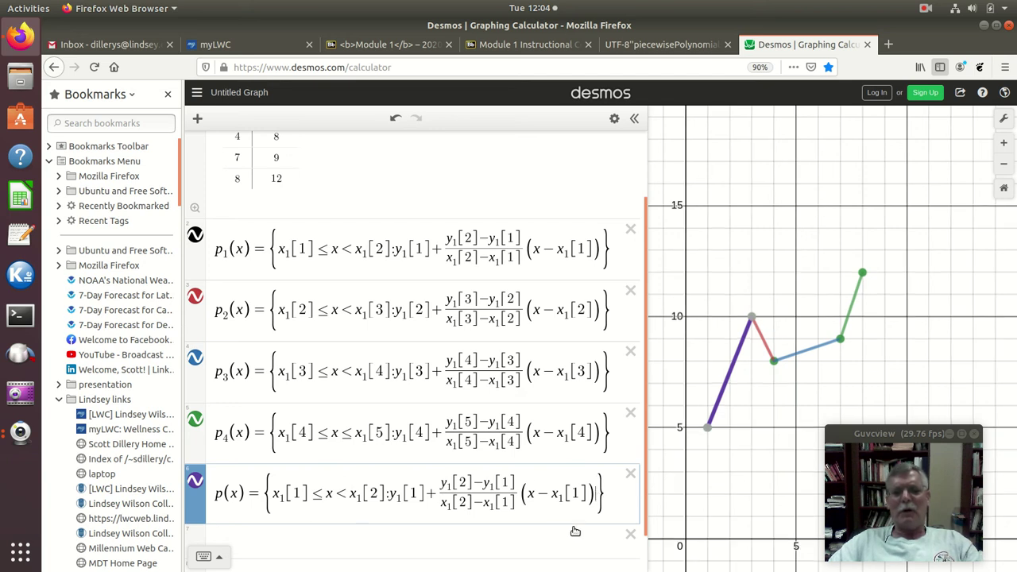
# Append a comma and a copy of p_2(x)'s condition and formula as the second piece inside the braces of p(x).
pyautogui.write(',')
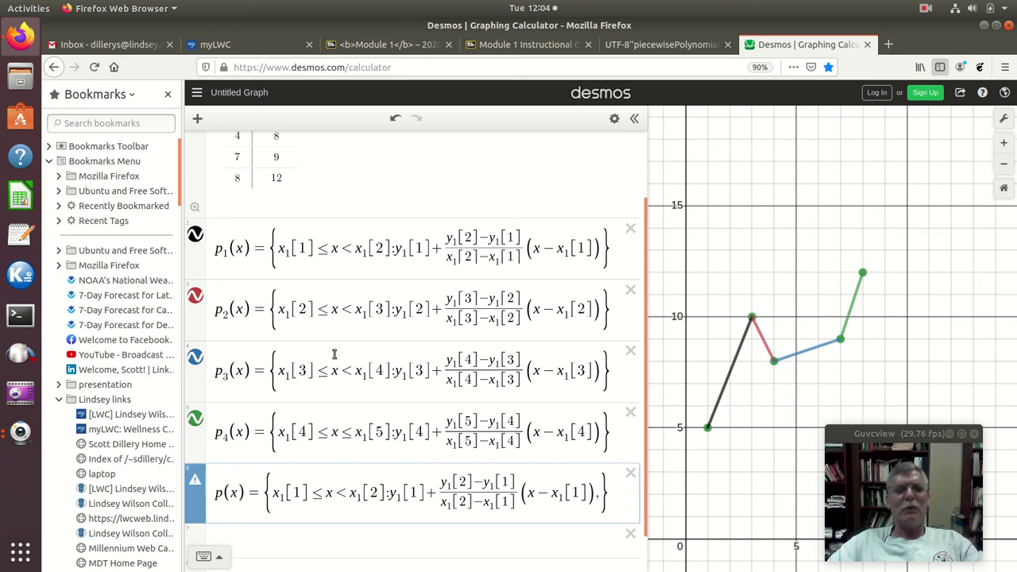
pyautogui.moveTo(280, 312); pyautogui.dragTo(581, 308)
pyautogui.hotkey('ctrl', 'c')
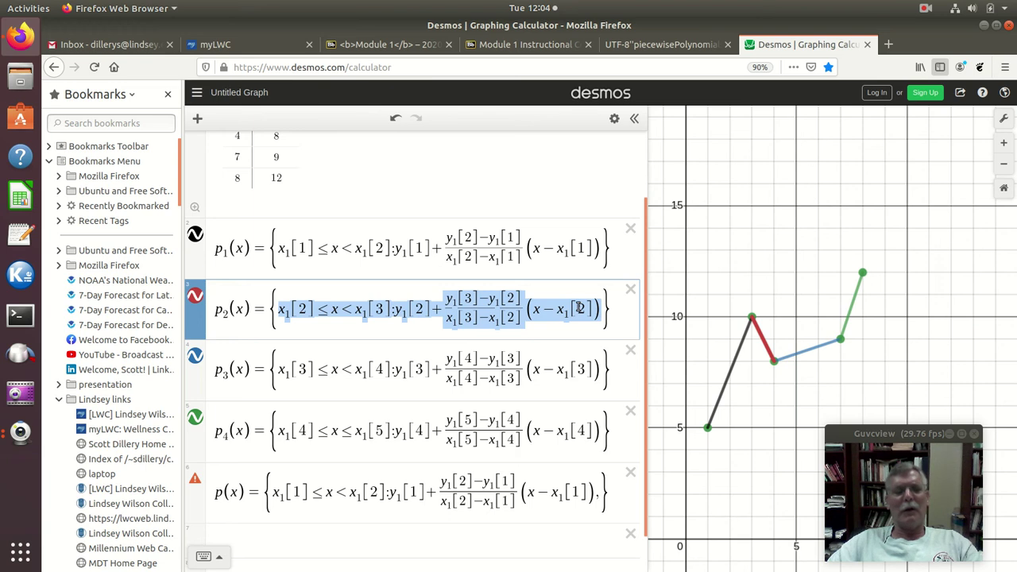
pyautogui.click(602, 494)
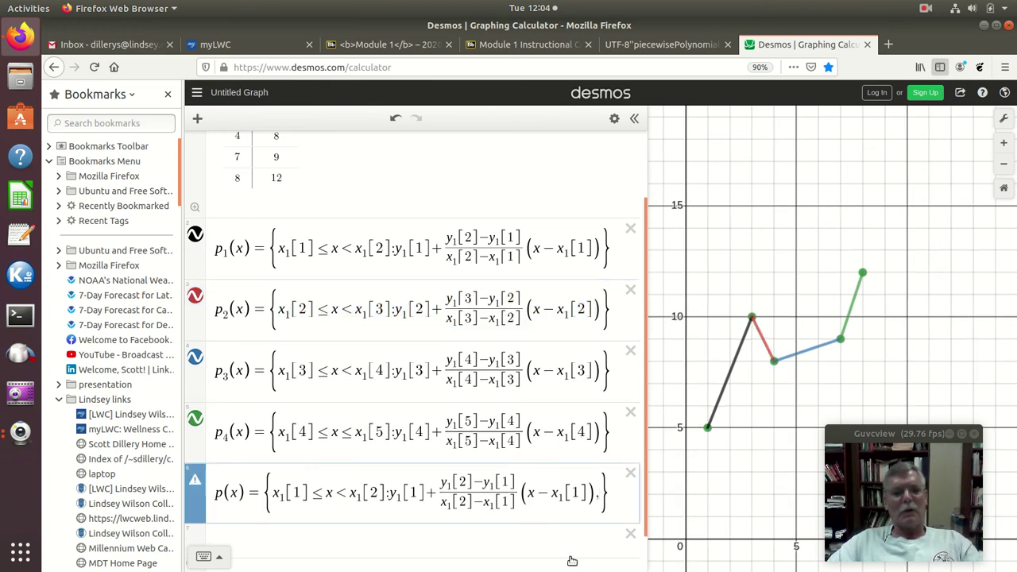
pyautogui.hotkey('ctrl', 'v')
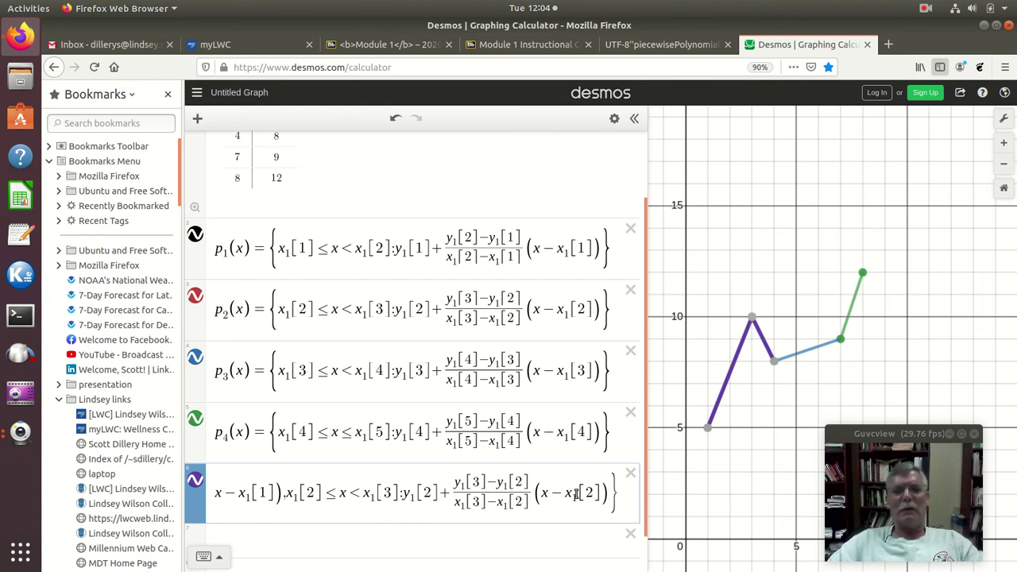
# Append a comma and a copy of p_3(x)'s condition and formula as the third piece inside the braces of p(x).
pyautogui.write(',')
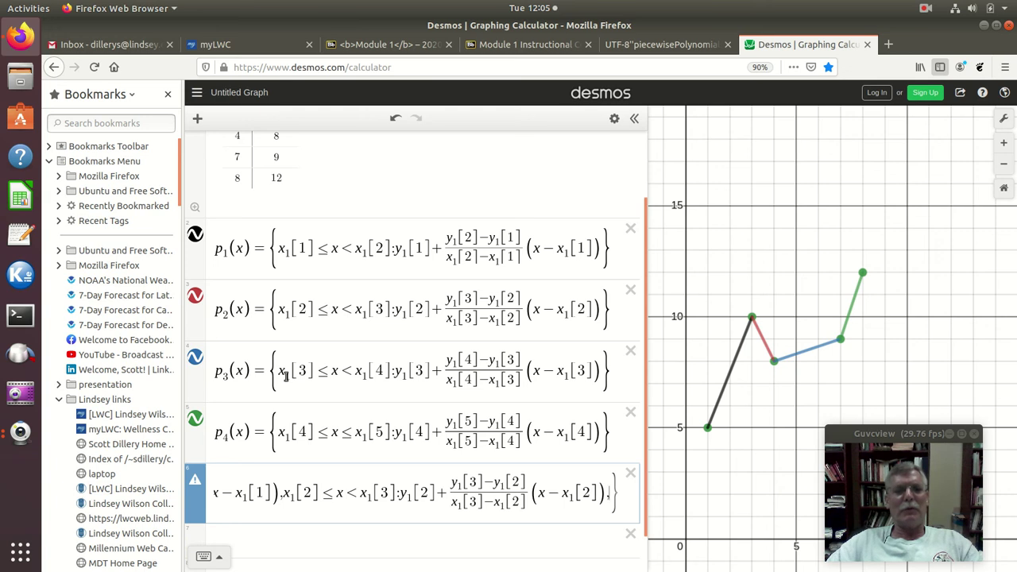
pyautogui.moveTo(281, 372); pyautogui.dragTo(584, 380)
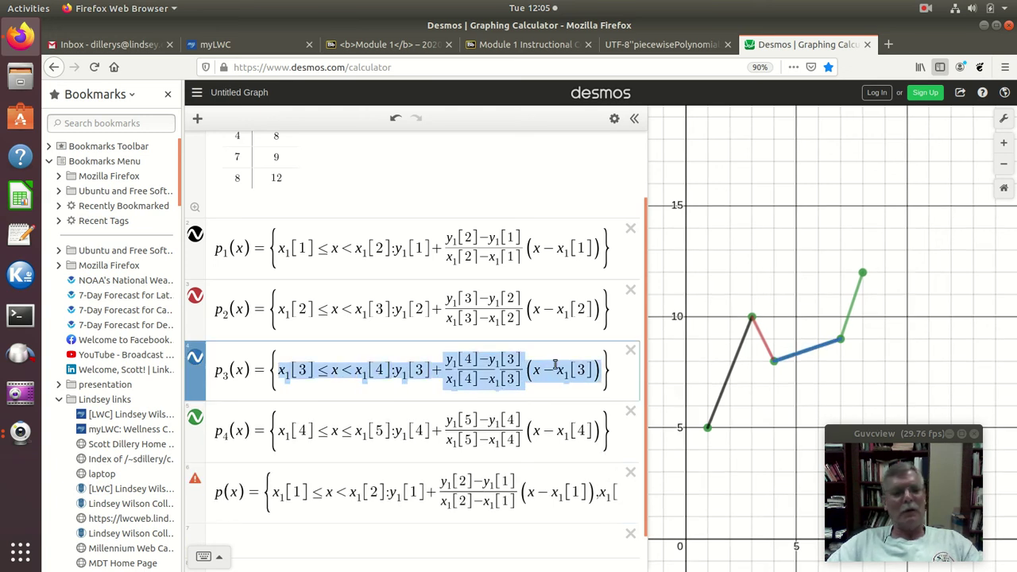
pyautogui.click(599, 493)
pyautogui.press('Right')
pyautogui.press('Right')
pyautogui.press('Right')
pyautogui.press('Right')
pyautogui.press('Right')
pyautogui.press('Right')
pyautogui.press('Right')
pyautogui.press('Right')
pyautogui.press('Right')
pyautogui.press('Right')
pyautogui.press('Right')
pyautogui.press('Right')
pyautogui.press('Right')
pyautogui.press('Right')
pyautogui.press('Right')
pyautogui.press('Right')
pyautogui.press('Right')
pyautogui.press('Right')
pyautogui.press('Right')
pyautogui.press('Right')
pyautogui.press('Right')
pyautogui.press('Right')
pyautogui.press('Right')
pyautogui.press('Right')
pyautogui.press('Right')
pyautogui.press('Right')
pyautogui.press('Right')
pyautogui.press('Right')
pyautogui.press('Right')
pyautogui.press('Right')
pyautogui.press('Right')
pyautogui.press('Right')
pyautogui.press('Right')
pyautogui.press('Right')
pyautogui.press('Right')
pyautogui.press('Right')
pyautogui.press('Right')
pyautogui.press('Right')
pyautogui.press('Right')
pyautogui.press('Right')
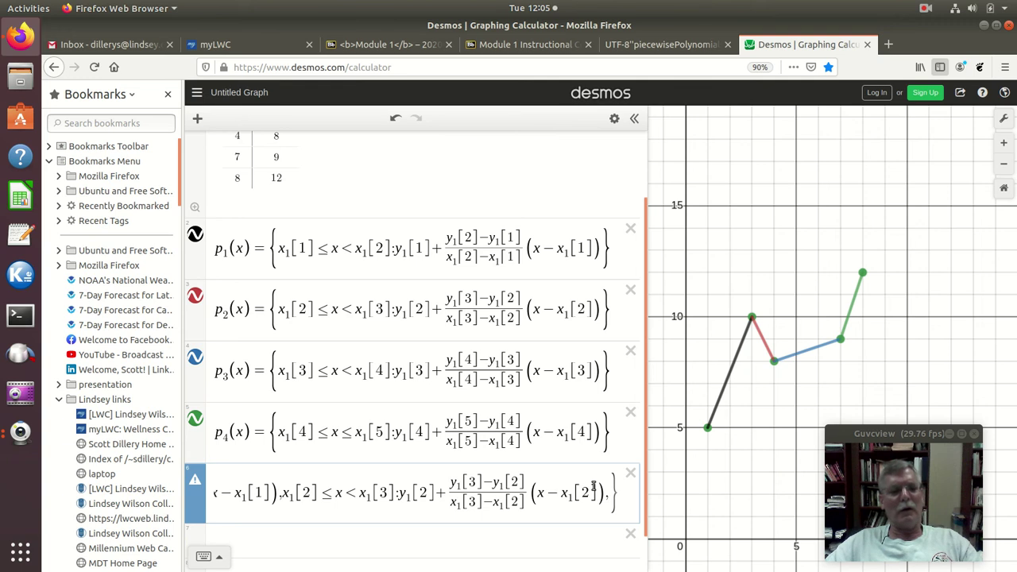
pyautogui.write('x1[3]≤x<x1[4]:y1[3]+(y1[4]−y1[3])/(x1[4]−x1[3])(x−x1[3])')
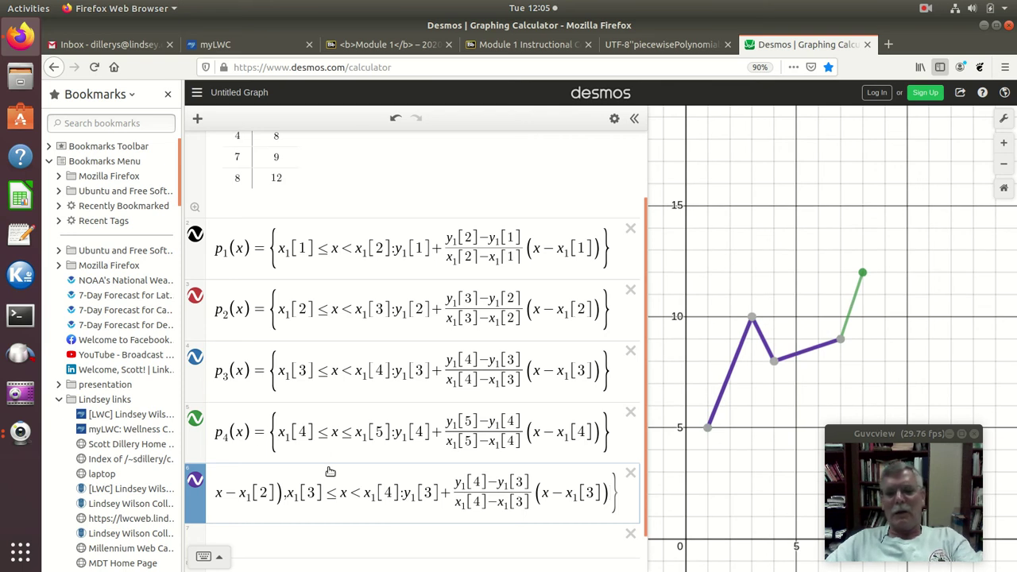
# Append a comma and a copy of p_4(x)'s condition and formula as the fourth piece inside the braces of p(x).
pyautogui.write(',')
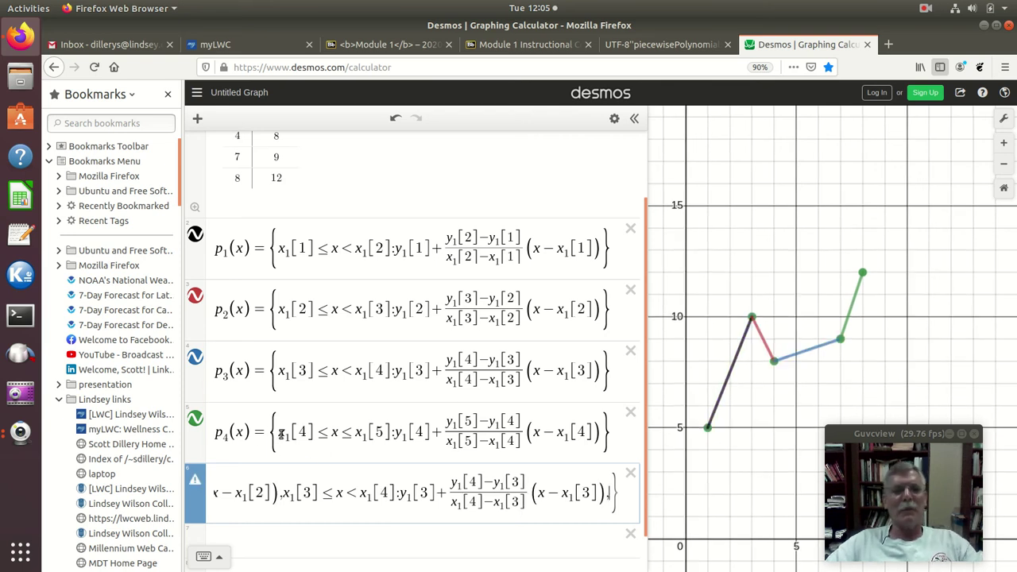
pyautogui.click(291, 431)
pyautogui.moveTo(291, 432); pyautogui.dragTo(587, 427)
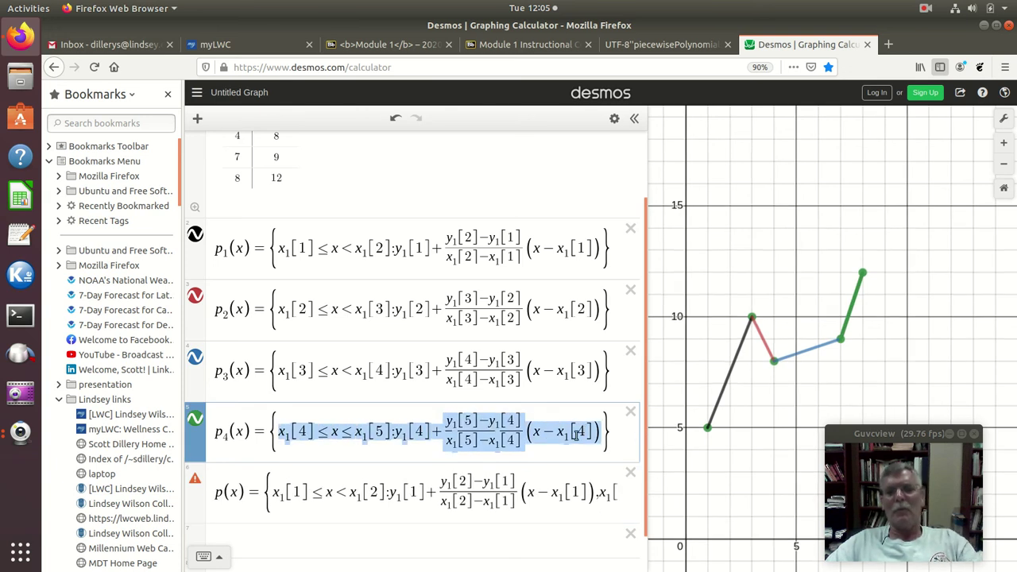
pyautogui.click(614, 495)
pyautogui.write('2')
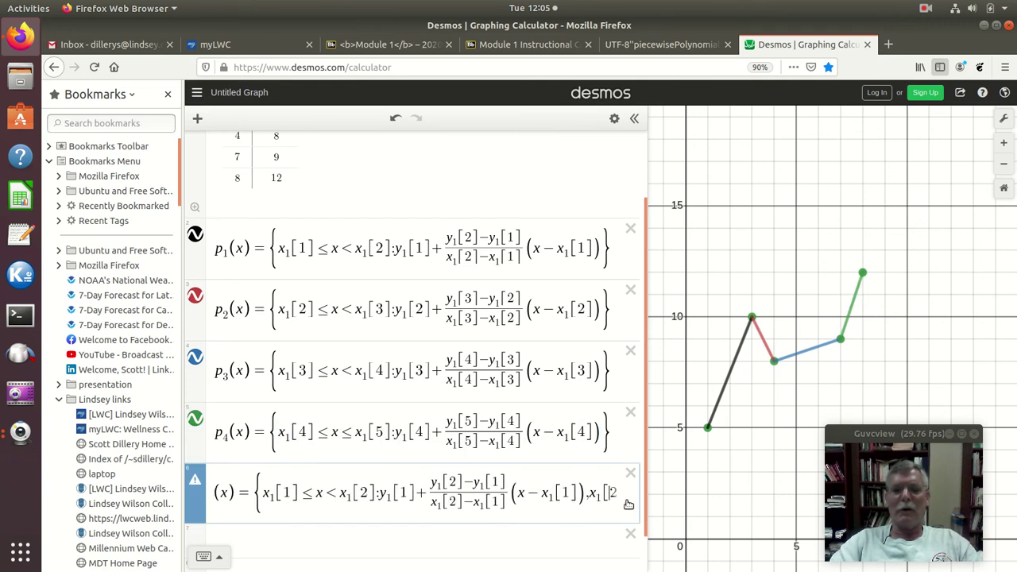
pyautogui.write(']<=x<x_1[3]:y_1[2]+(y_1[3]-y_1[2])/(x_1[3]-x_1[2])(x-x_1[')
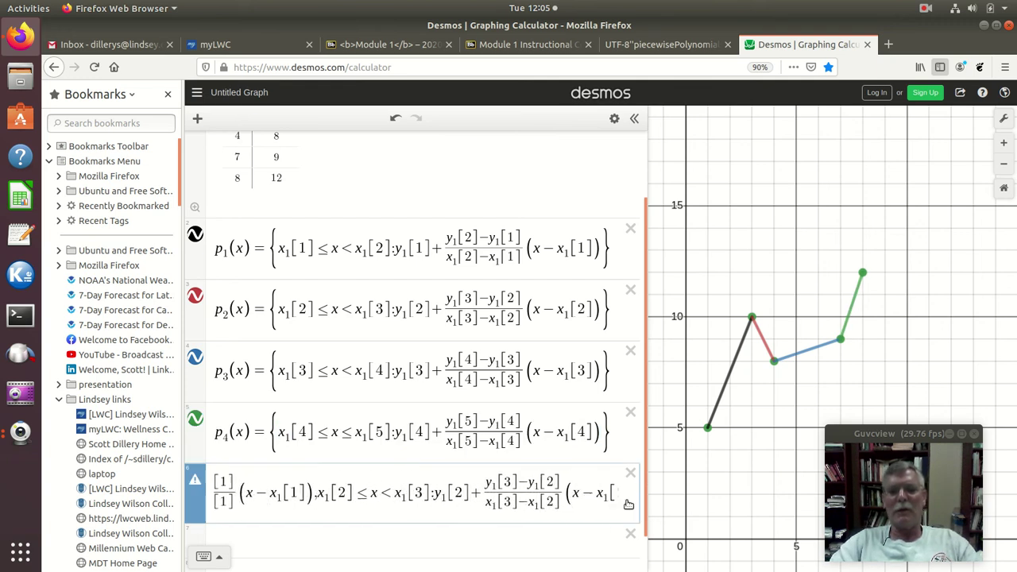
pyautogui.write('2]),x_1[3]<=x<x_1[4]:y_1[3]+(y_1[4]-y_1[3])/(x_1[4]-x_1[3])(x-x_1[3]),')
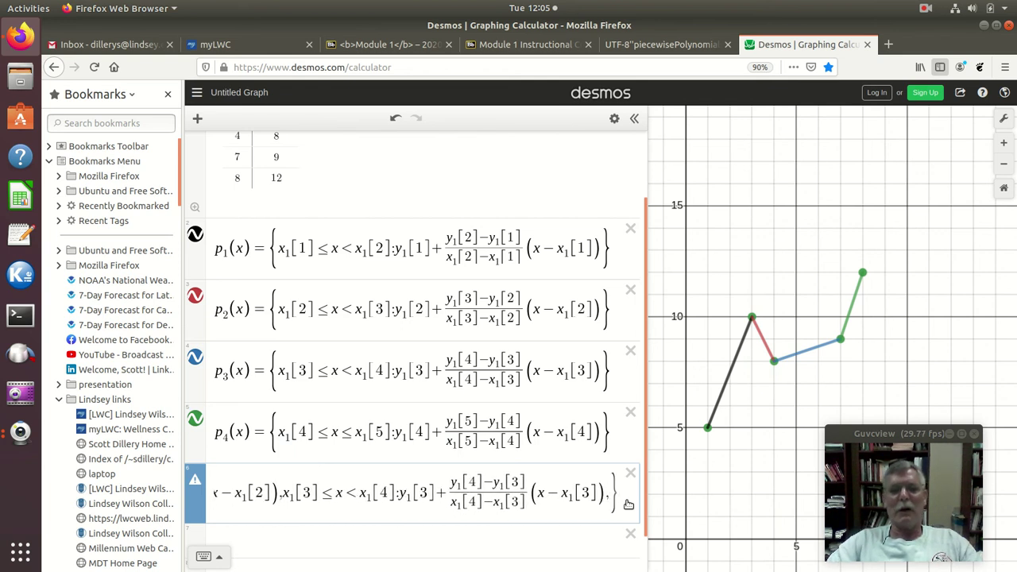
pyautogui.write('x_1[4]<=x<=x_1[5]:y_1[4]+(y_1[5]-y_1[4])/(x_1[5]-x_1[4])(x-x_1[4])')
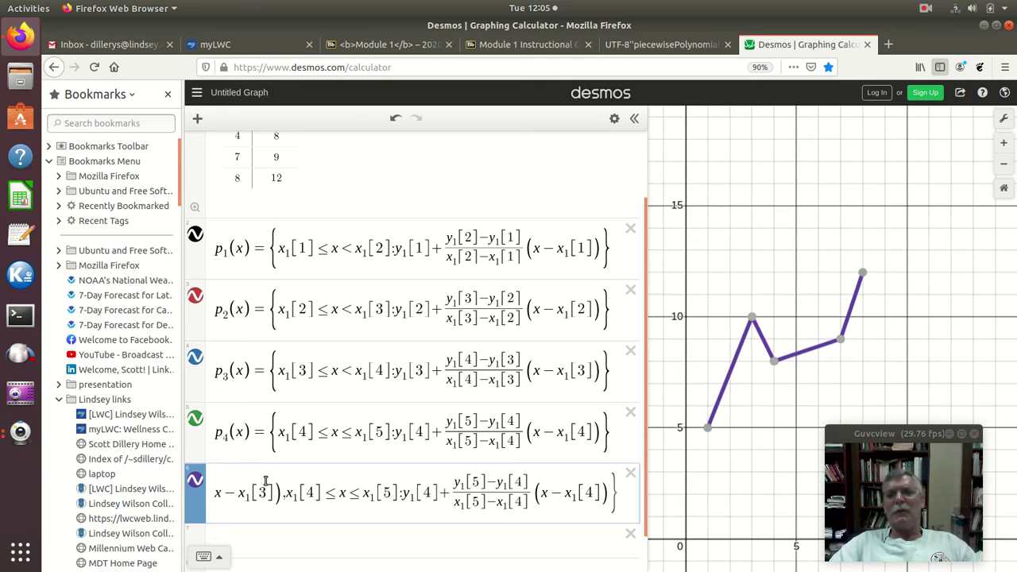
# Hide the graphs of p_1(x), p_2(x), p_3(x) and p_4(x), leaving only p(x) plotted with the table points.
pyautogui.click(195, 236)
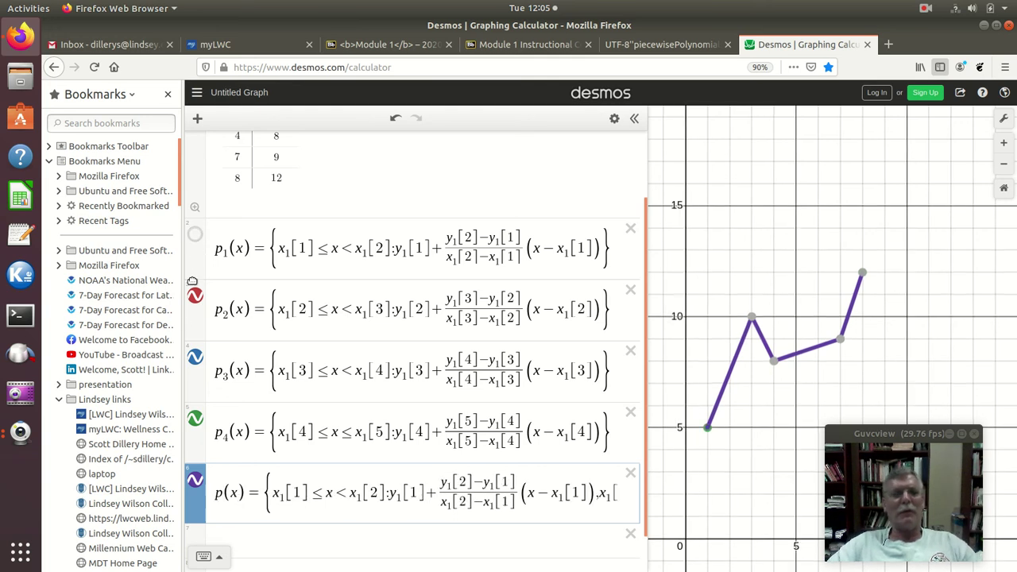
pyautogui.click(196, 297)
pyautogui.click(195, 358)
pyautogui.click(195, 419)
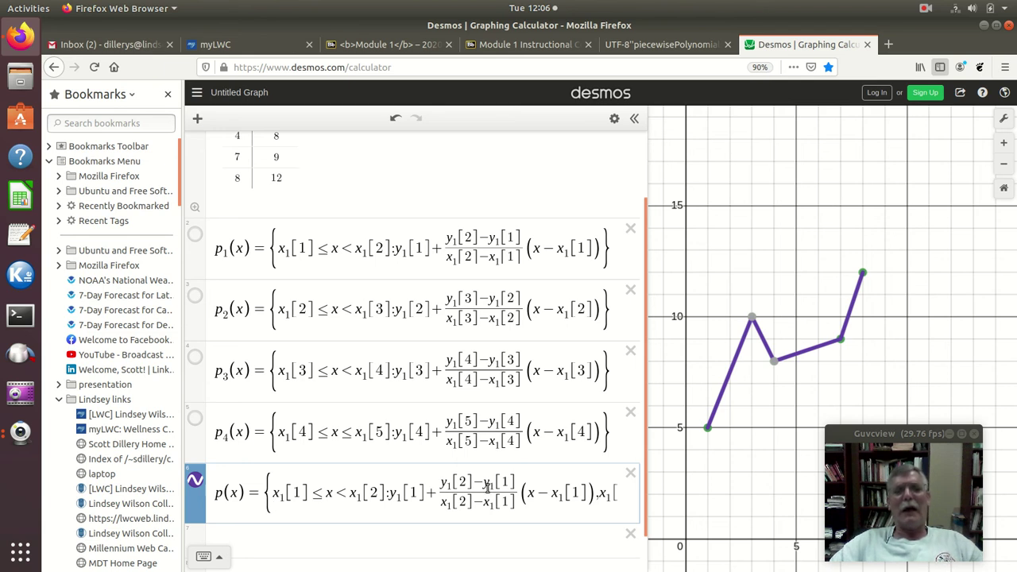
# Evaluate p(2) and p_1(2) on two new lines below the definition of p(x).
pyautogui.press('Return')
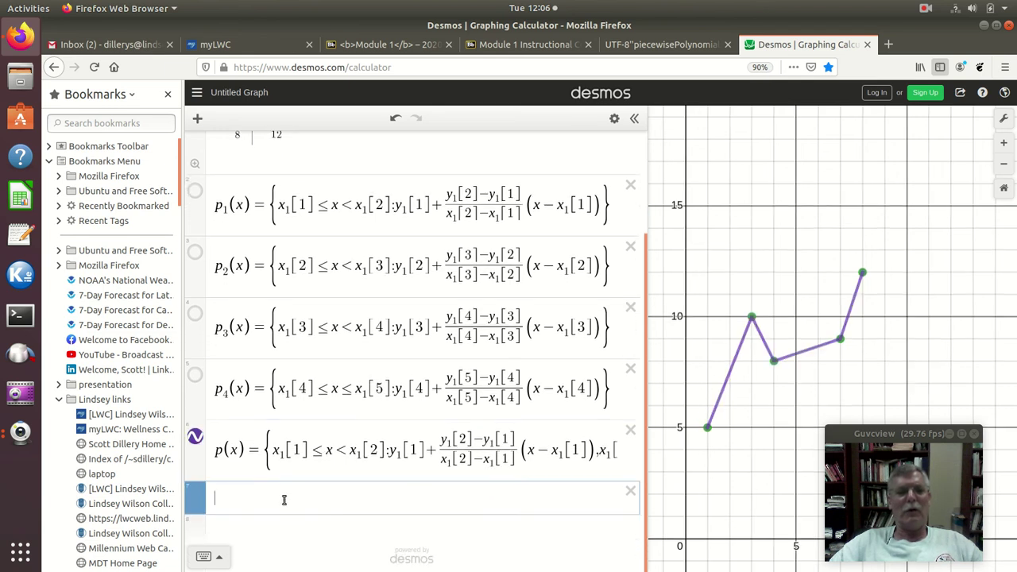
pyautogui.write('p(2)')
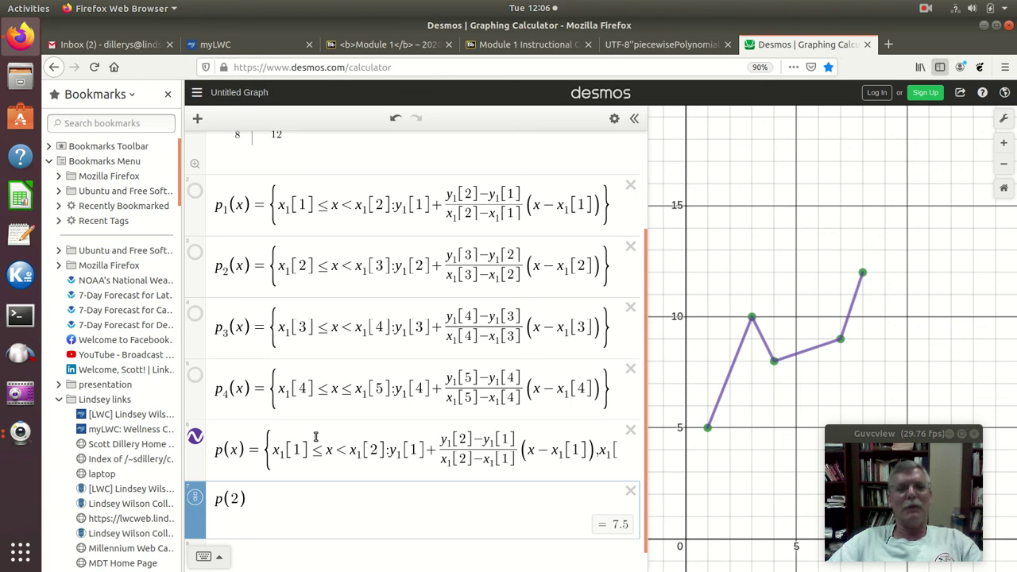
pyautogui.scroll(-1, 263, 512)
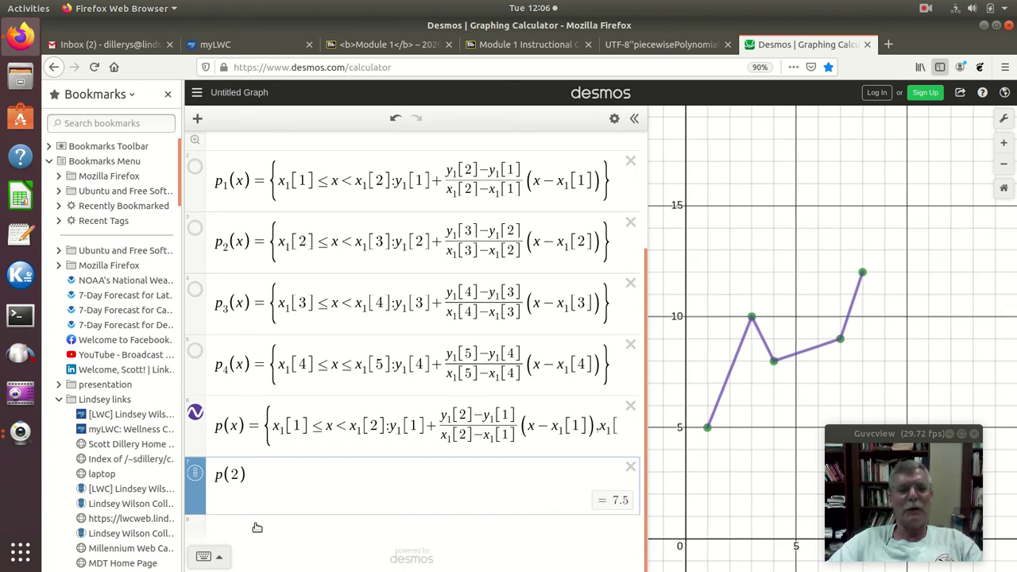
pyautogui.click(257, 527)
pyautogui.write('p')
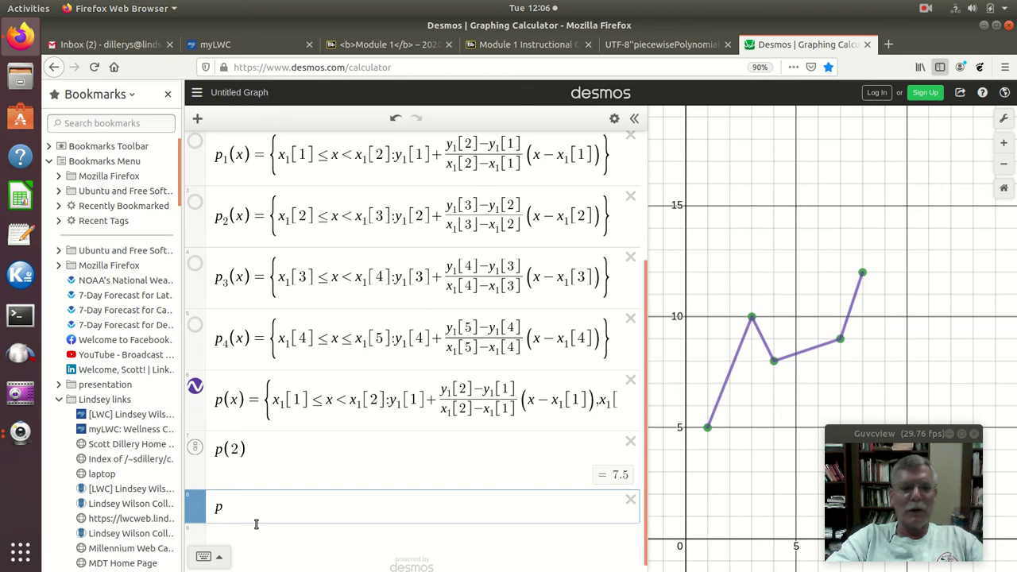
pyautogui.write('_1(2)')
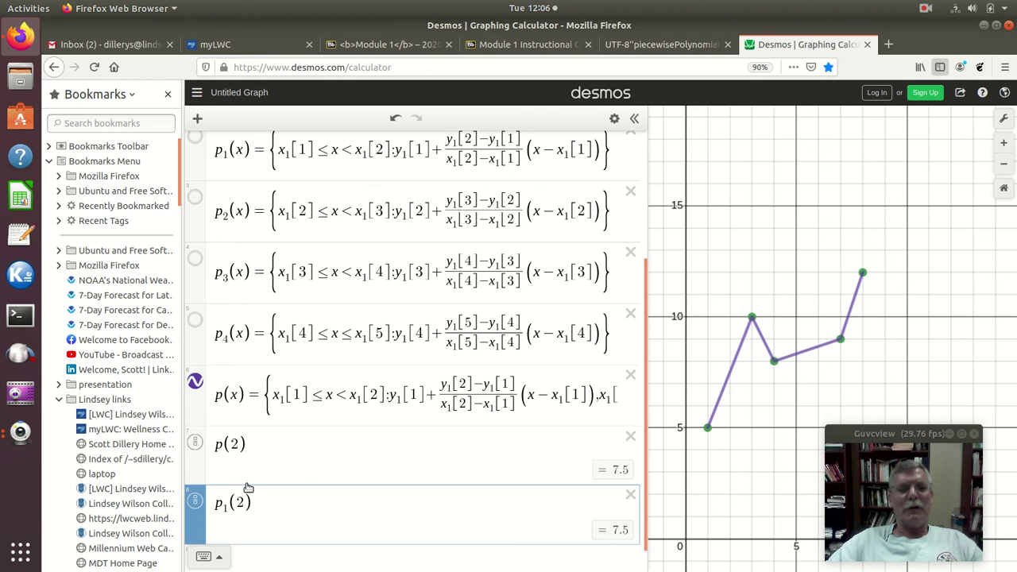
# Change the p(2) evaluation to p(9) and compare the input with the x-values in the table.
pyautogui.doubleClick(236, 443)
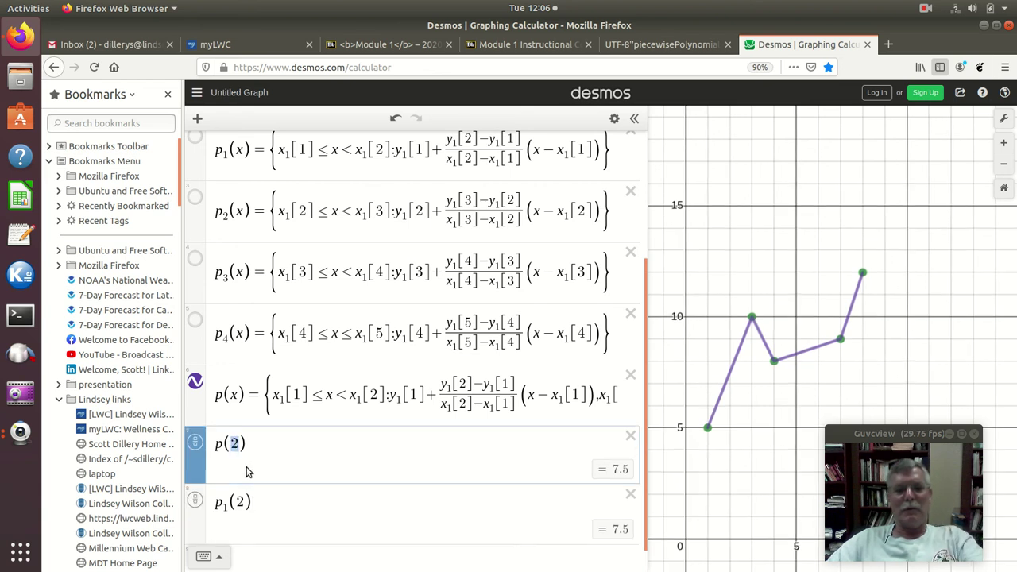
pyautogui.write('9')
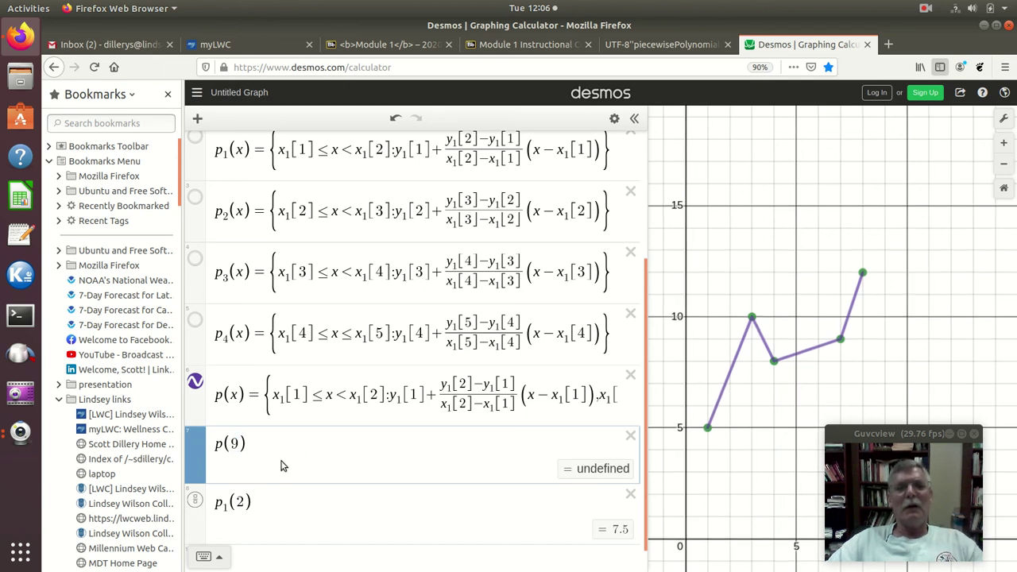
pyautogui.scroll(4, 321, 438)
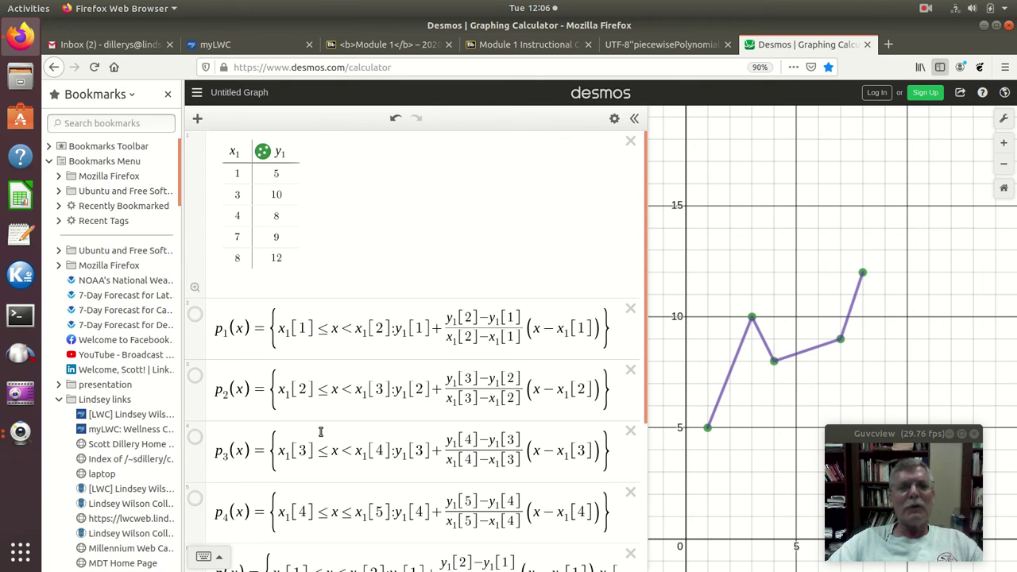
pyautogui.scroll(-5, 321, 431)
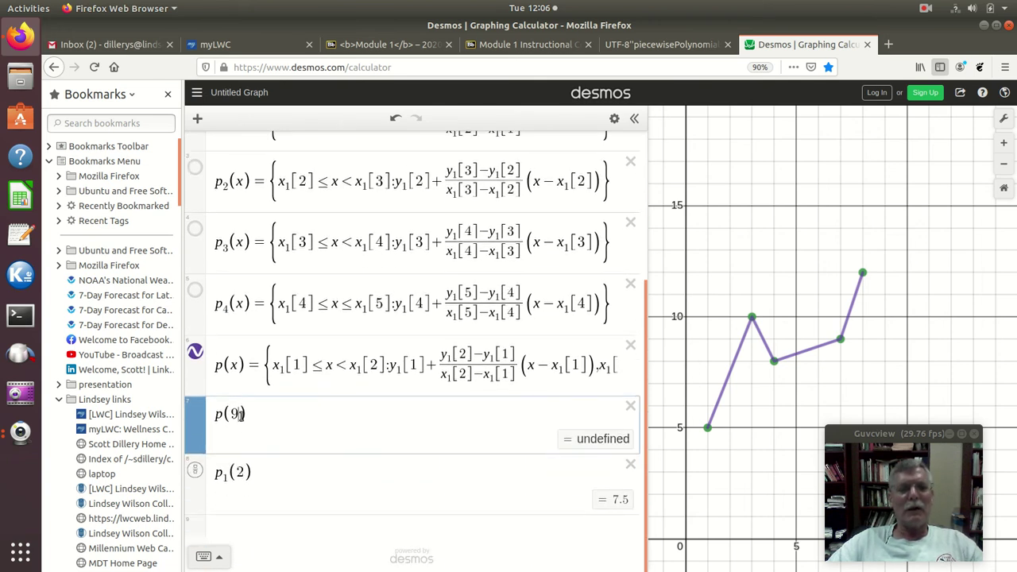
# Evaluate both p and p_1 at 6, and delete the line with the p_1 evaluation.
pyautogui.doubleClick(237, 414)
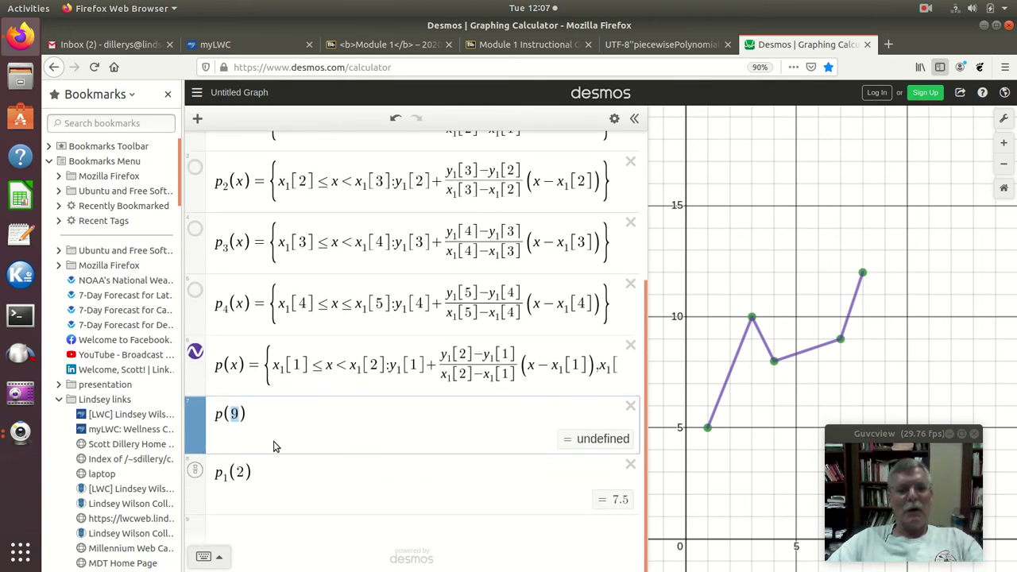
pyautogui.write('6')
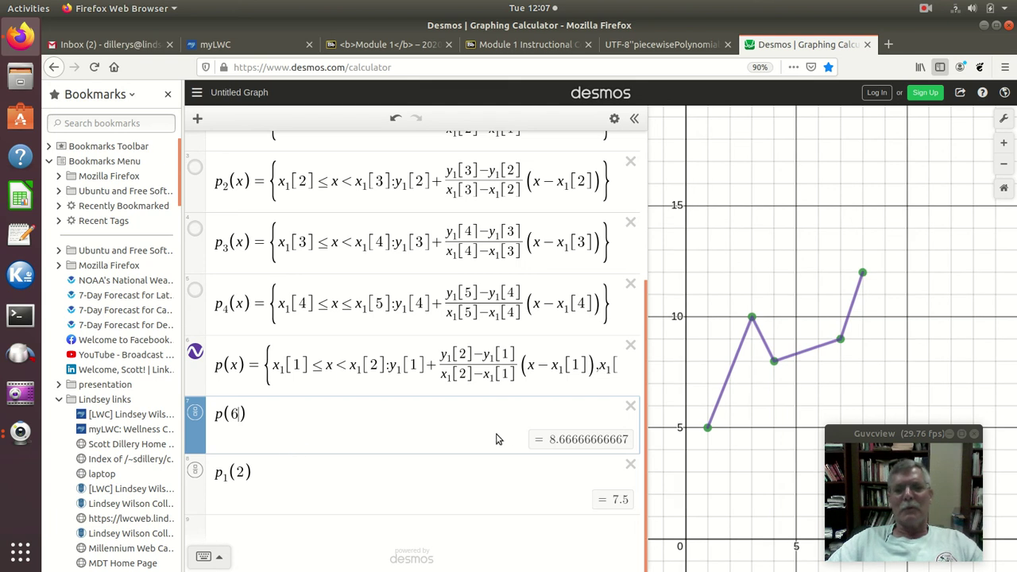
pyautogui.doubleClick(240, 472)
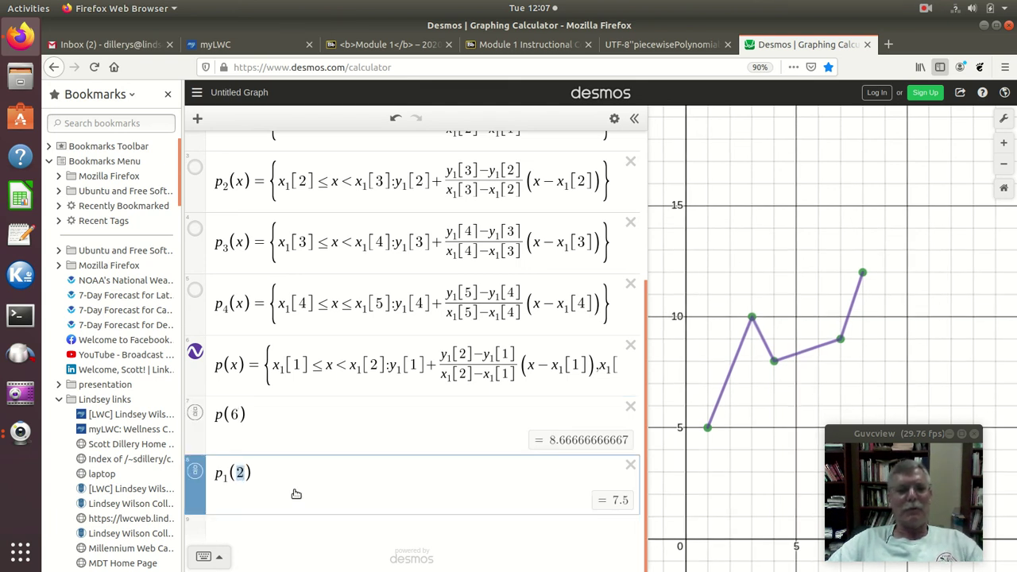
pyautogui.write('6')
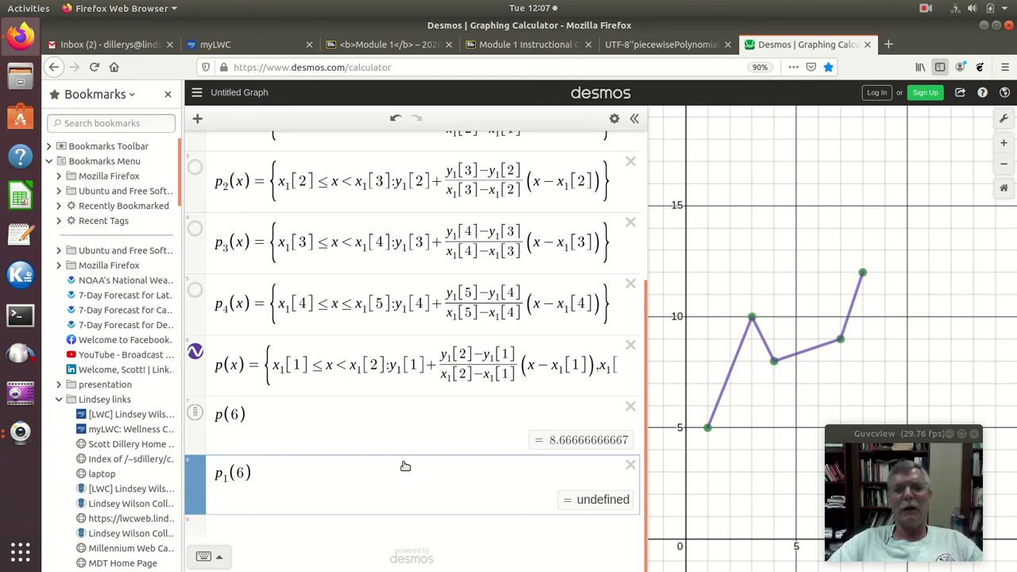
pyautogui.click(630, 465)
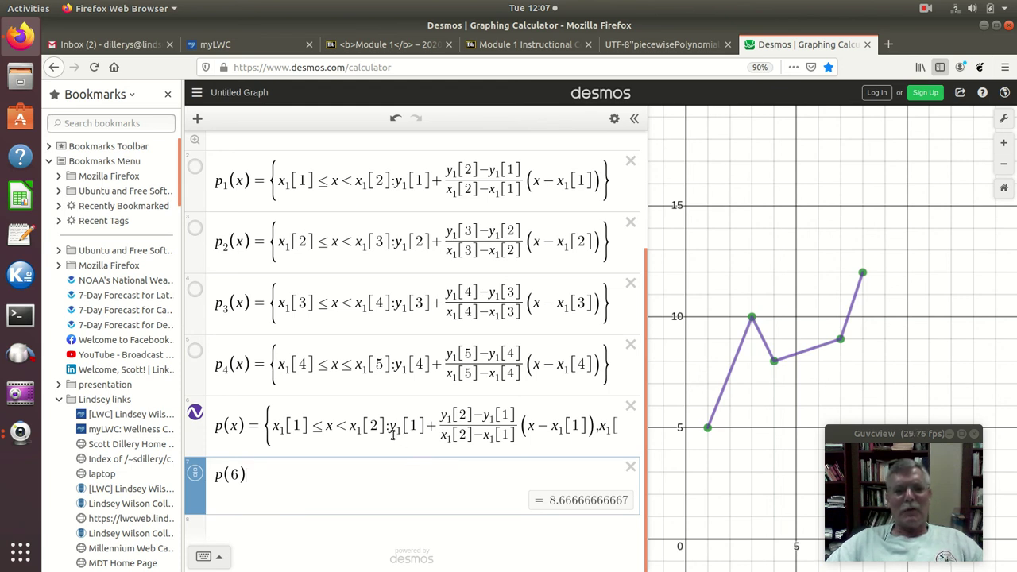
# Replace the formula of the first piece in p(x), on the interval from x_1[1] to x_1[2], with p_1(x).
pyautogui.moveTo(390, 427); pyautogui.dragTo(520, 427)
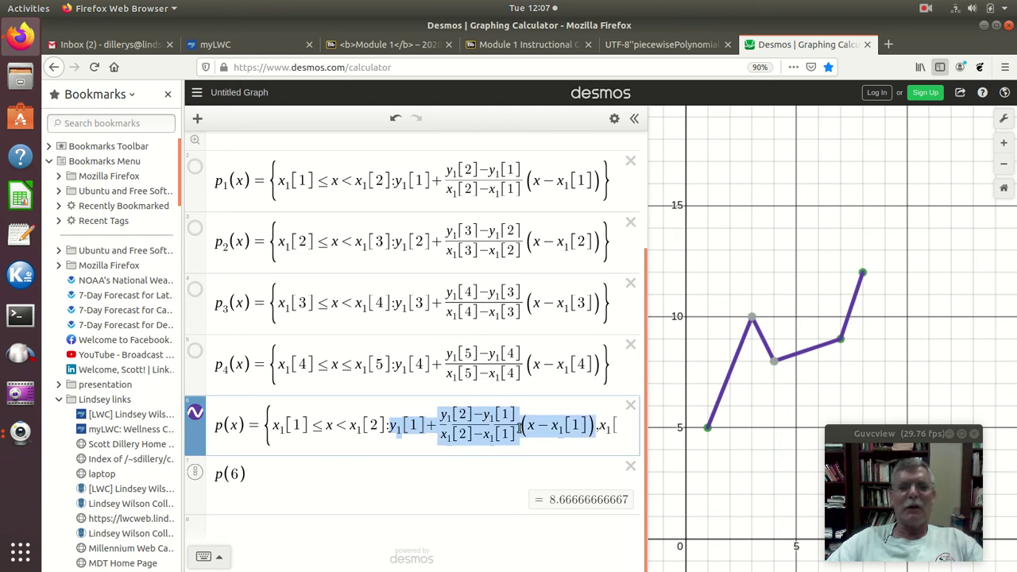
pyautogui.write('p_1(')
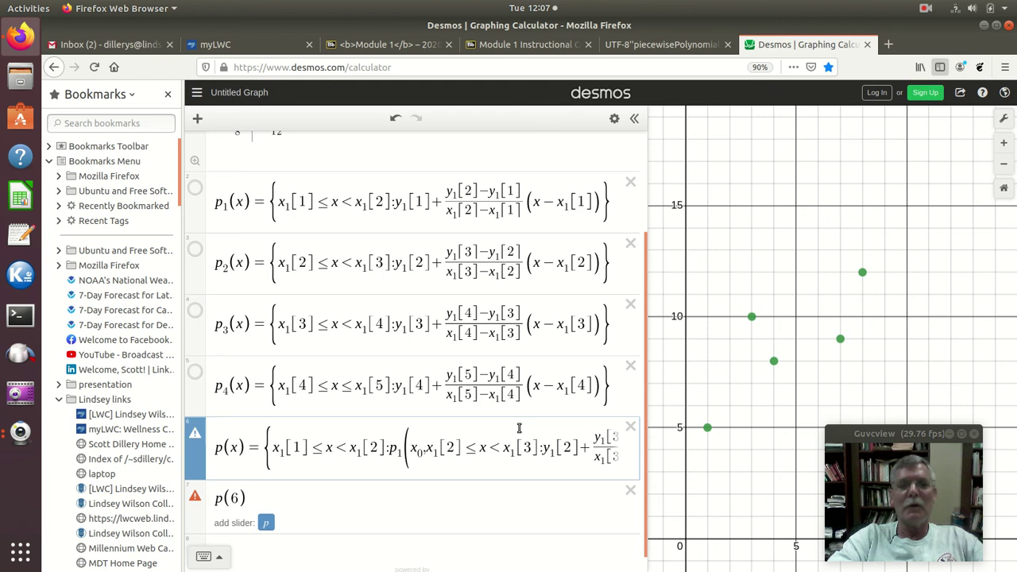
pyautogui.write('x')
pyautogui.press('BackSpace')
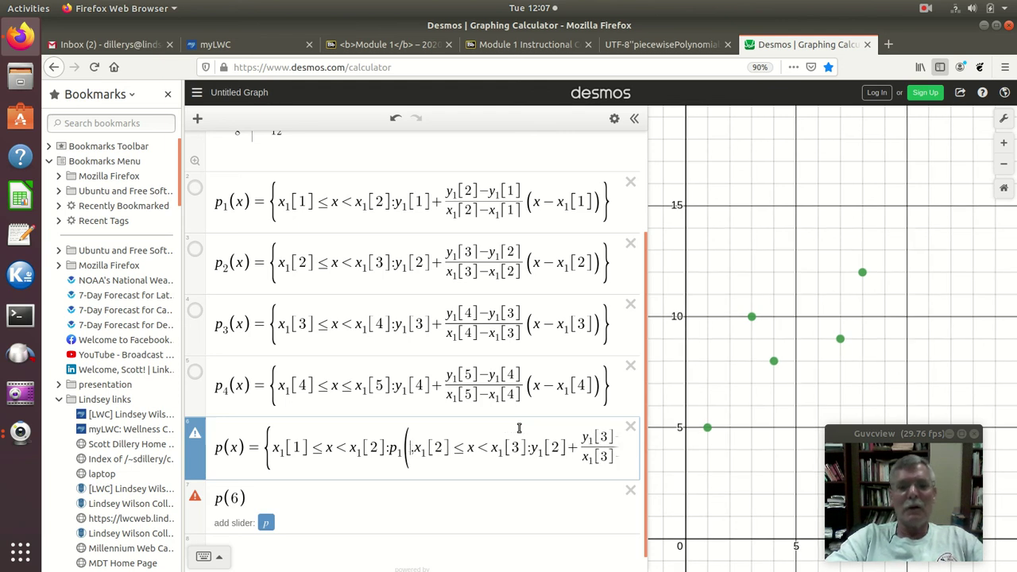
pyautogui.press('BackSpace')
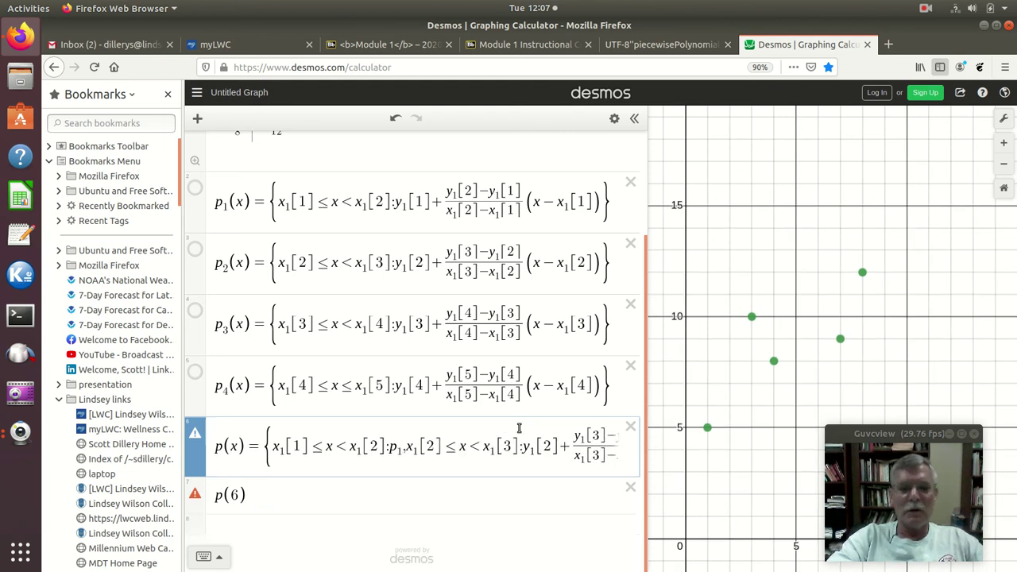
pyautogui.write('(x')
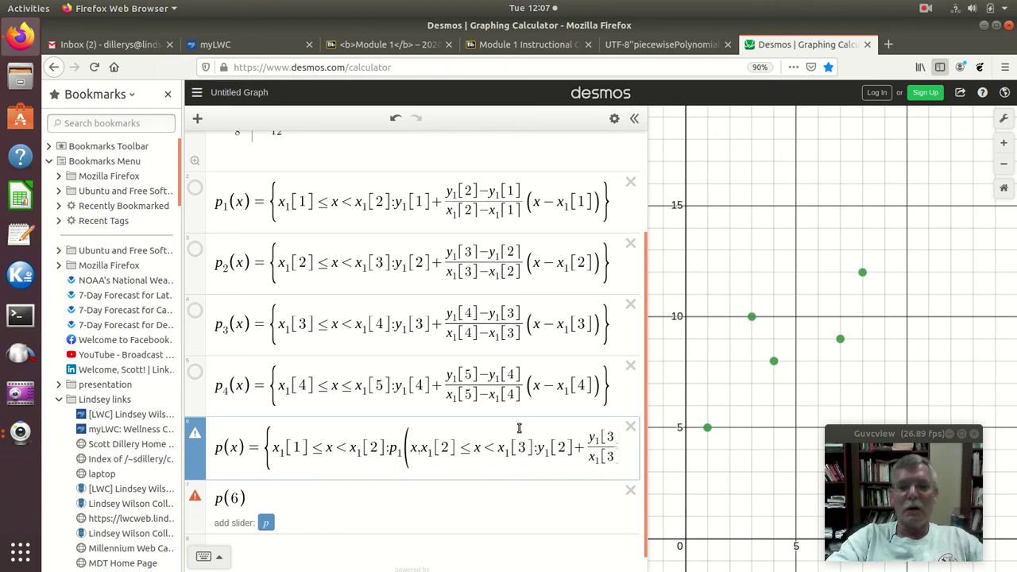
pyautogui.write(')')
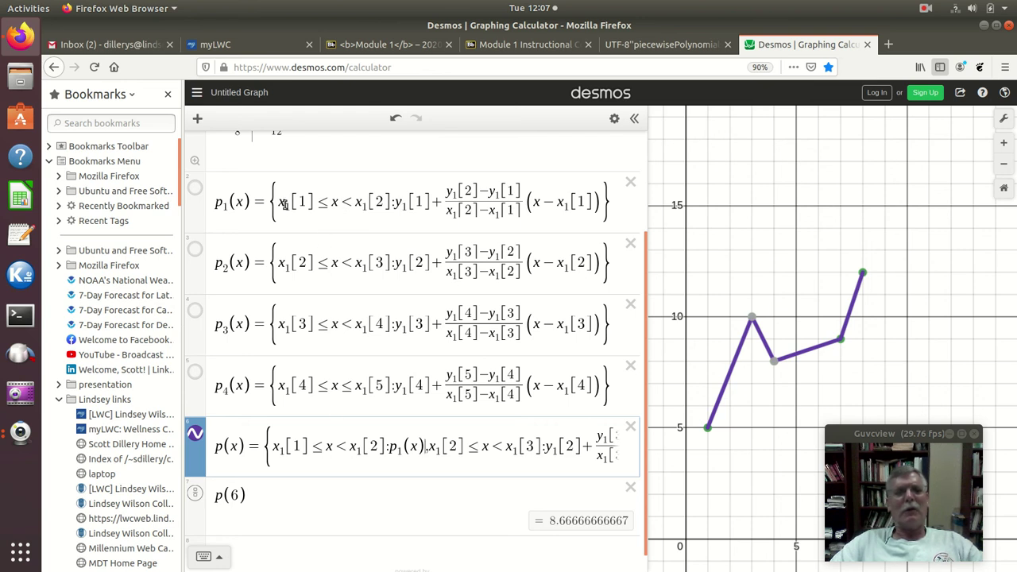
# Remove the interval condition and braces from the definition of p_1(x), then show its graph for inspection and hide it again.
pyautogui.moveTo(281, 203); pyautogui.dragTo(396, 227)
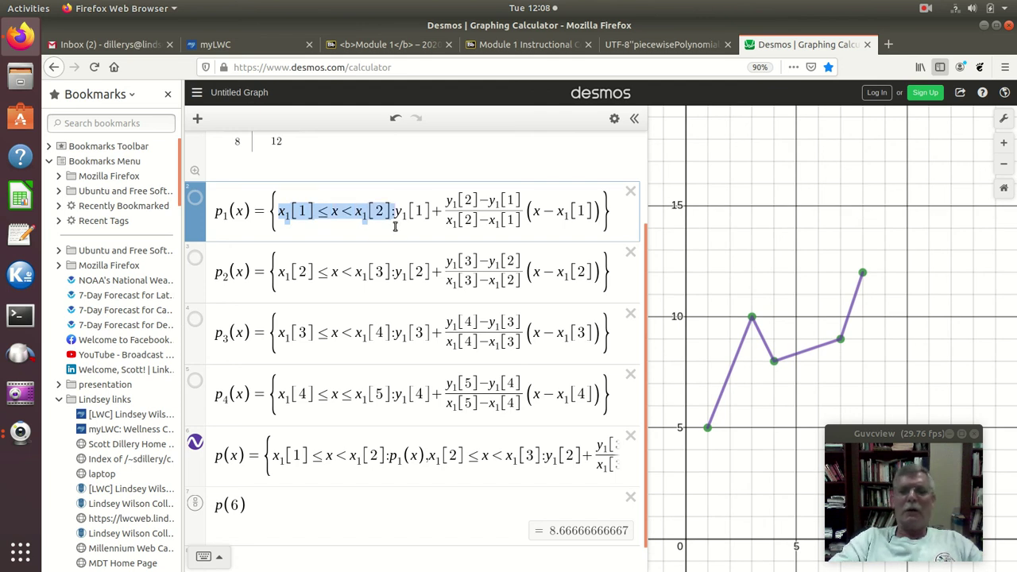
pyautogui.press('BackSpace')
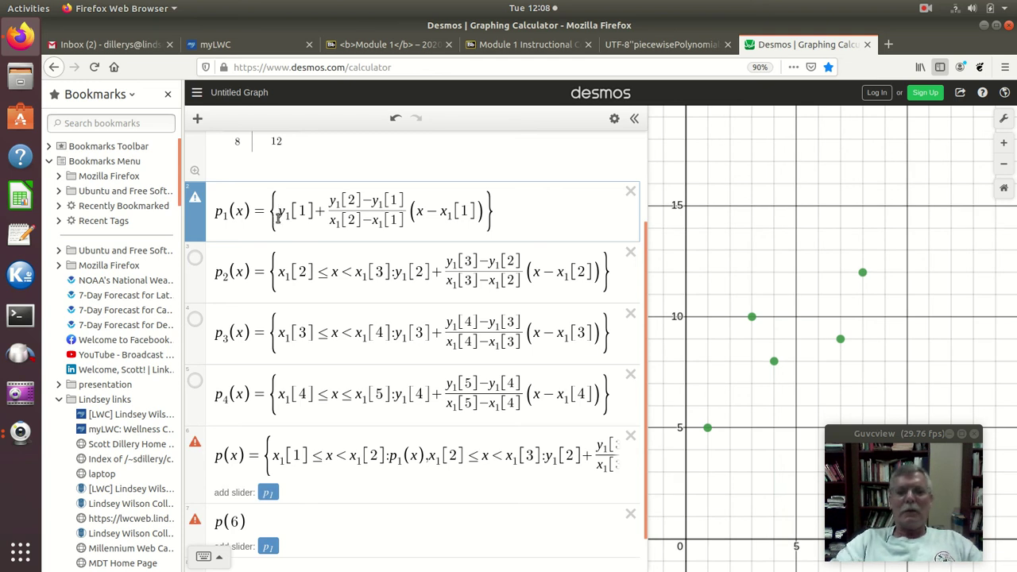
pyautogui.press('BackSpace')
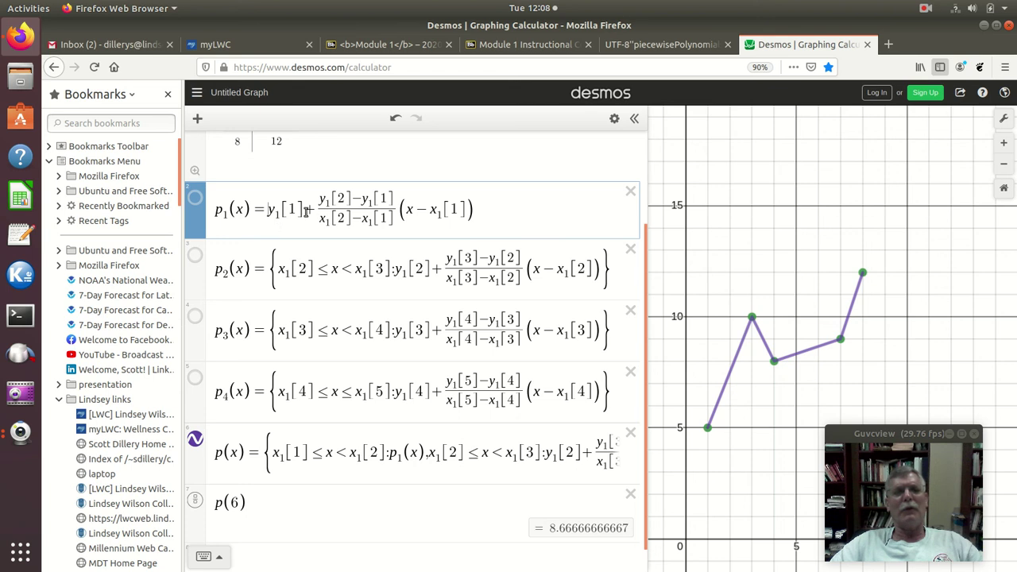
pyautogui.click(195, 198)
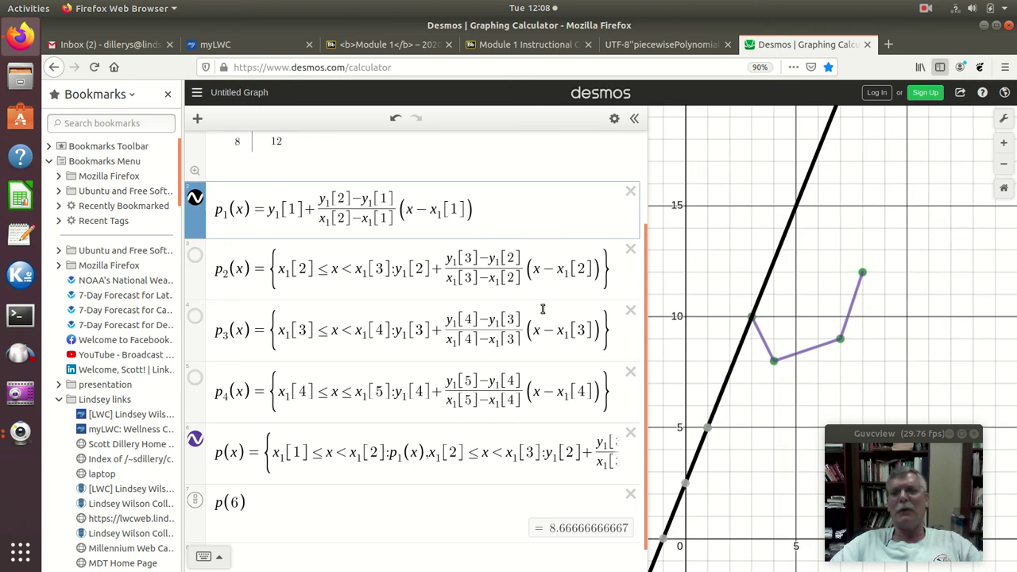
pyautogui.click(195, 198)
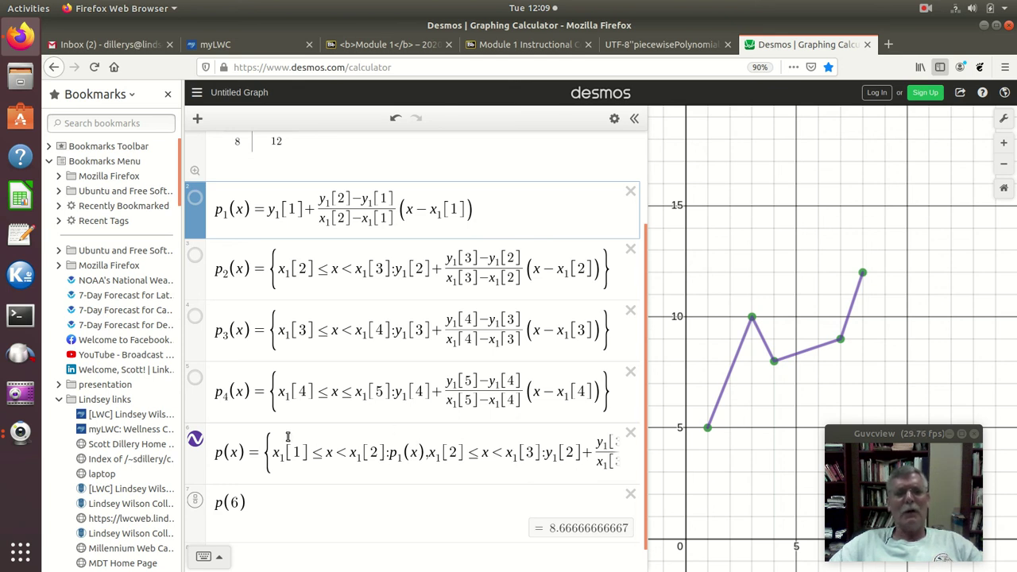
# Replace the formula of the second piece in p(x), on the interval from x_1[2] to x_1[3], with p_2(x).
pyautogui.scroll(3, 362, 342)
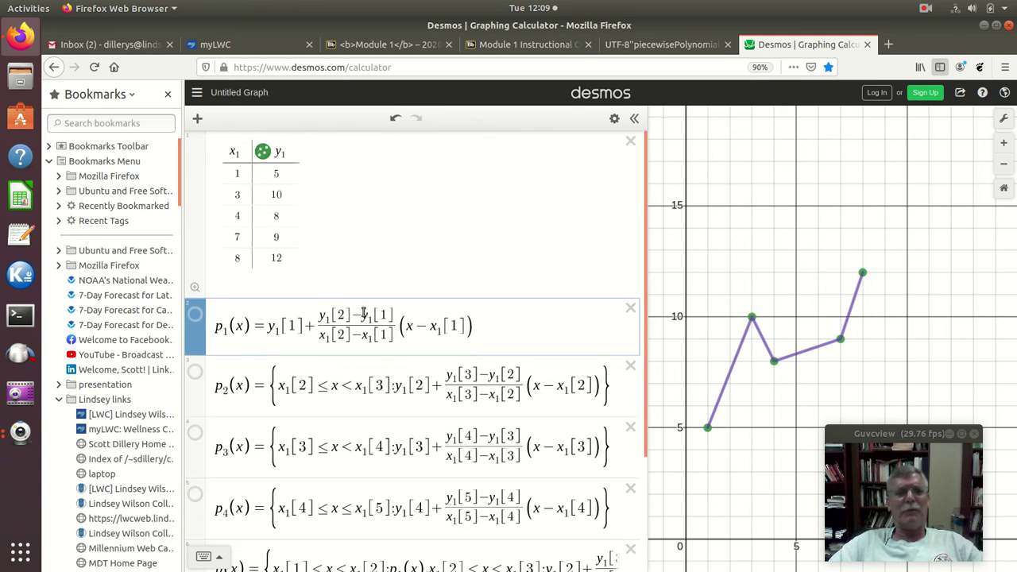
pyautogui.scroll(-2, 336, 269)
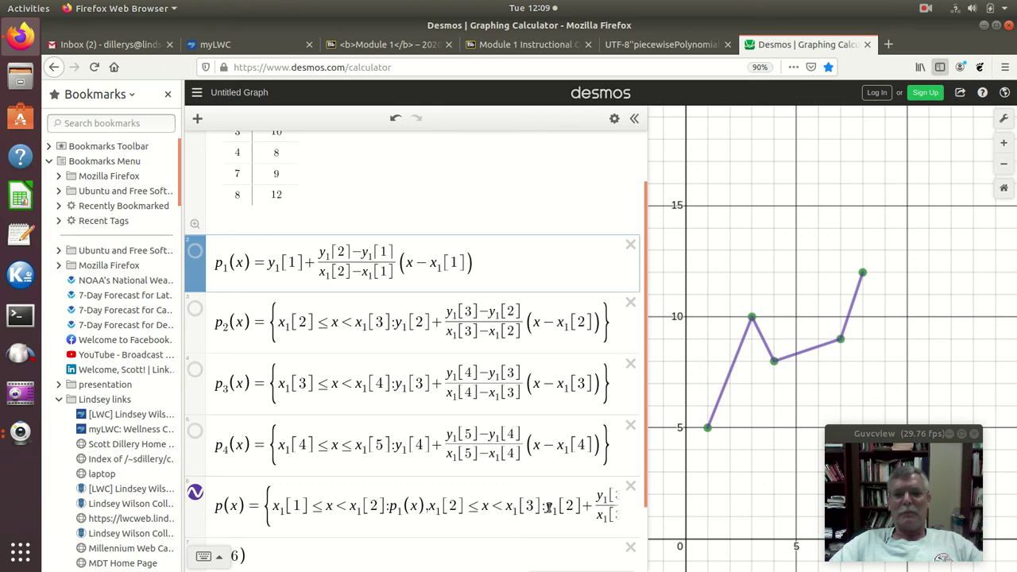
pyautogui.moveTo(548, 507); pyautogui.dragTo(459, 495)
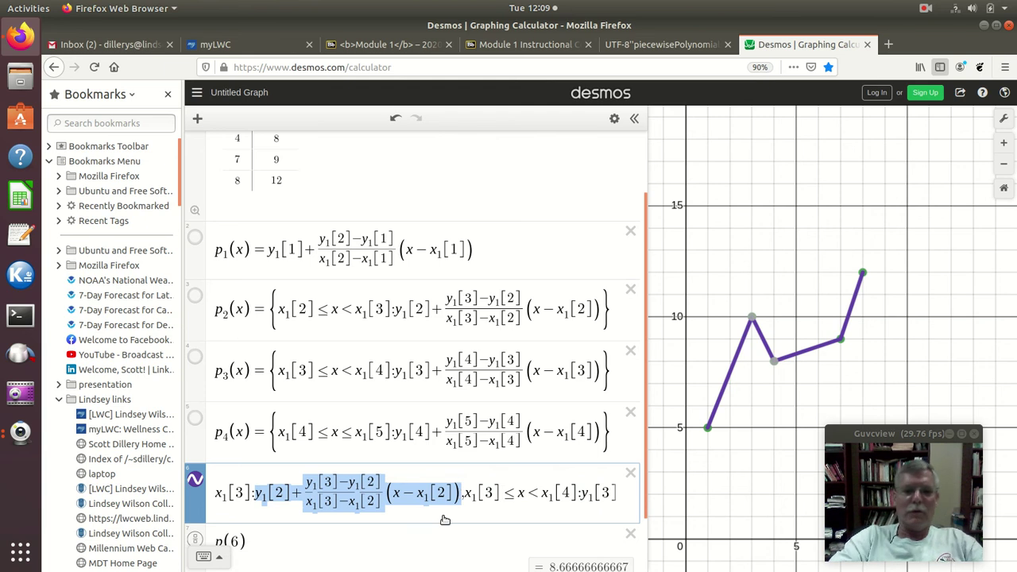
pyautogui.write('p2')
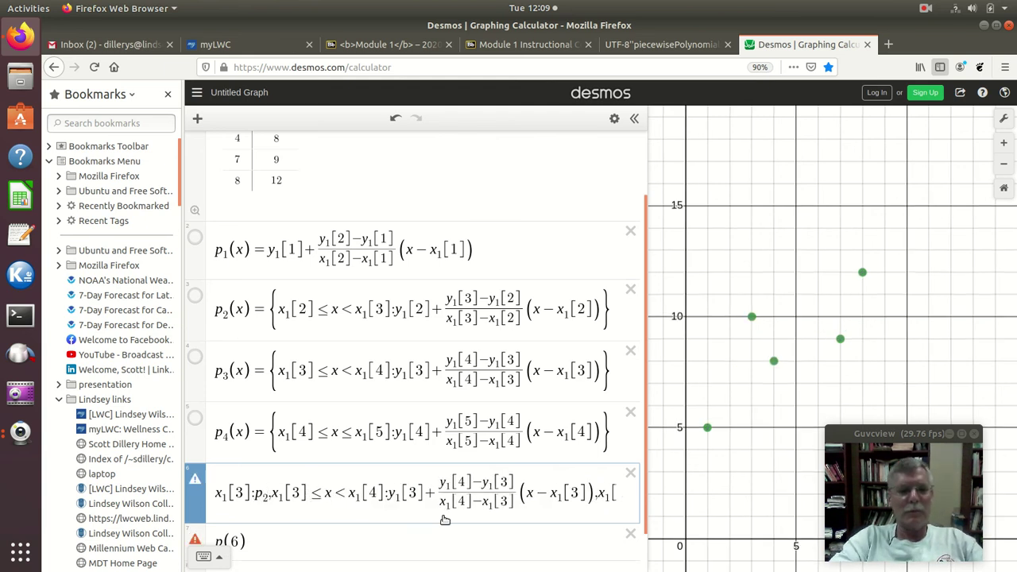
pyautogui.write('(x')
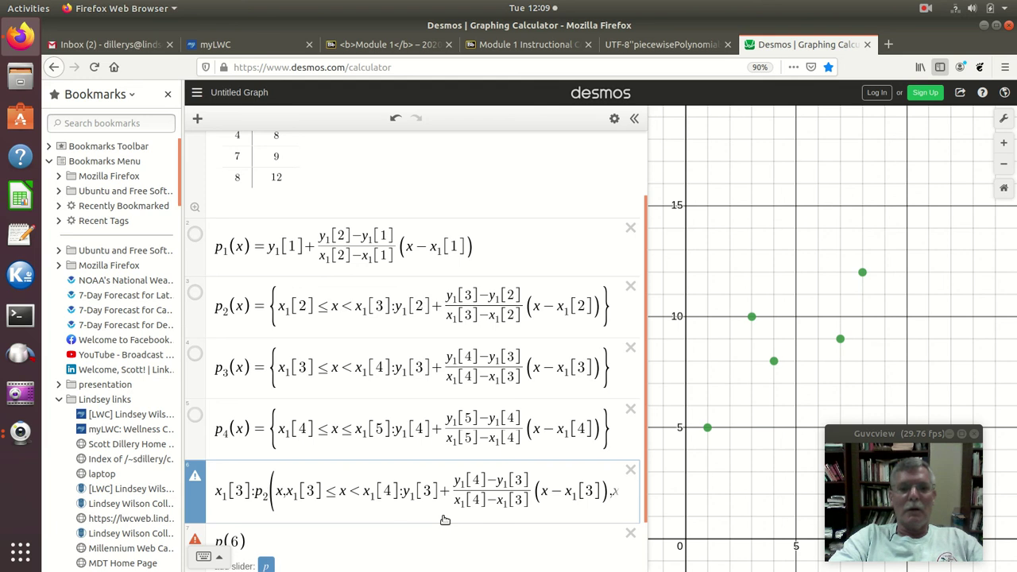
pyautogui.write(')')
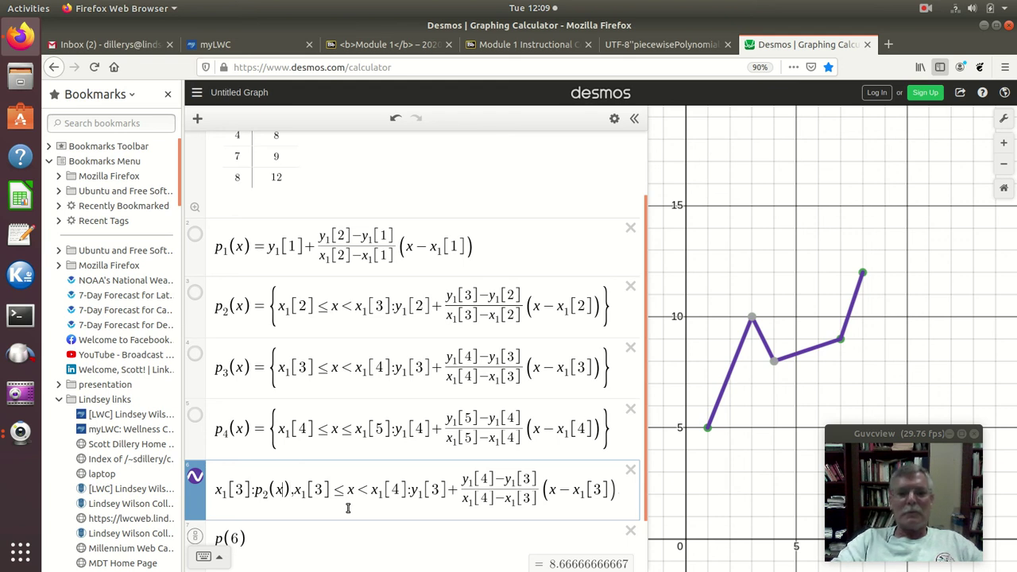
# Go back to the beginning of the p(x) definition and examine its p_1(x) and p_2(x) pieces.
pyautogui.press('Left')
pyautogui.press('Left')
pyautogui.press('Left')
pyautogui.press('Left')
pyautogui.press('Left')
pyautogui.press('Left')
pyautogui.press('Left')
pyautogui.press('Left')
pyautogui.press('Left')
pyautogui.press('Left')
pyautogui.press('Left')
pyautogui.press('Left')
pyautogui.press('Left')
pyautogui.press('Left')
pyautogui.press('Left')
pyautogui.press('Left')
pyautogui.press('Left')
pyautogui.press('Left')
pyautogui.press('Left')
pyautogui.press('Left')
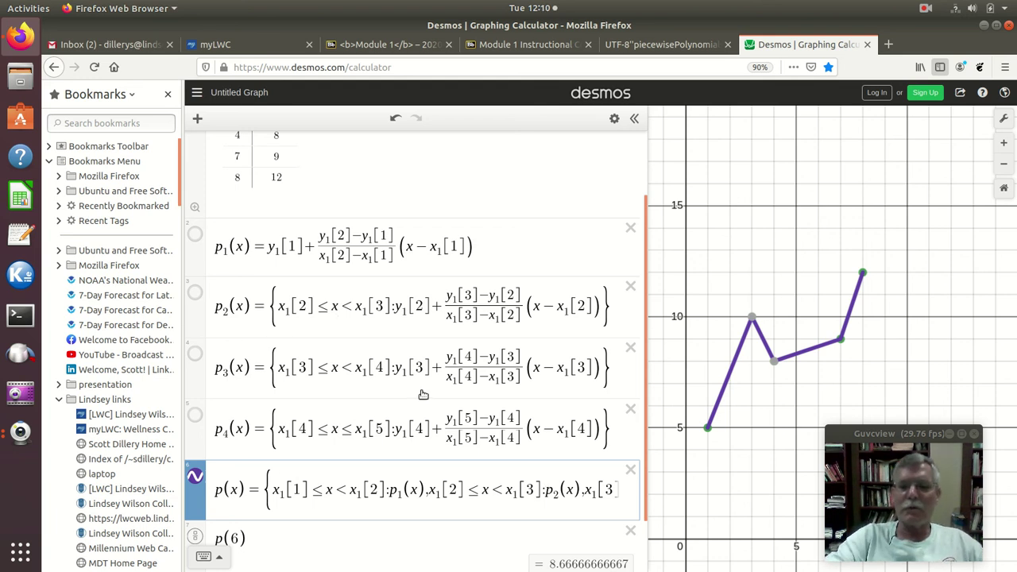
# Widen the expression list to show more of the p(x) definition, and enlarge the page by one zoom level overall.
pyautogui.hotkey('ctrl', '-')
pyautogui.hotkey('ctrl', '-')
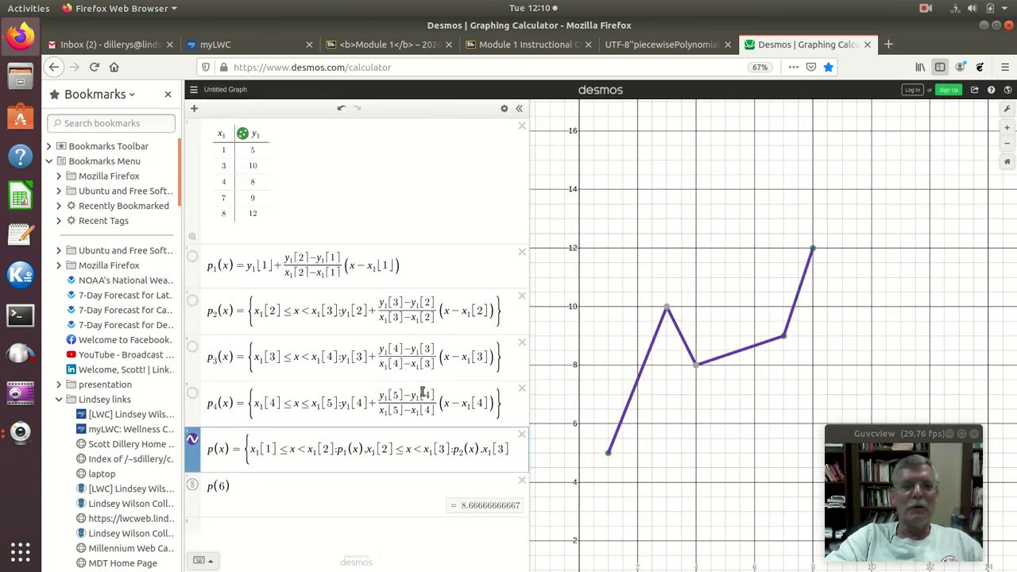
pyautogui.hotkey('ctrl', '-')
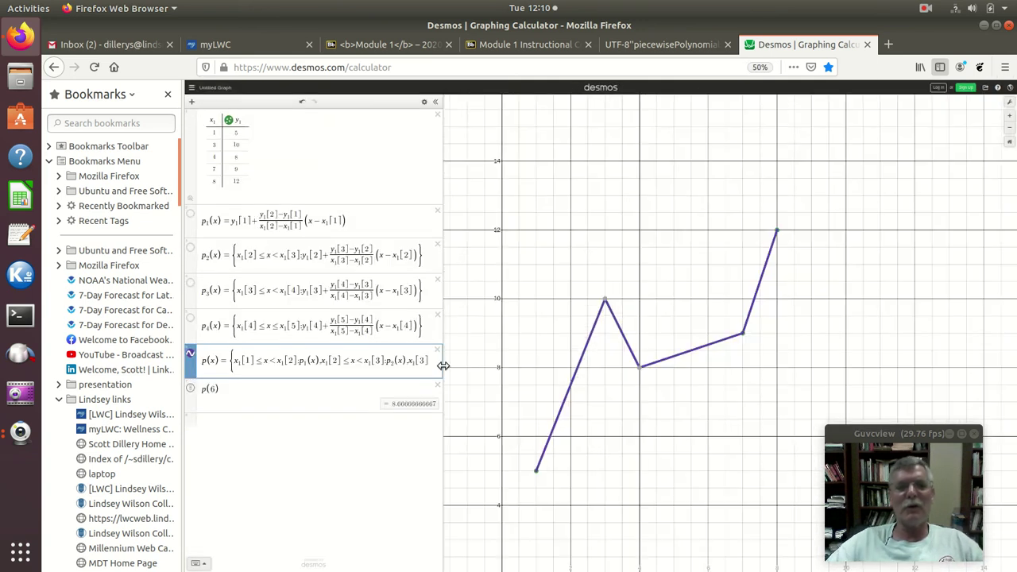
pyautogui.moveTo(445, 367); pyautogui.dragTo(461, 382)
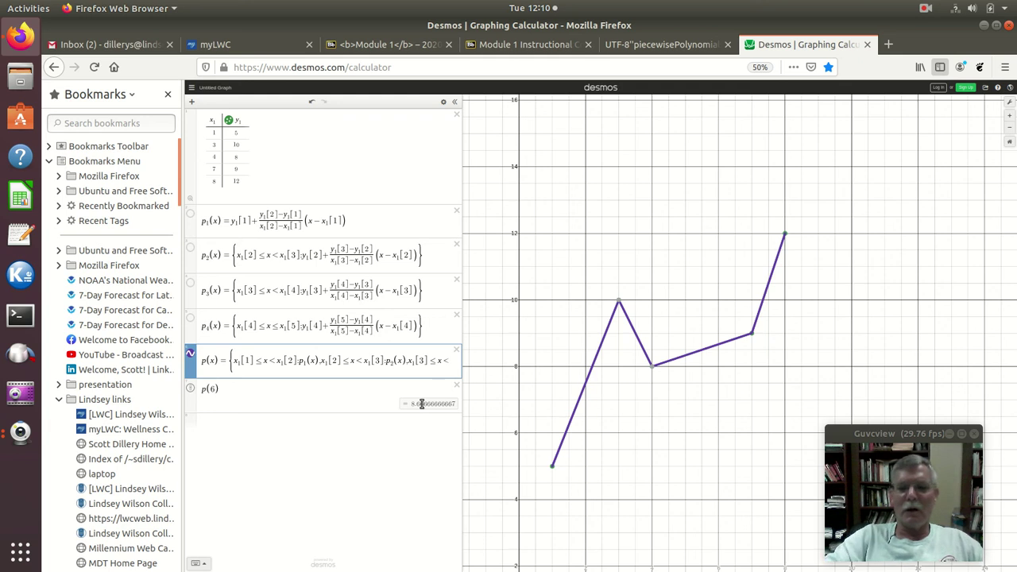
pyautogui.hotkey('ctrl', '+')
pyautogui.hotkey('ctrl', '+')
pyautogui.hotkey('ctrl', '+')
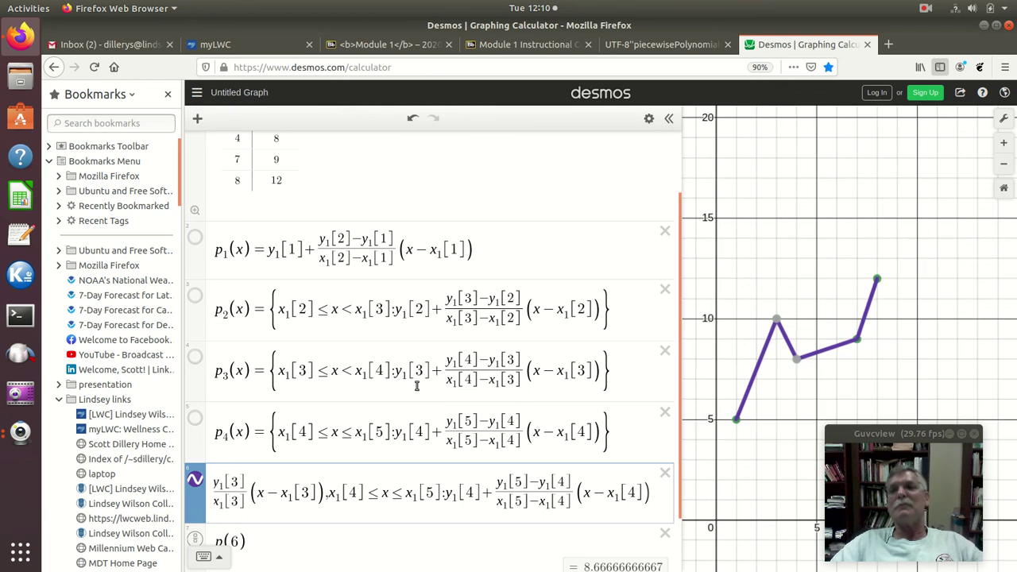
pyautogui.hotkey('ctrl', '+')
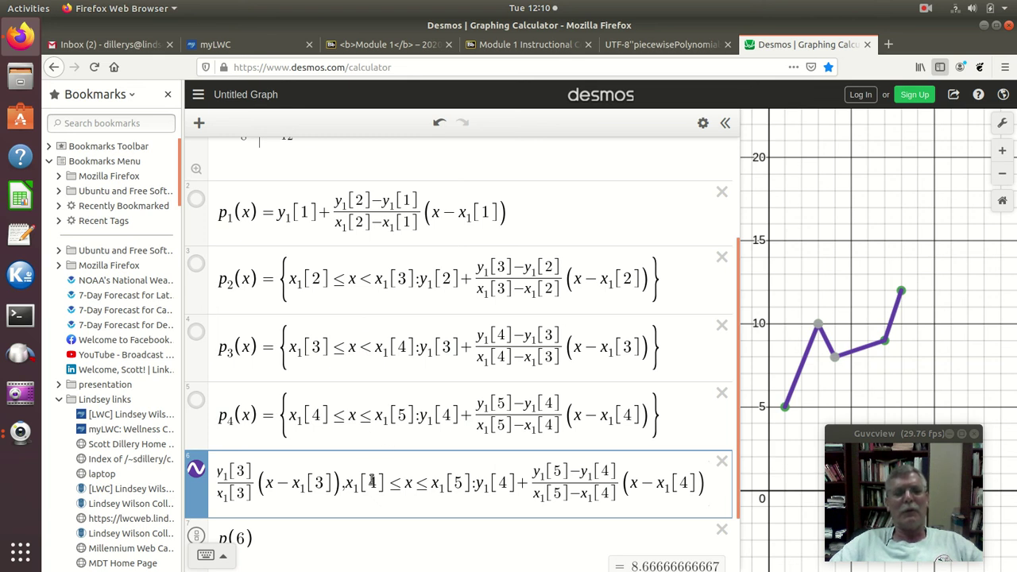
pyautogui.scroll(3, 365, 365)
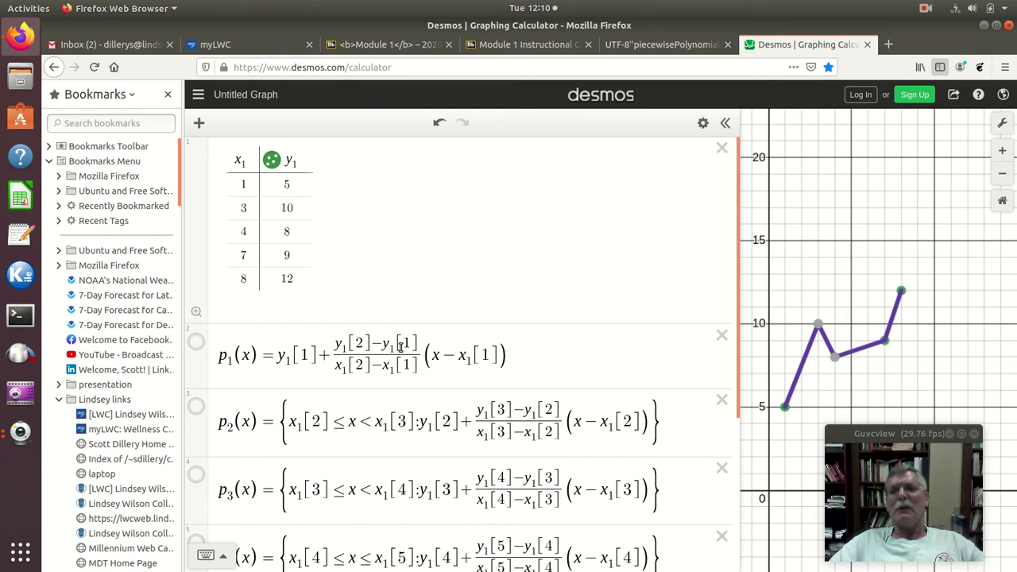
pyautogui.scroll(-5, 391, 359)
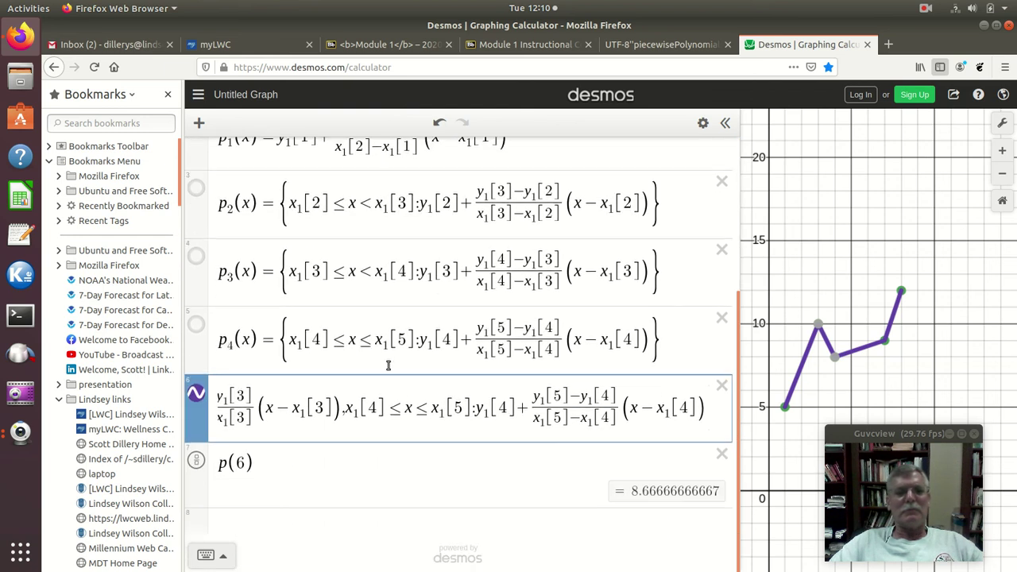
pyautogui.scroll(2, 388, 364)
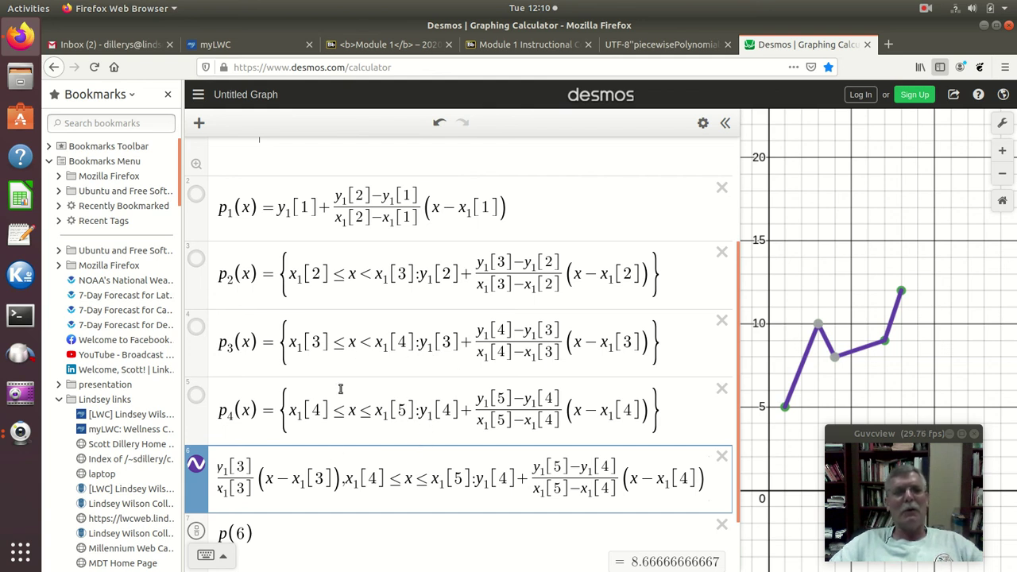
pyautogui.scroll(2, 393, 390)
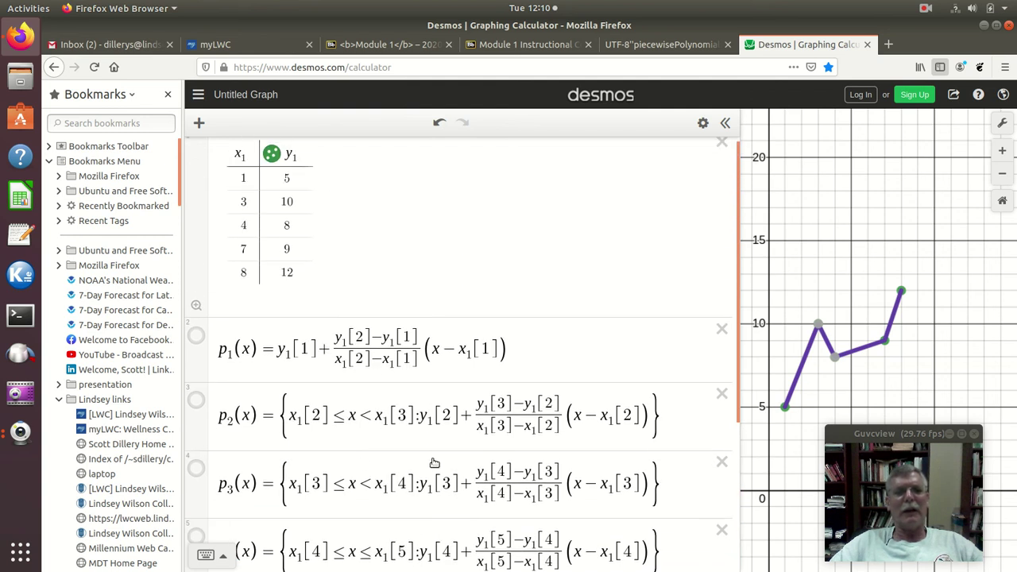